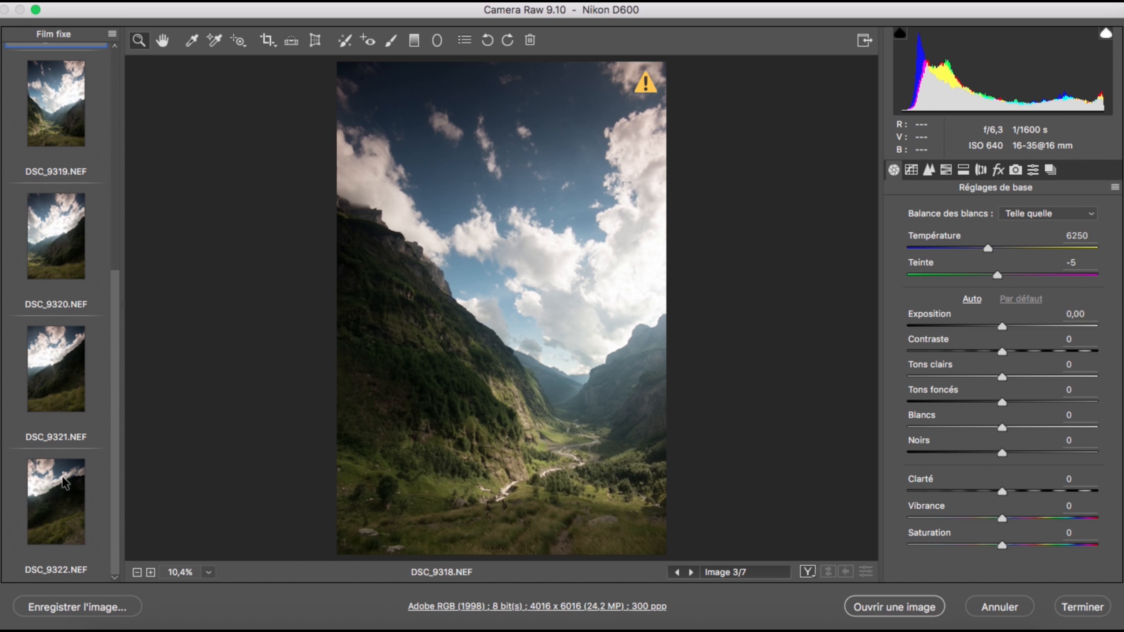
Step: Look through all seven raw photos from DSC_9316 to DSC_9322, comparing their light and exposure, and return to DSC_9316
{"action": "scroll", "coordinate": [53, 310], "scroll_direction": "up", "scroll_amount": 6}
{"action": "left_click", "coordinate": [52, 120]}
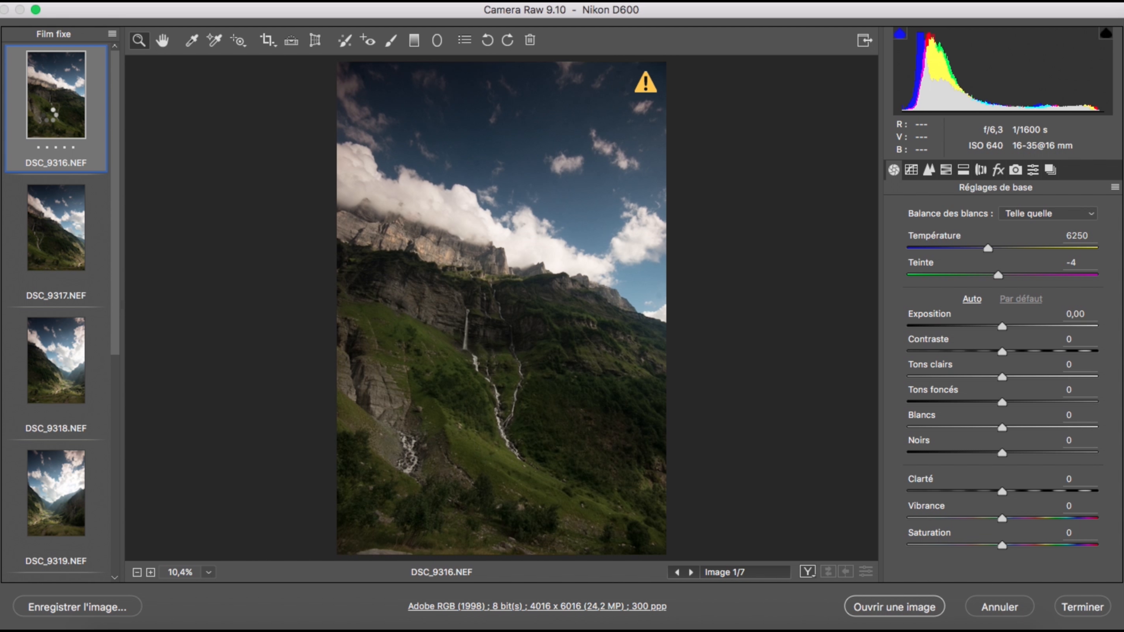
{"action": "key", "text": "Down"}
{"action": "key", "text": "Down"}
{"action": "key", "text": "Down"}
{"action": "key", "text": "Down"}
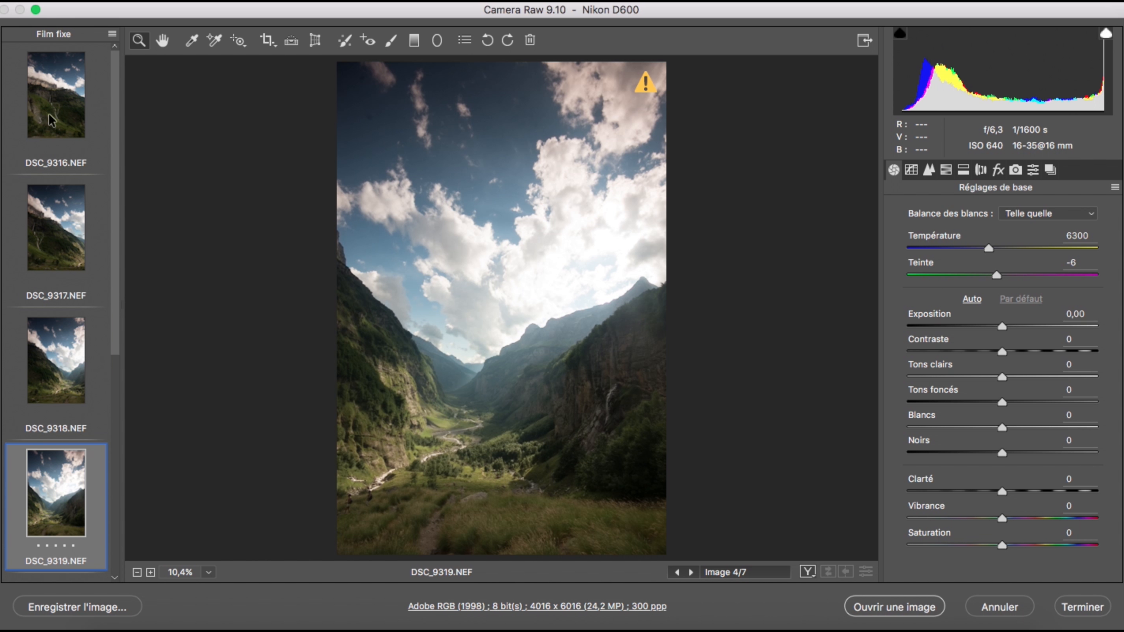
{"action": "key", "text": "Down"}
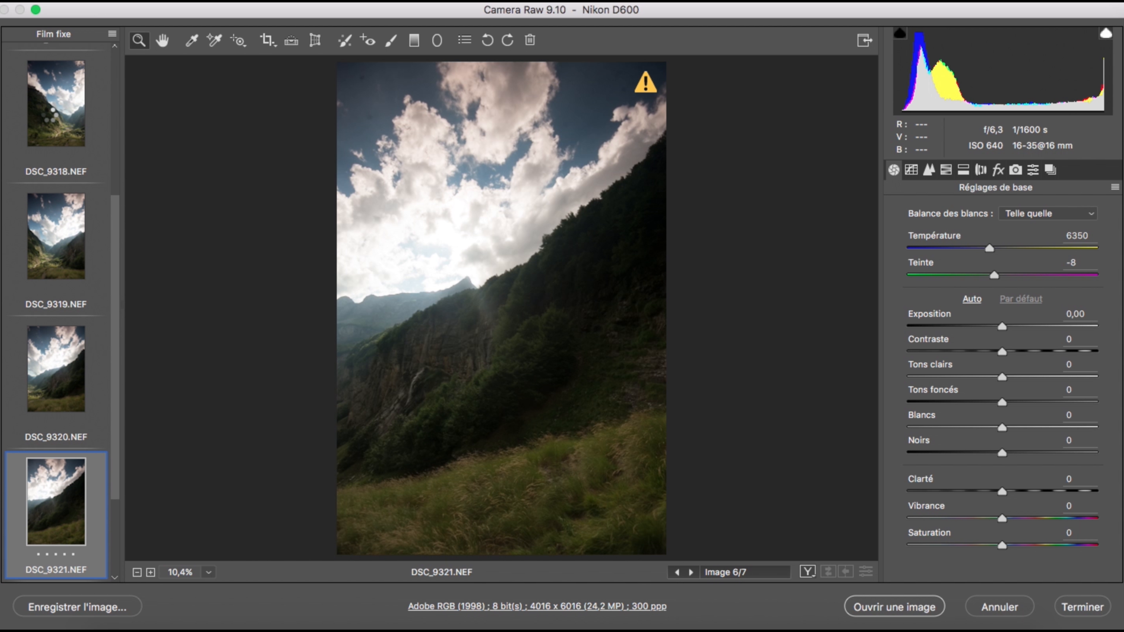
{"action": "key", "text": "Down"}
{"action": "key", "text": "Up"}
{"action": "key", "text": "Up"}
{"action": "key", "text": "Up"}
{"action": "key", "text": "Up"}
{"action": "key", "text": "Up"}
{"action": "key", "text": "Up"}
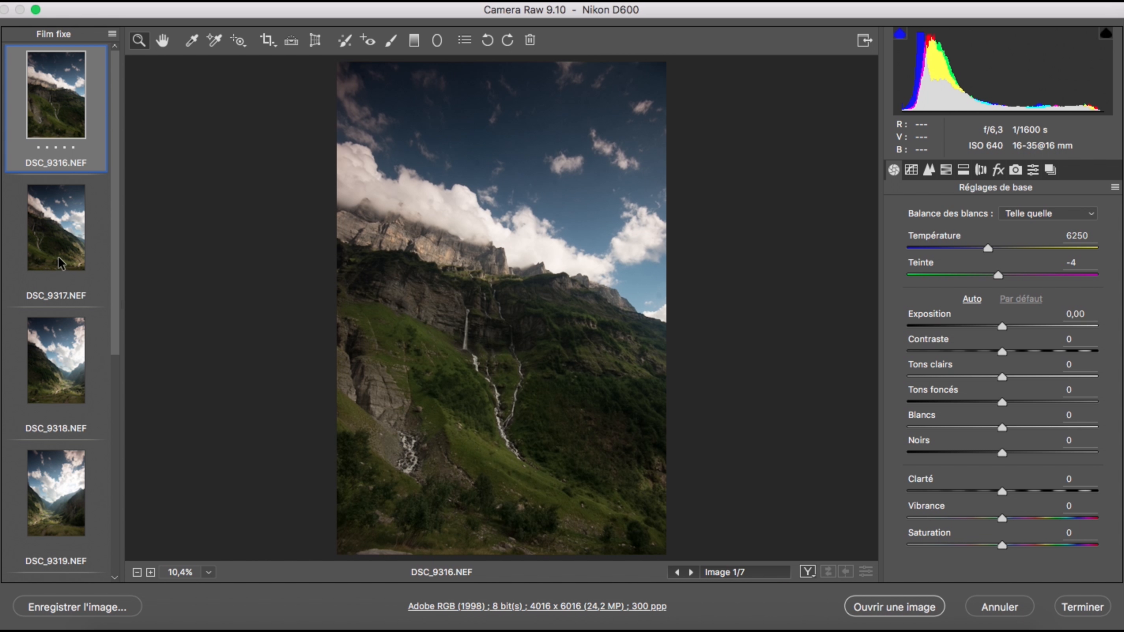
Step: With all seven photos selected, brush a local adjustment across the upper sky of DSC_9316 and set its exposure to +1.95
{"action": "key", "text": "super+a"}
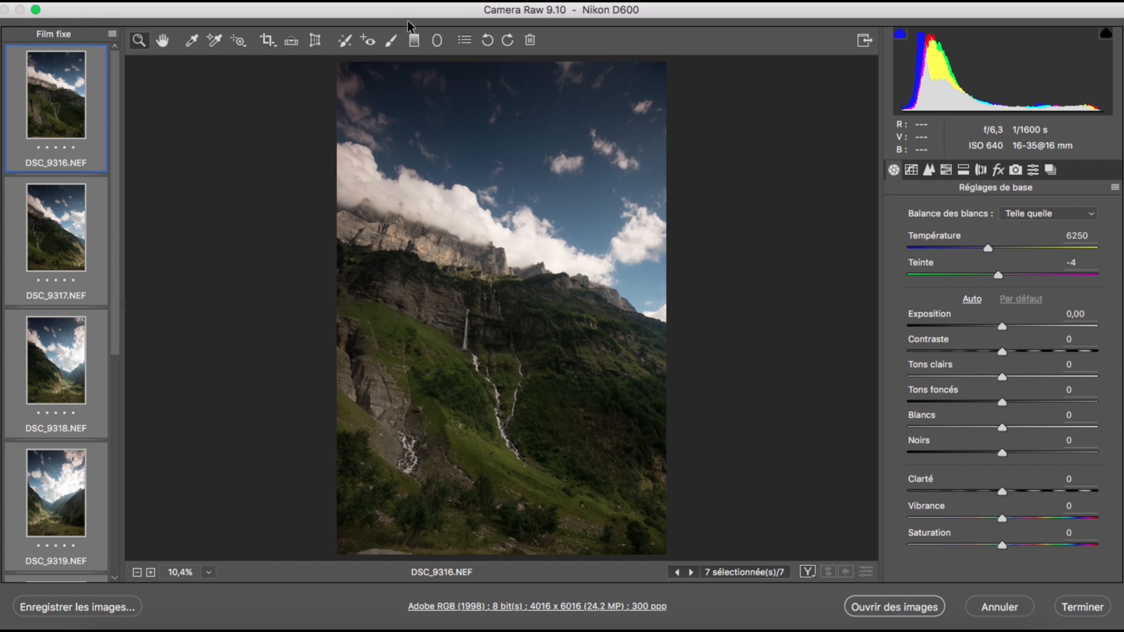
{"action": "left_click", "coordinate": [391, 40]}
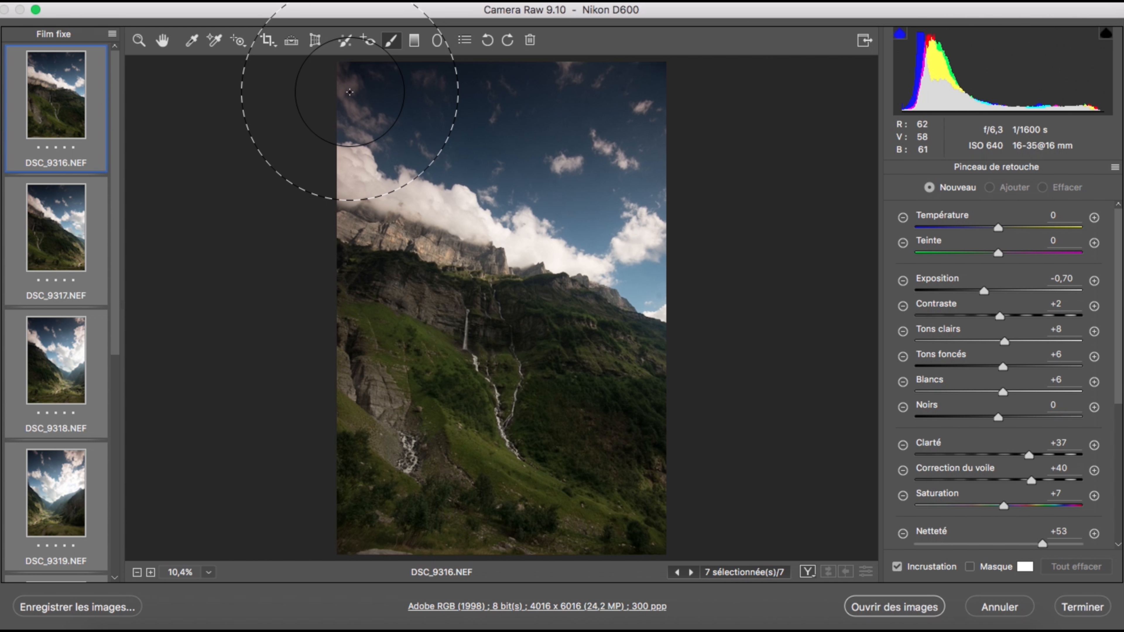
{"action": "mouse_move", "coordinate": [361, 85]}
{"action": "left_mouse_down"}
{"action": "mouse_move", "coordinate": [419, 125]}
{"action": "mouse_move", "coordinate": [633, 138]}
{"action": "left_mouse_up"}
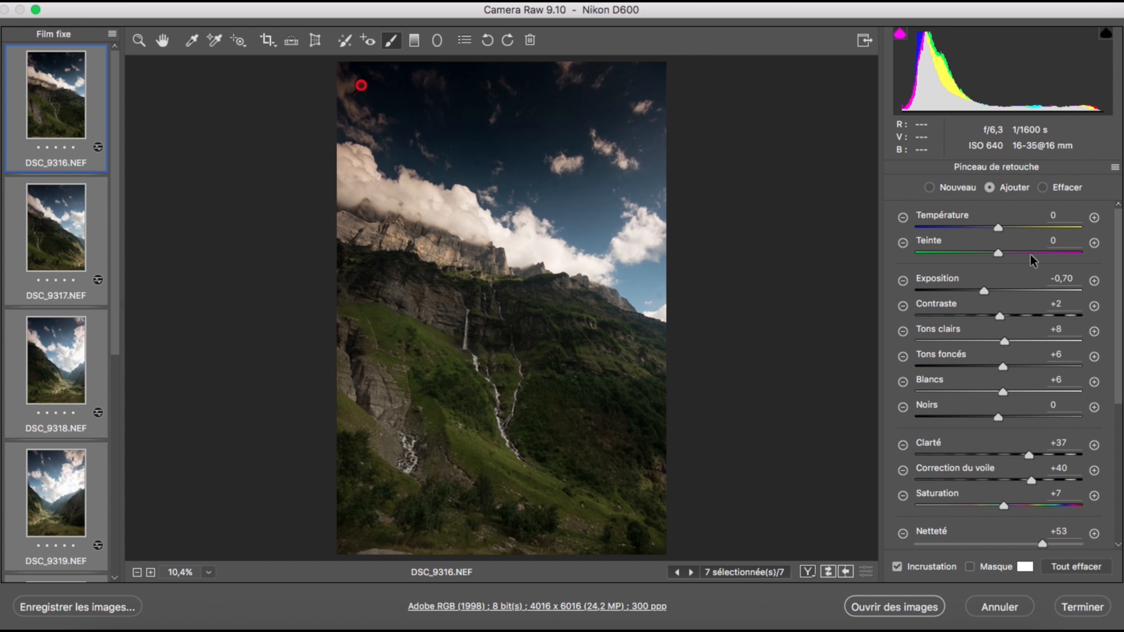
{"action": "left_click", "coordinate": [1018, 290]}
{"action": "left_click_drag", "start_coordinate": [1019, 289], "coordinate": [1038, 287]}
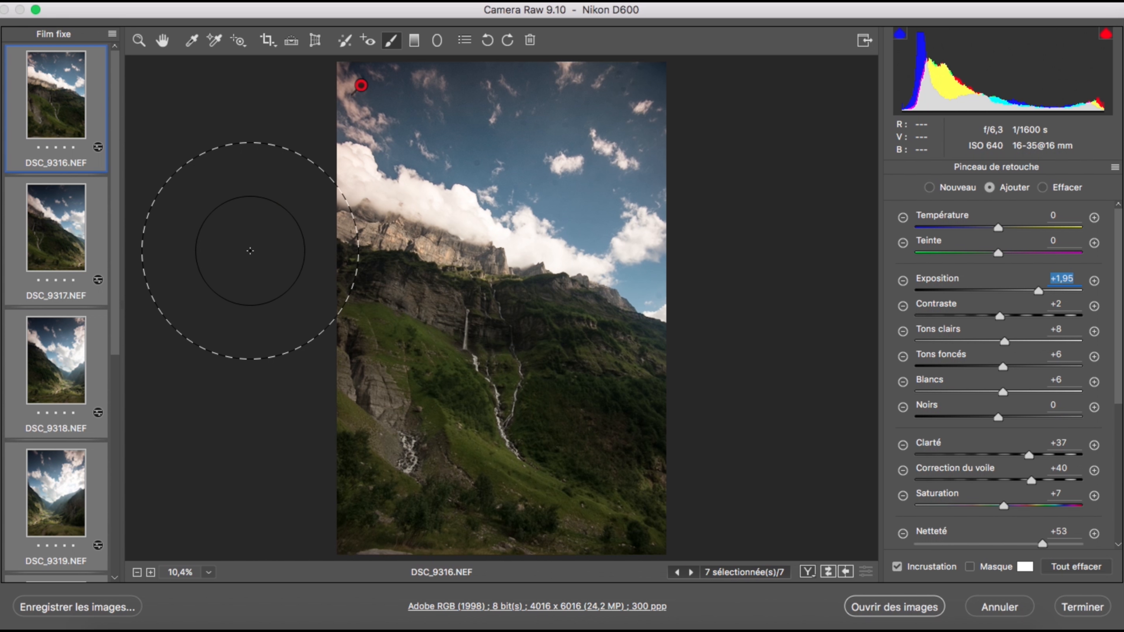
Step: Brighten the dark upper sky of DSC_9317 and DSC_9318 individually with the adjustment brush at +1.95 exposure
{"action": "left_click", "coordinate": [79, 246]}
{"action": "mouse_move", "coordinate": [384, 74]}
{"action": "left_mouse_down"}
{"action": "mouse_move", "coordinate": [561, 106]}
{"action": "mouse_move", "coordinate": [440, 93]}
{"action": "left_mouse_up"}
{"action": "left_click", "coordinate": [57, 393]}
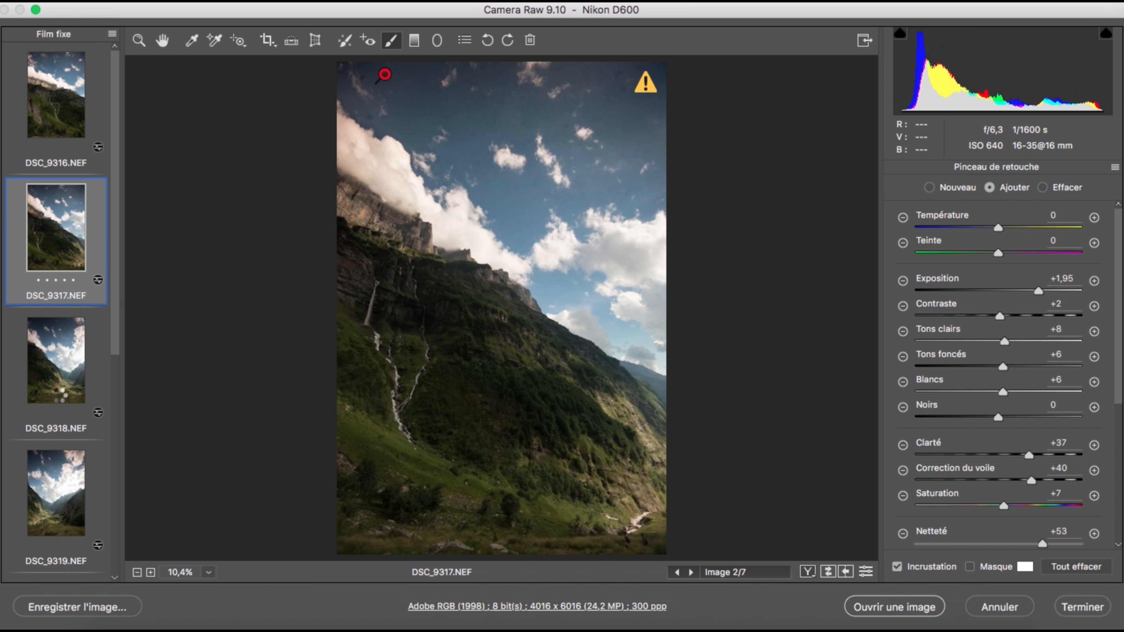
{"action": "mouse_move", "coordinate": [375, 71]}
{"action": "left_mouse_down"}
{"action": "mouse_move", "coordinate": [436, 111]}
{"action": "mouse_move", "coordinate": [527, 101]}
{"action": "left_mouse_up"}
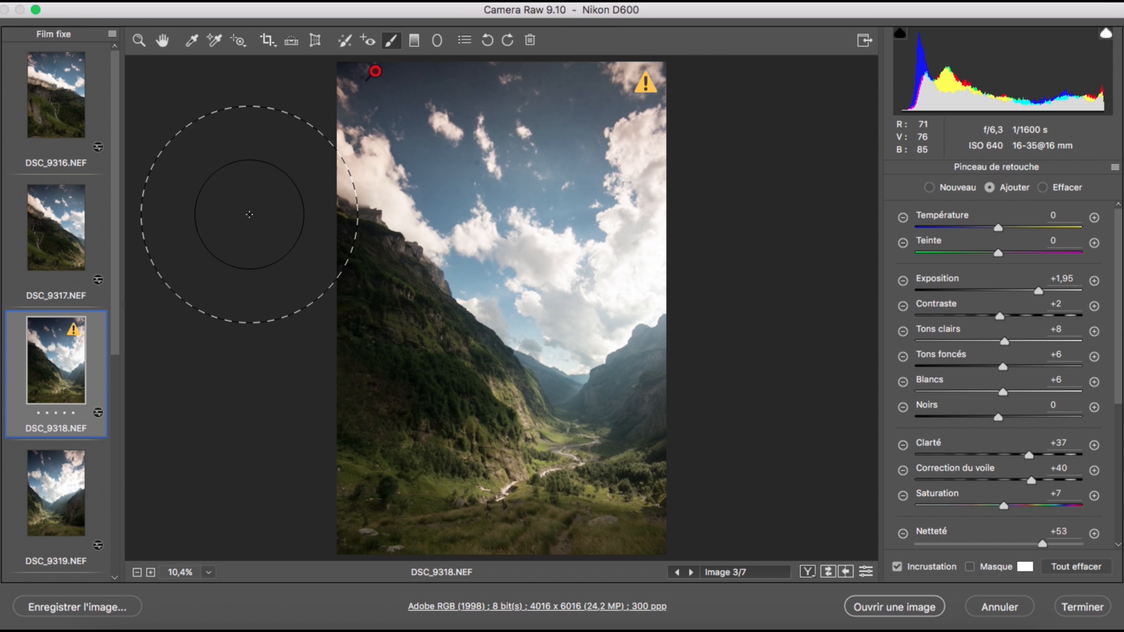
Step: Paint the same +1.95 exposure brush adjustment over the dark upper sky of DSC_9319 and DSC_9320
{"action": "key", "text": "Down"}
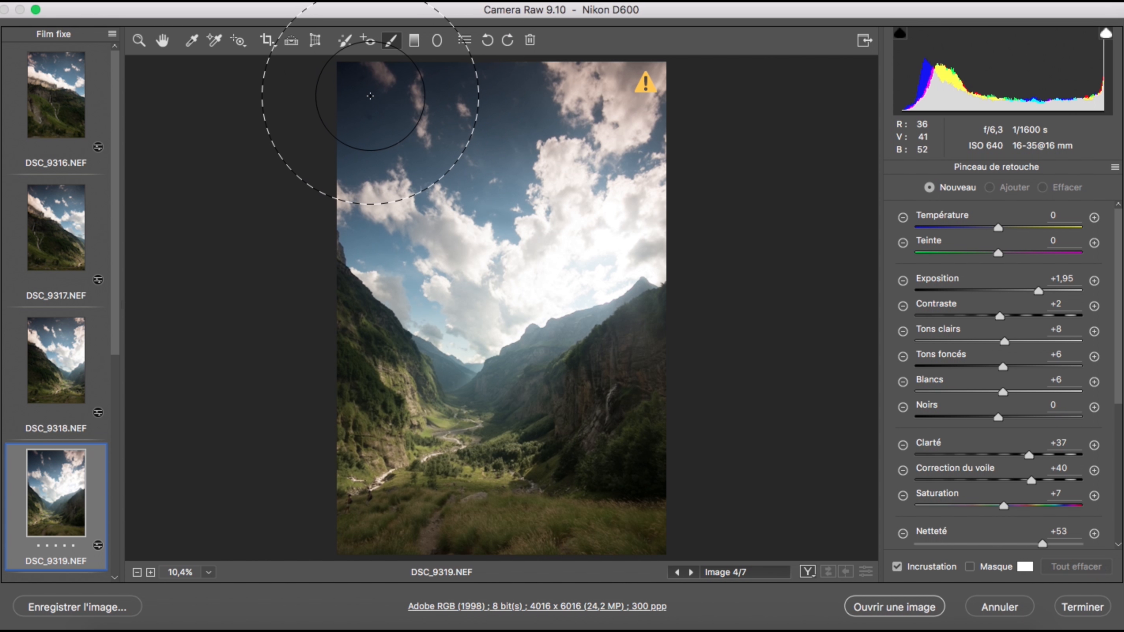
{"action": "left_click_drag", "start_coordinate": [380, 86], "coordinate": [454, 109]}
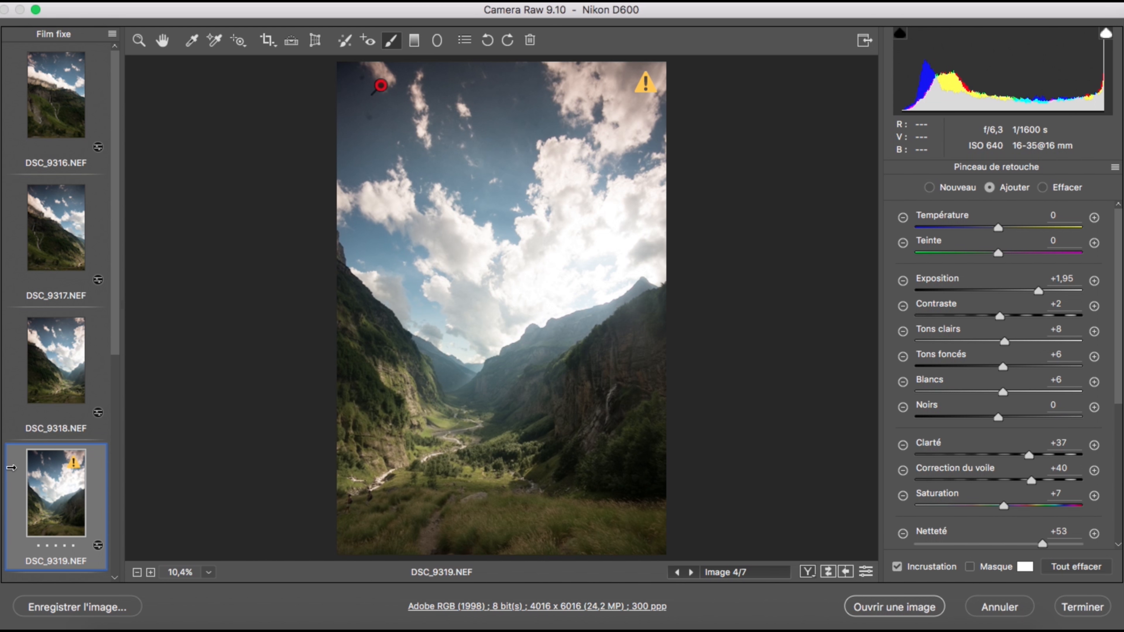
{"action": "key", "text": "Down"}
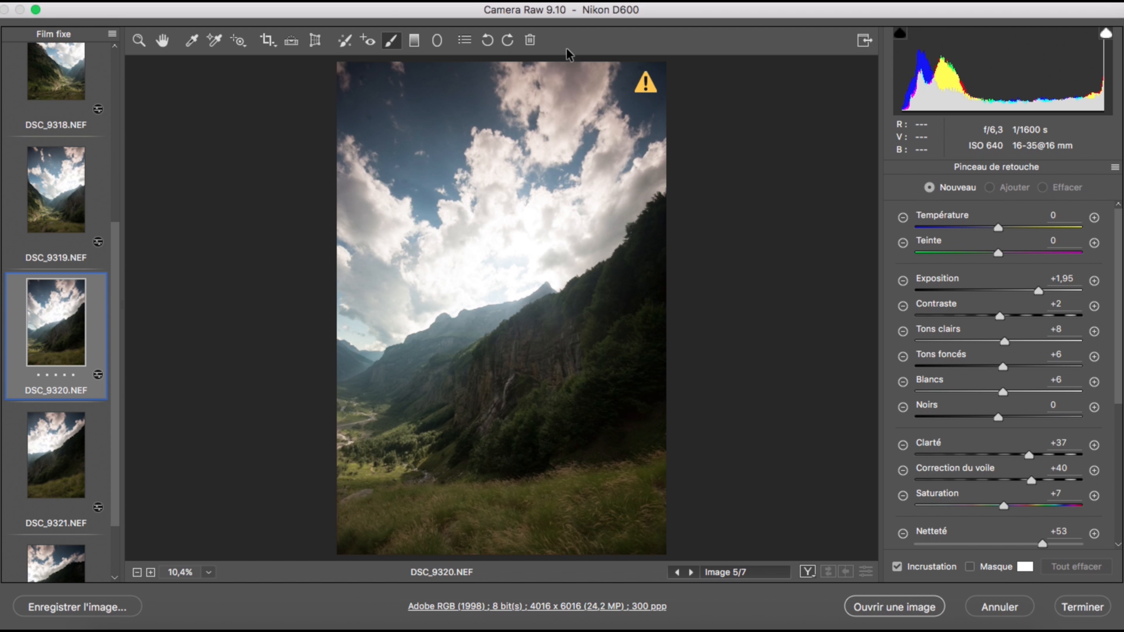
{"action": "left_click", "coordinate": [400, 81]}
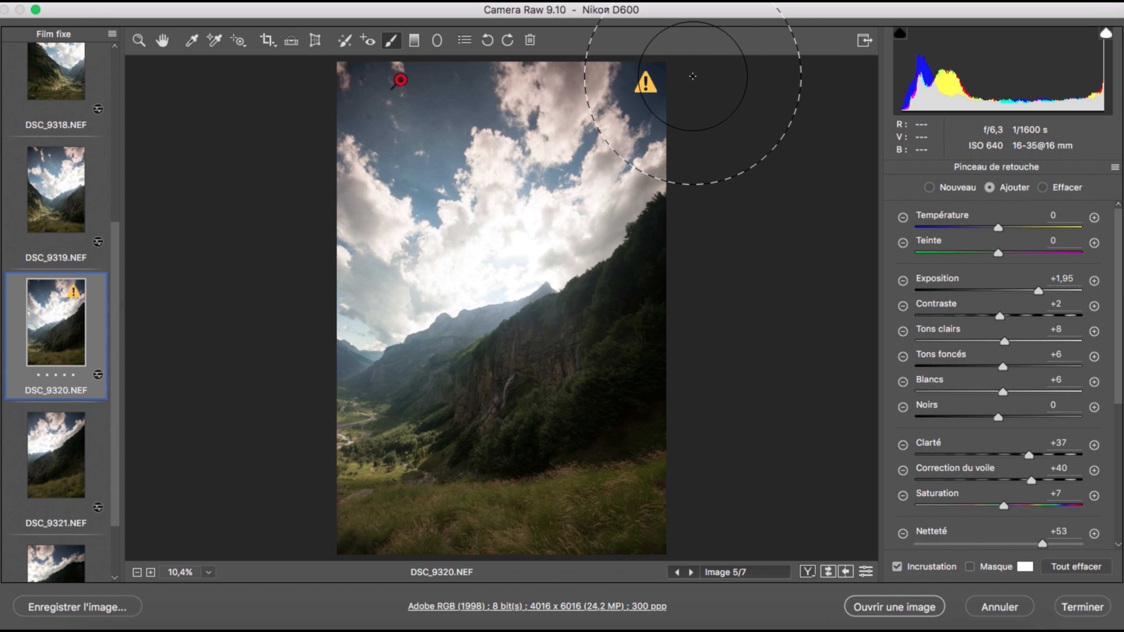
Step: Brush the +1.95 exposure adjustment onto the dark sky areas near the upper edge of DSC_9321 and DSC_9322
{"action": "left_click", "coordinate": [49, 459]}
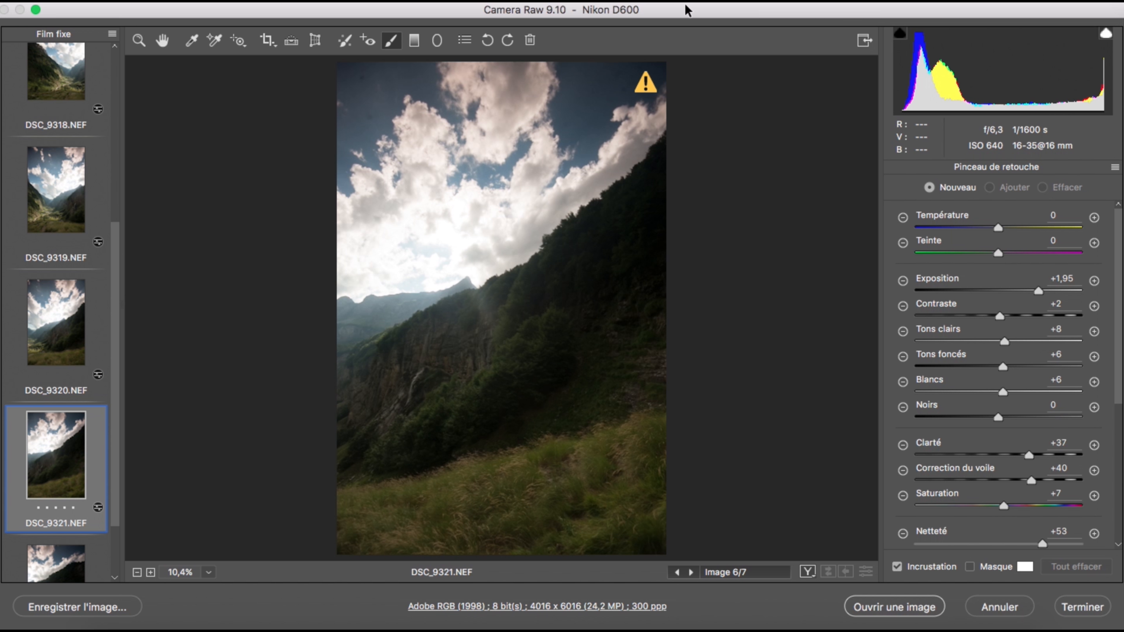
{"action": "left_click", "coordinate": [597, 60]}
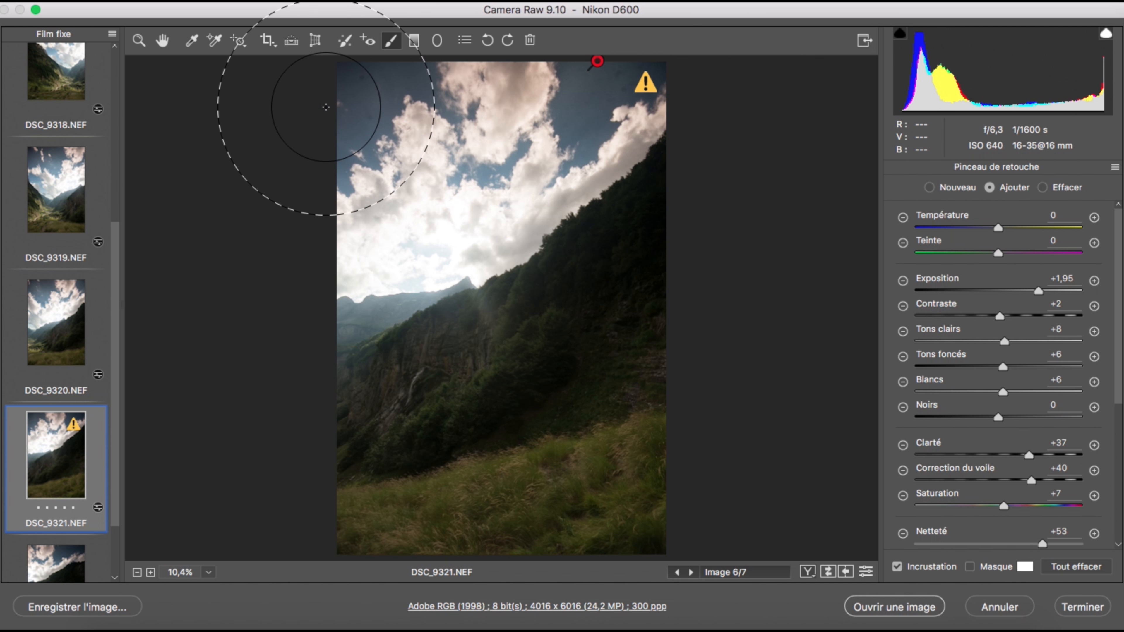
{"action": "scroll", "coordinate": [89, 510], "scroll_direction": "down", "scroll_amount": 3}
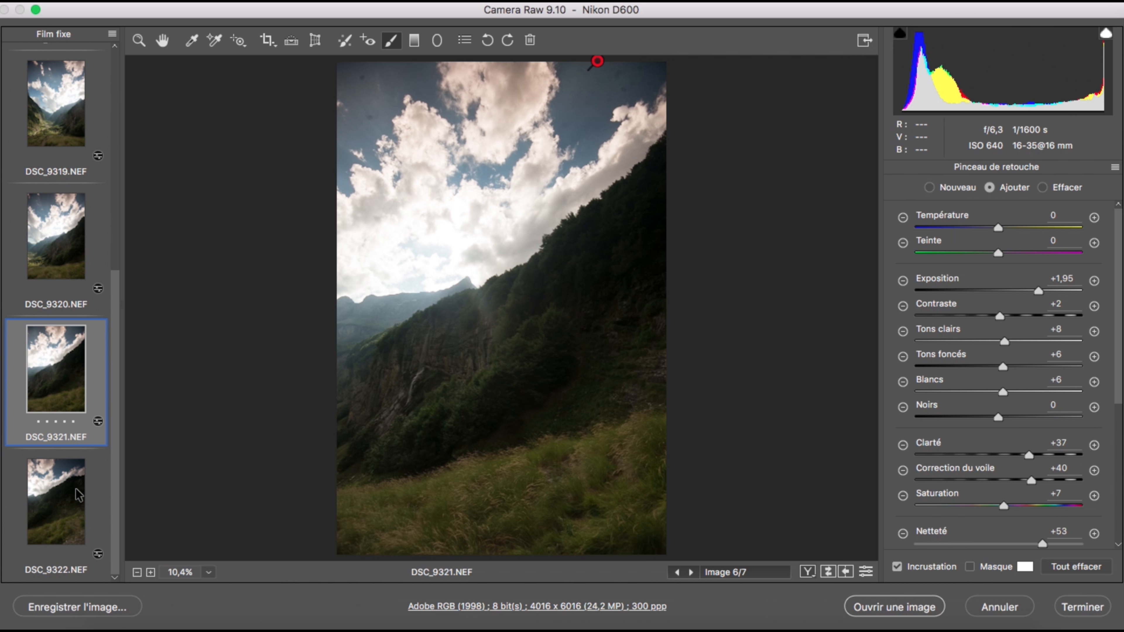
{"action": "left_click", "coordinate": [77, 495]}
{"action": "left_click", "coordinate": [559, 69]}
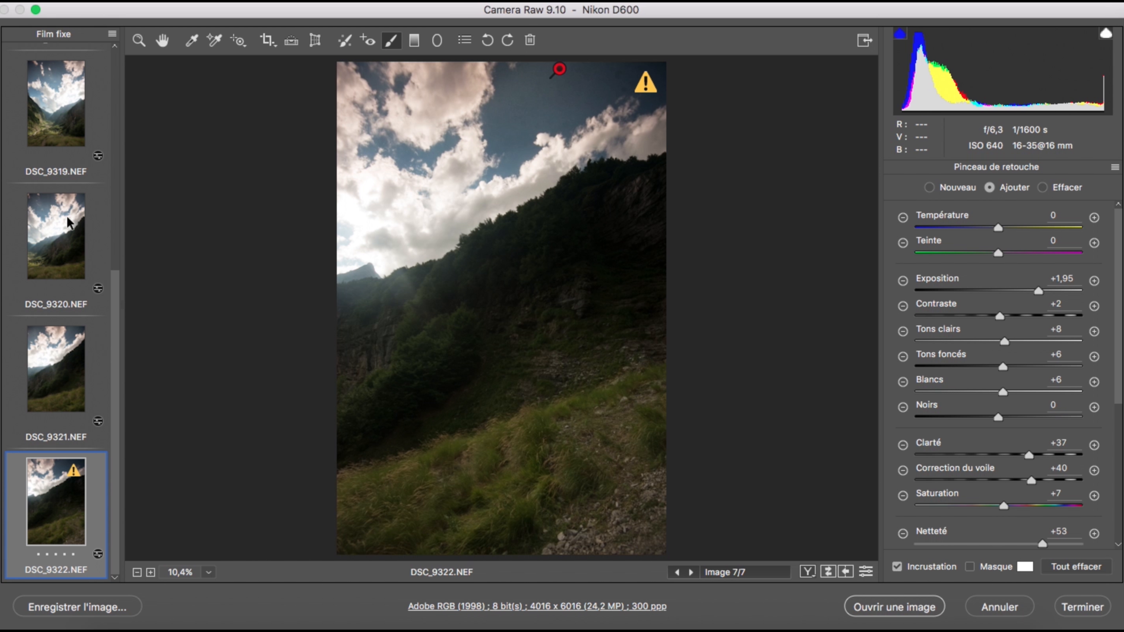
Step: Select all seven photos and set their basic adjustments to Shadows +11, Blacks +6 and Clarity +11
{"action": "scroll", "coordinate": [62, 107], "scroll_direction": "up", "scroll_amount": 5}
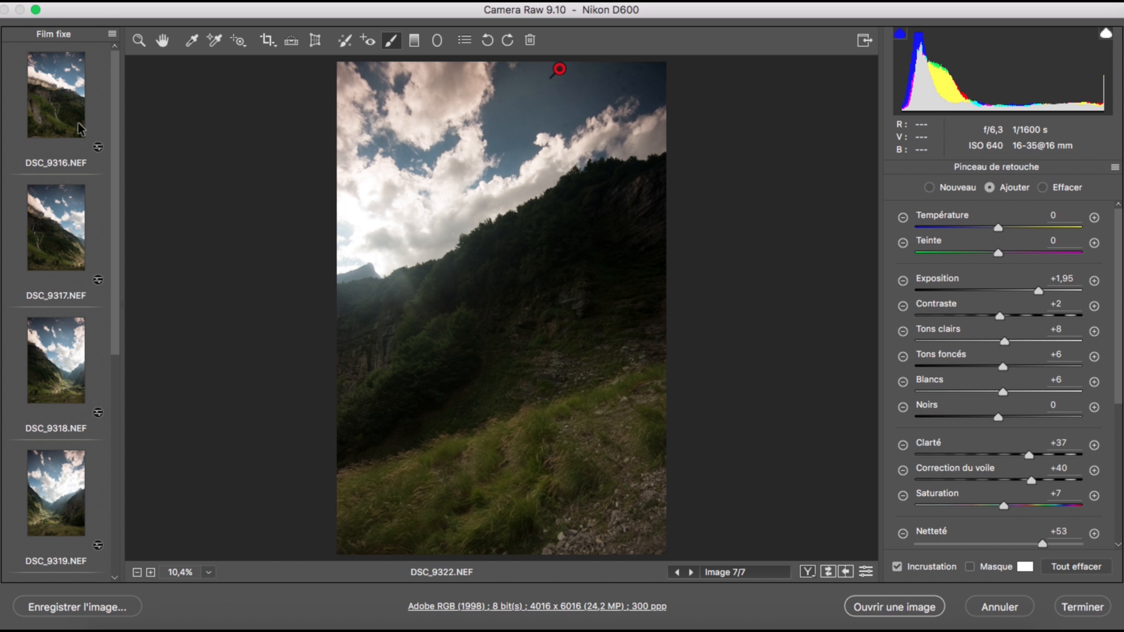
{"action": "left_click", "coordinate": [62, 103]}
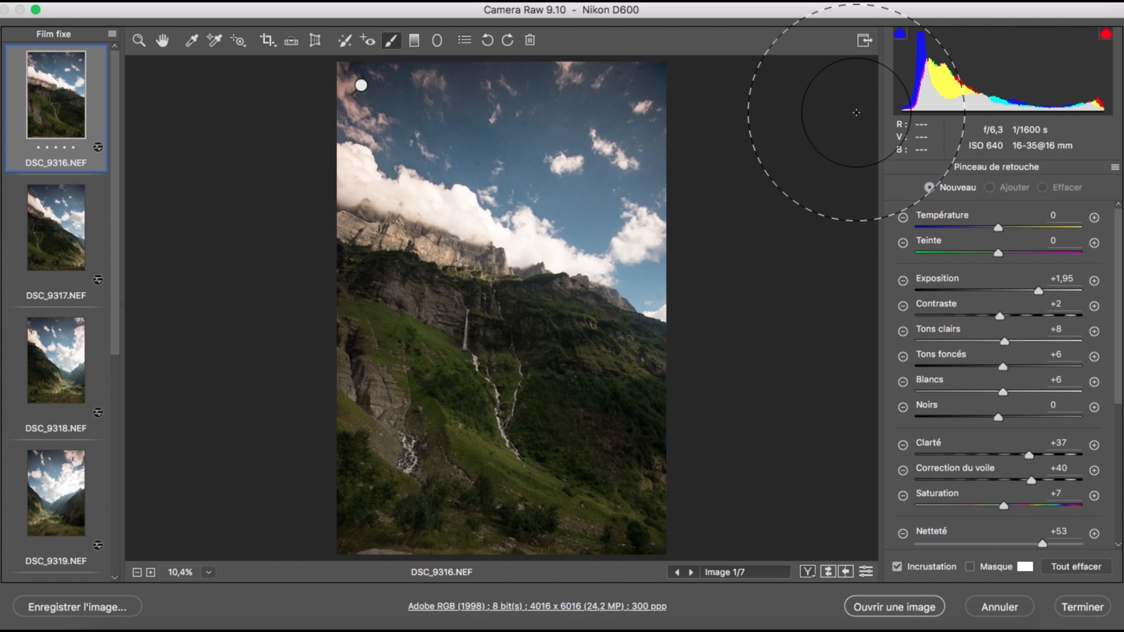
{"action": "left_click", "coordinate": [138, 41]}
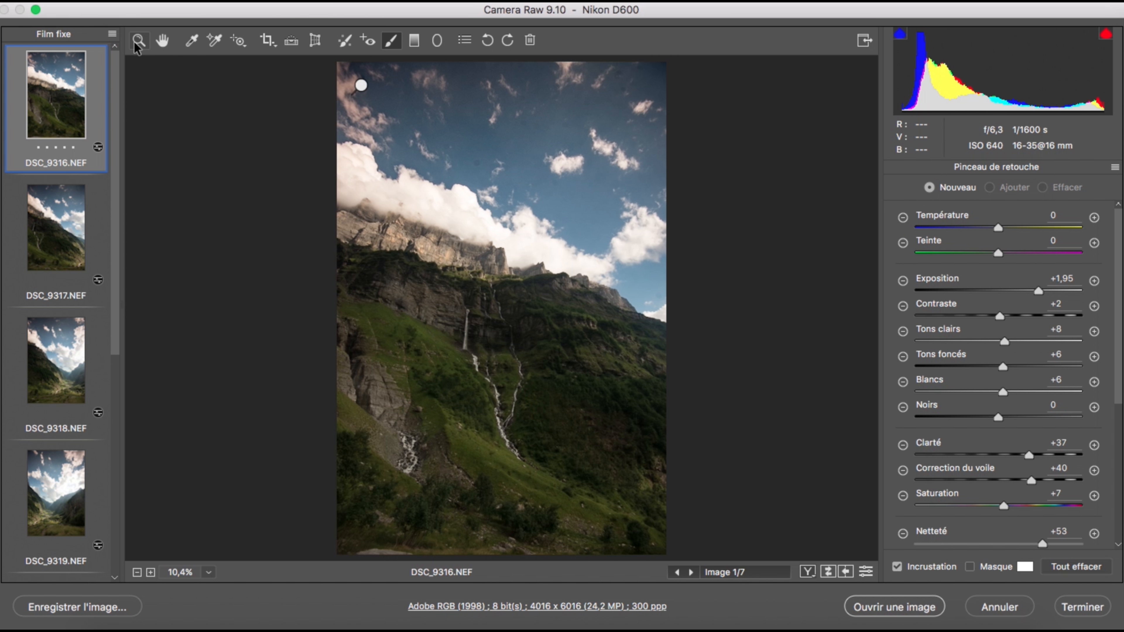
{"action": "key", "text": "super+a"}
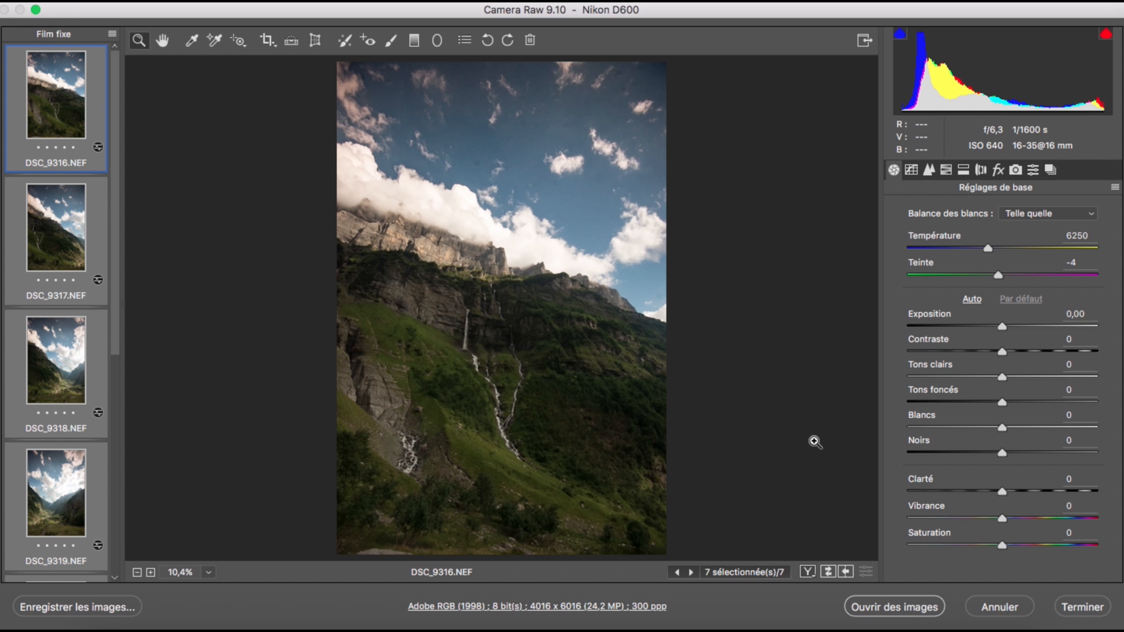
{"action": "left_click", "coordinate": [1016, 401]}
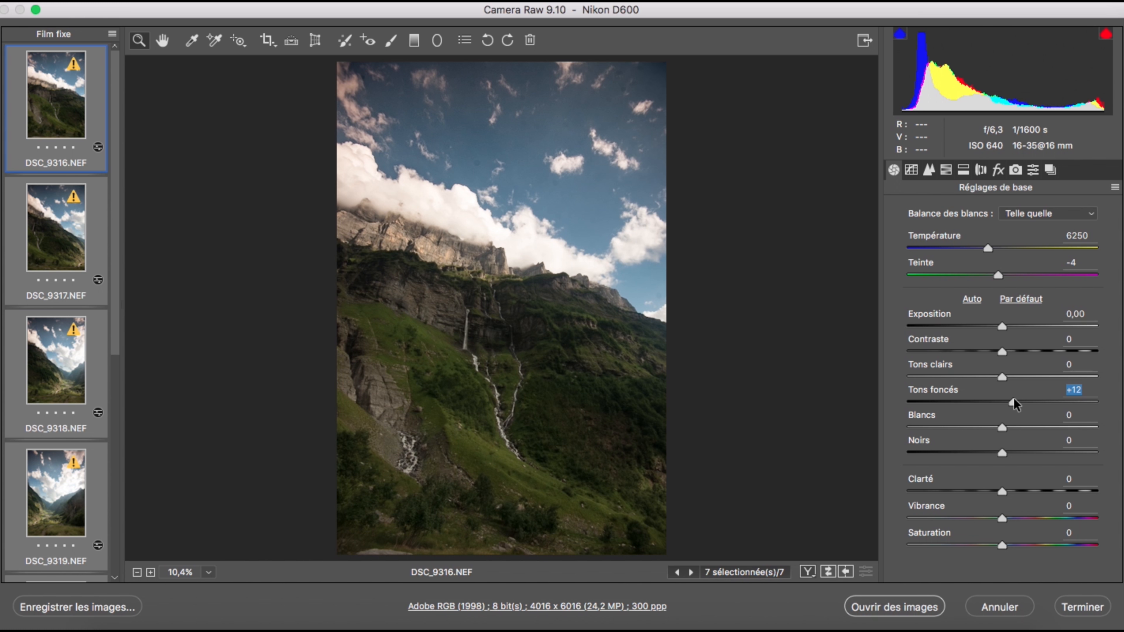
{"action": "left_click_drag", "start_coordinate": [1007, 450], "coordinate": [1016, 489]}
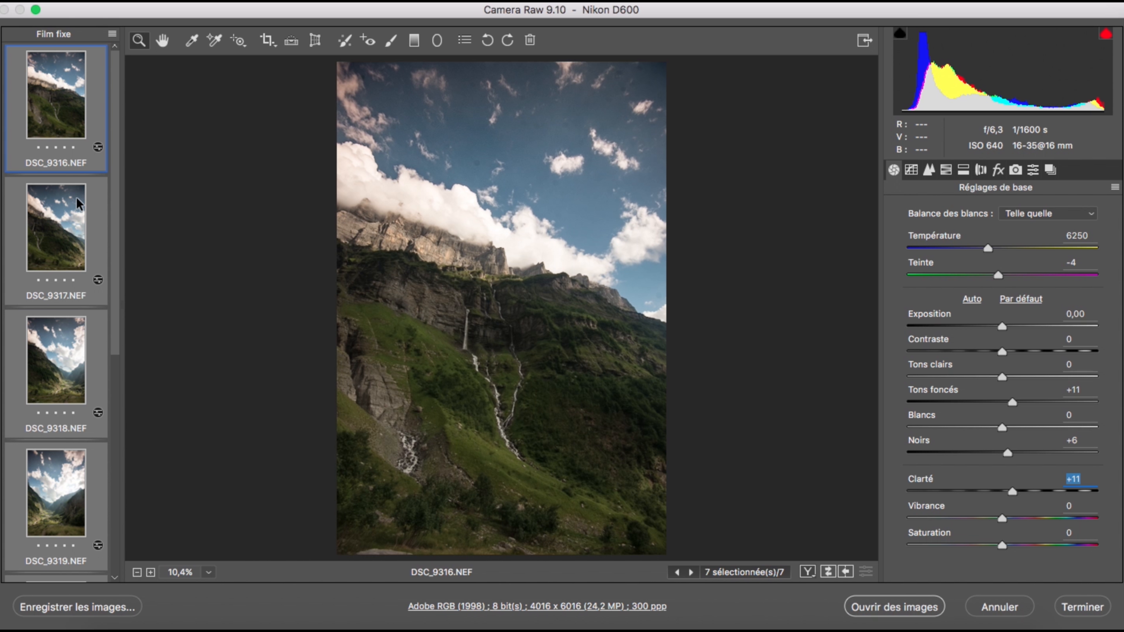
Step: Brush a new adjustment over the mountainside of DSC_9316 with exposure +0.95, clarity +13, dehaze -3 and sharpness +17
{"action": "left_click", "coordinate": [390, 40]}
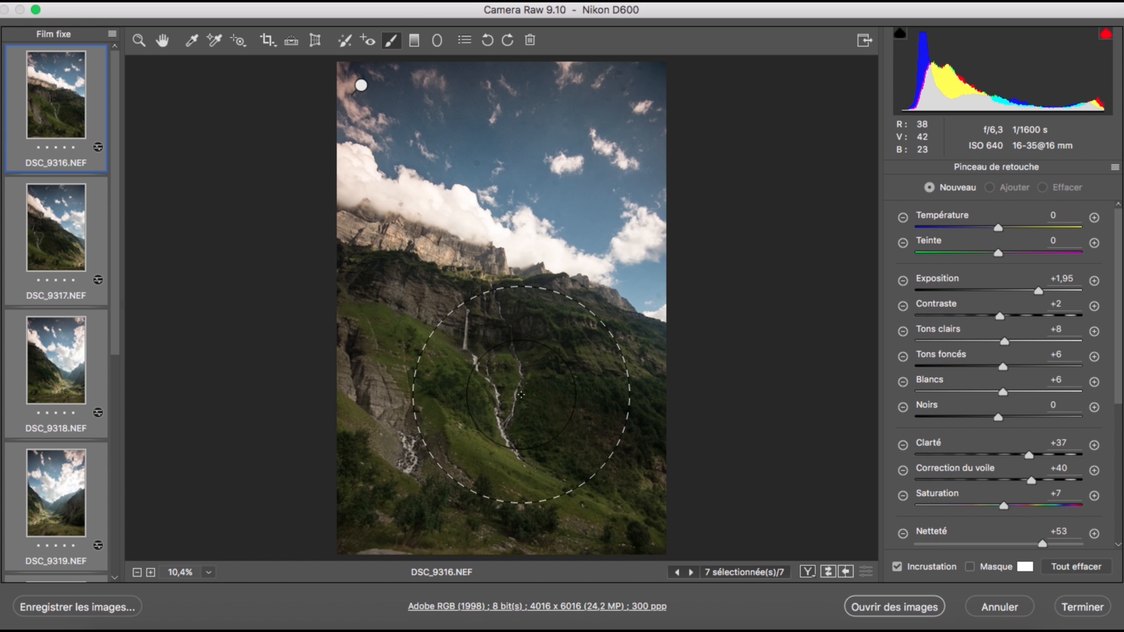
{"action": "left_click", "coordinate": [1018, 290]}
{"action": "left_click", "coordinate": [1010, 455]}
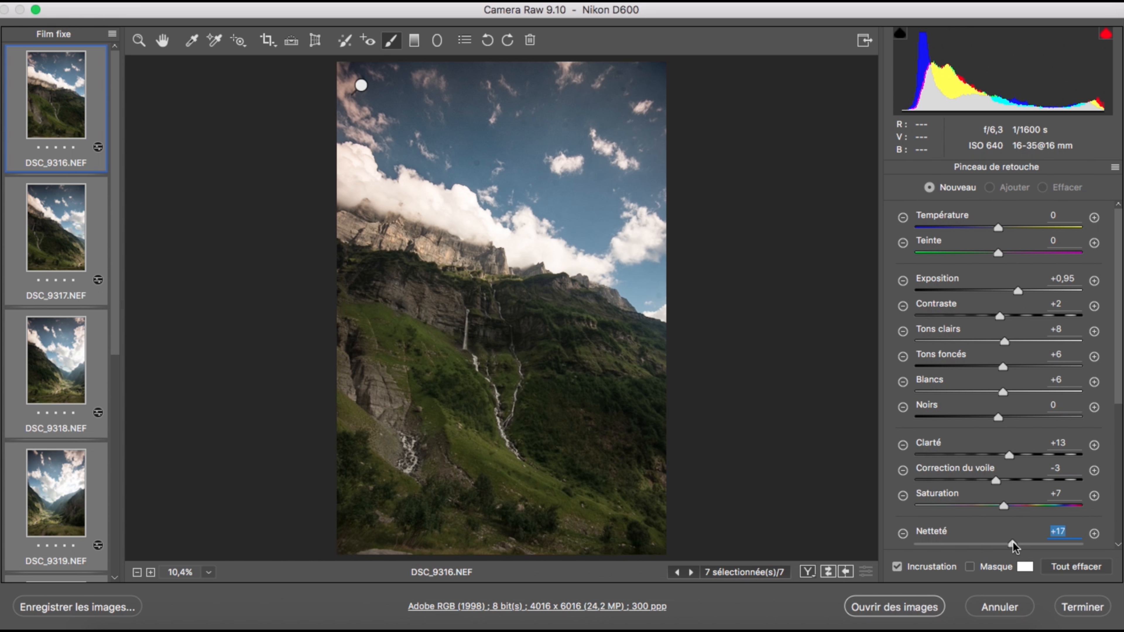
{"action": "left_click_drag", "start_coordinate": [508, 365], "coordinate": [487, 372]}
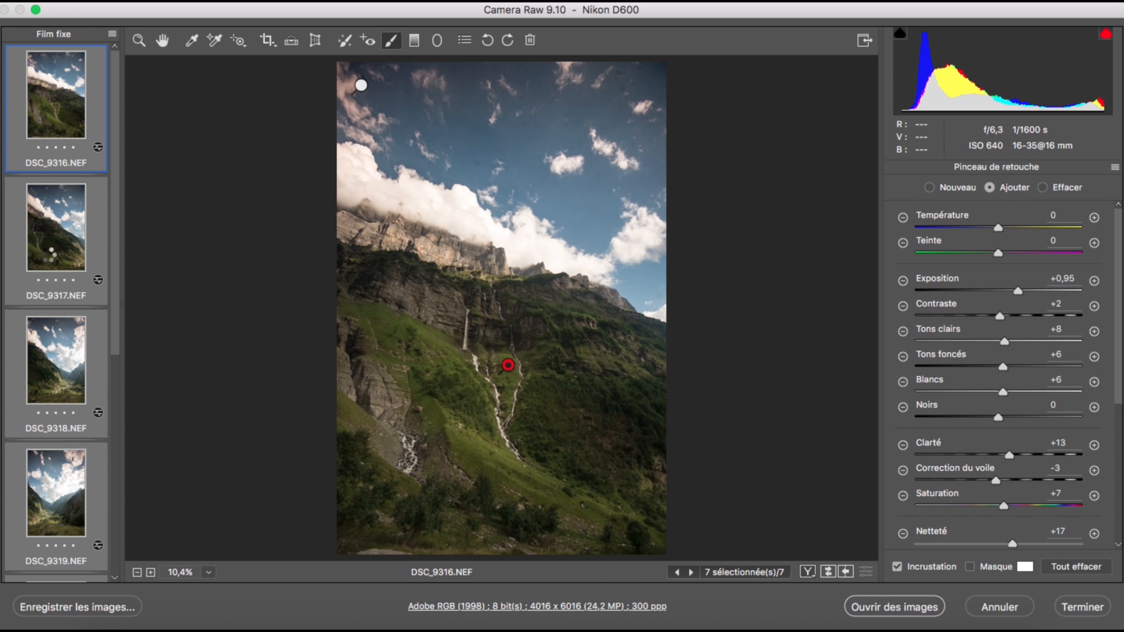
Step: Paint the +0.95 exposure brush adjustment over the dark mountain slopes of DSC_9317, DSC_9318 and DSC_9319 individually
{"action": "left_click", "coordinate": [52, 253]}
{"action": "left_click_drag", "start_coordinate": [449, 347], "coordinate": [412, 390]}
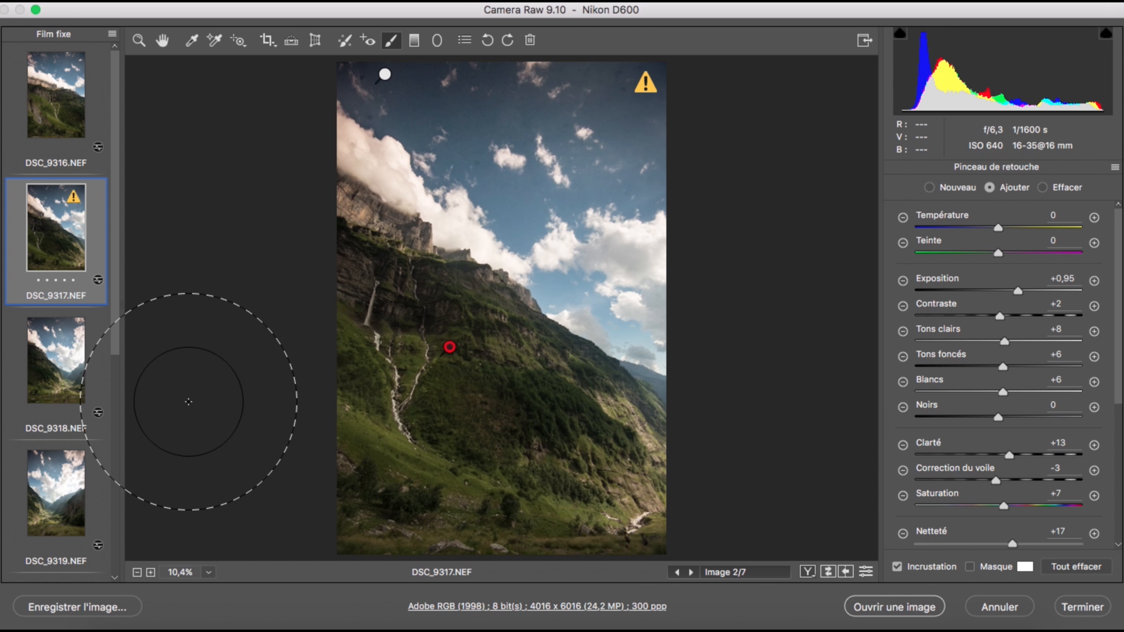
{"action": "left_click_drag", "start_coordinate": [593, 394], "coordinate": [491, 434]}
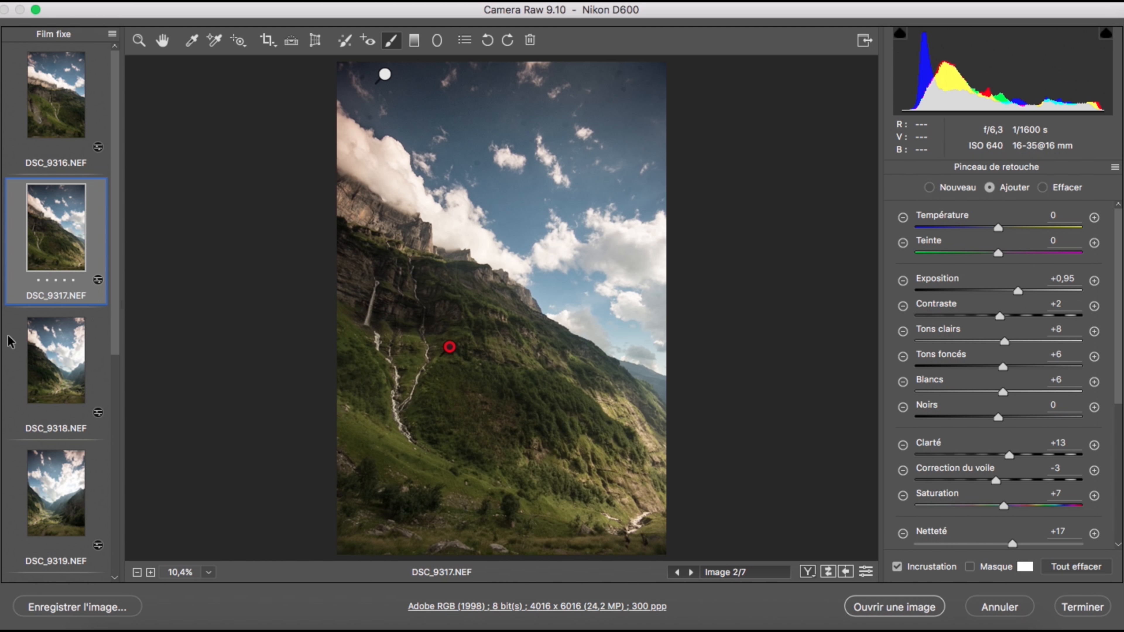
{"action": "left_click", "coordinate": [80, 381]}
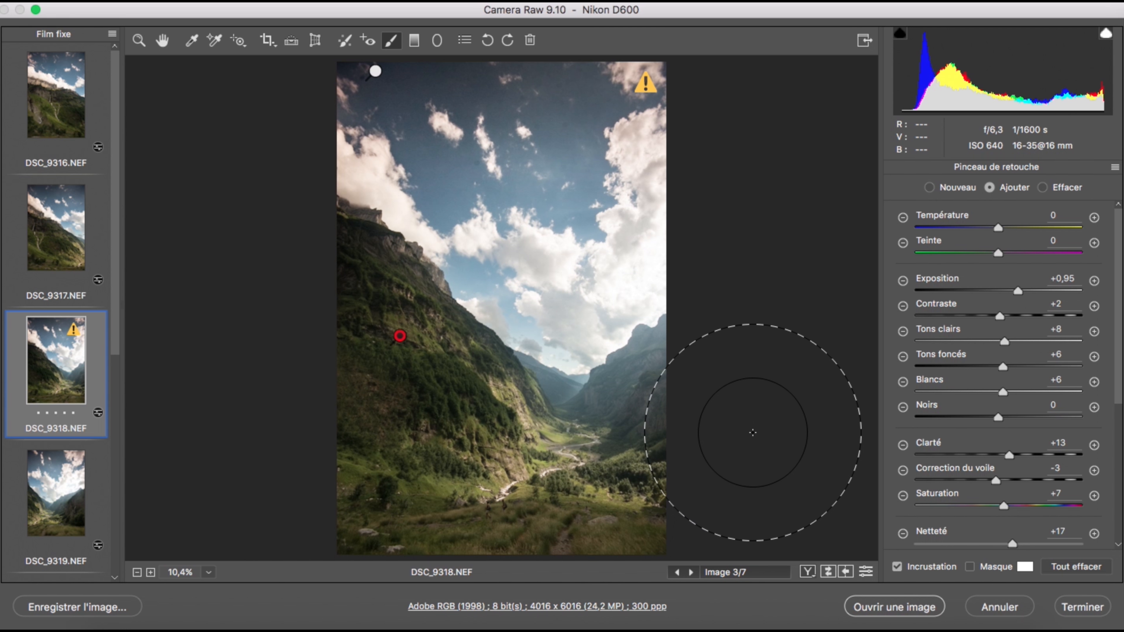
{"action": "left_click", "coordinate": [88, 470]}
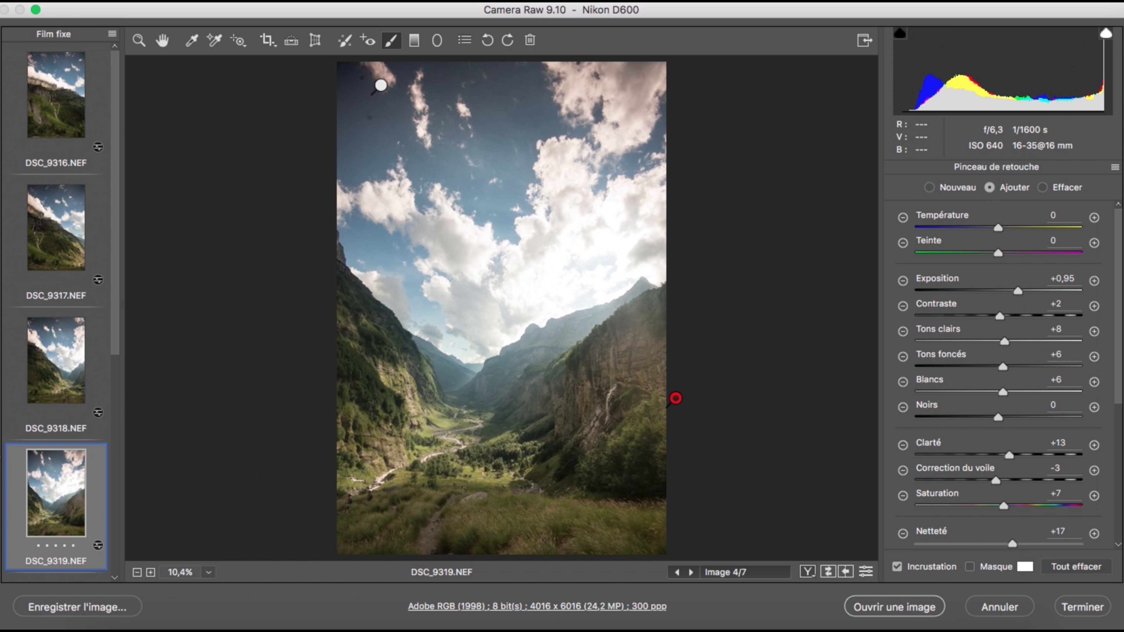
Step: Brush the adjustment over the dark mountainside of DSC_9320 and set its contrast to +35 and clarity to +23
{"action": "scroll", "coordinate": [54, 534], "scroll_direction": "down", "scroll_amount": 3}
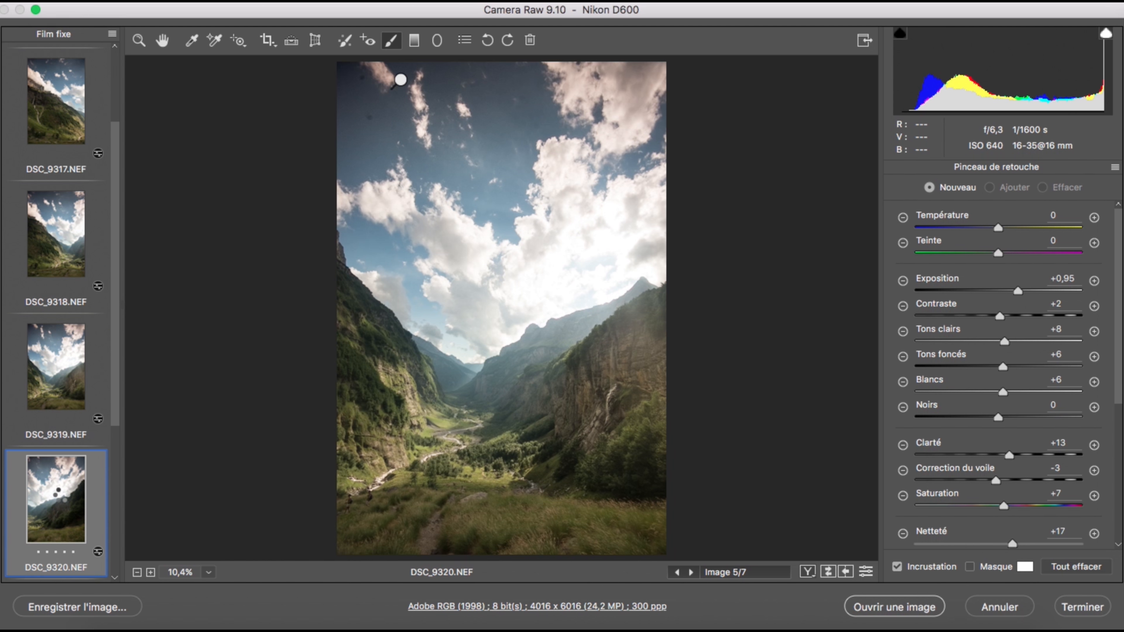
{"action": "left_click", "coordinate": [57, 499]}
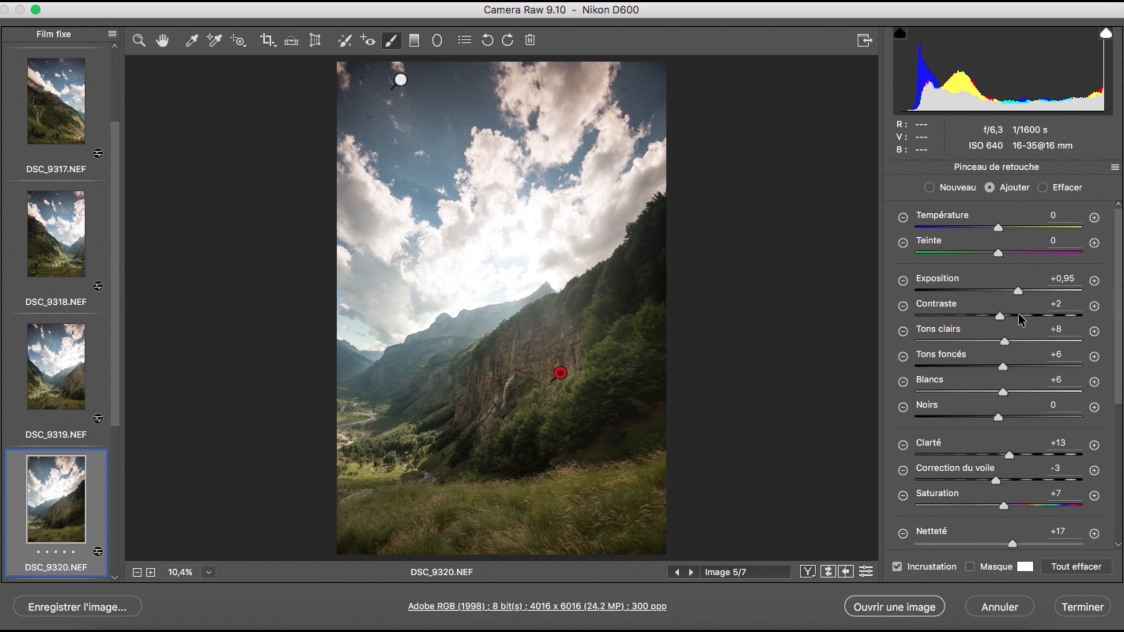
{"action": "left_click", "coordinate": [1027, 315]}
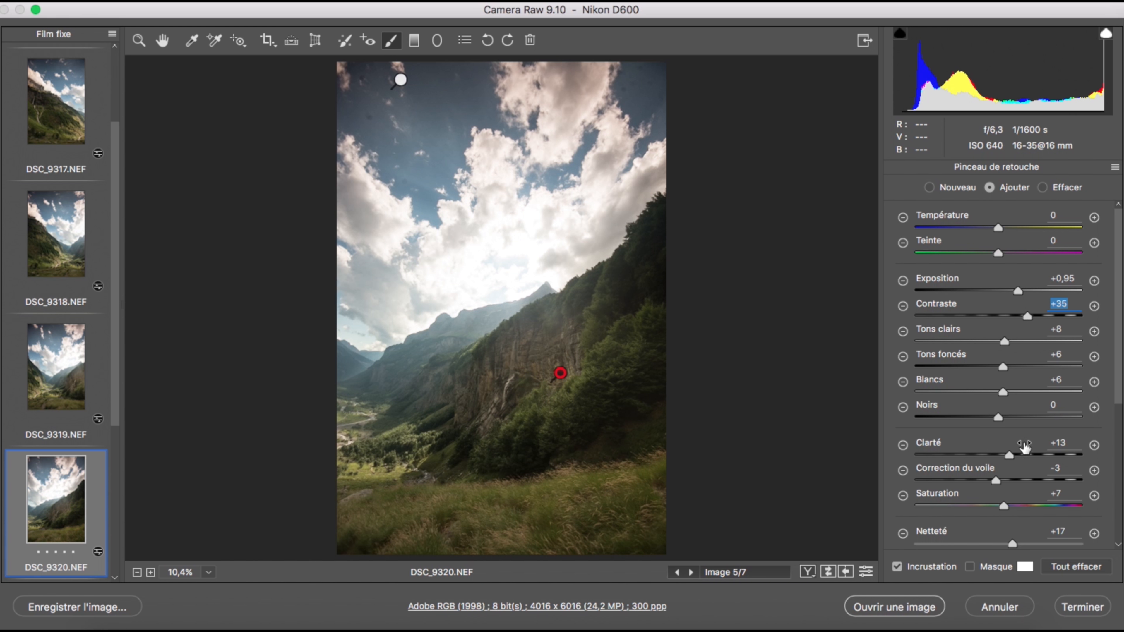
{"action": "left_click_drag", "start_coordinate": [1015, 455], "coordinate": [1018, 455]}
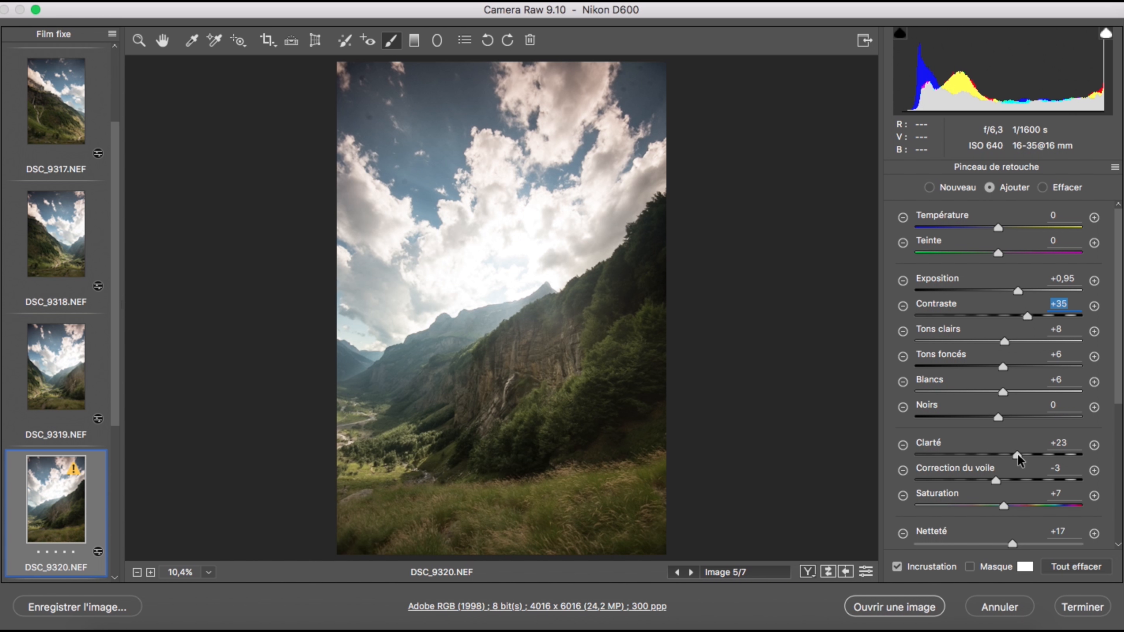
Step: Set the clarity of DSC_9320's mountain brush adjustment to +43, and brush the same adjustment over the dark mountainside of DSC_9321
{"action": "left_click", "coordinate": [1033, 456]}
{"action": "scroll", "coordinate": [52, 502], "scroll_direction": "down", "scroll_amount": 3}
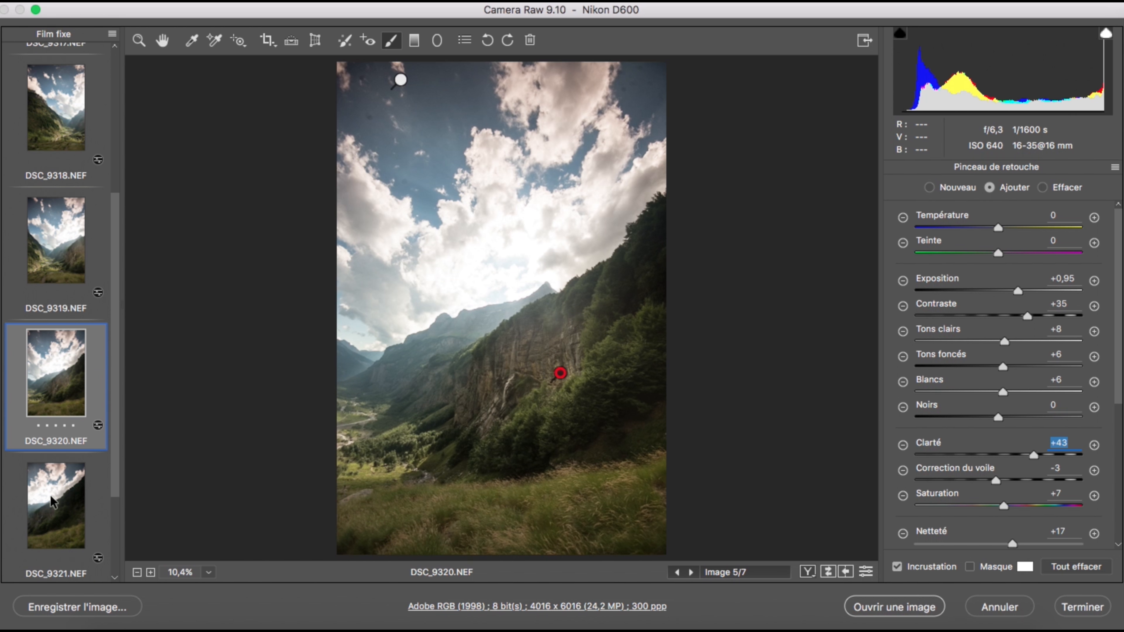
{"action": "left_click", "coordinate": [52, 501]}
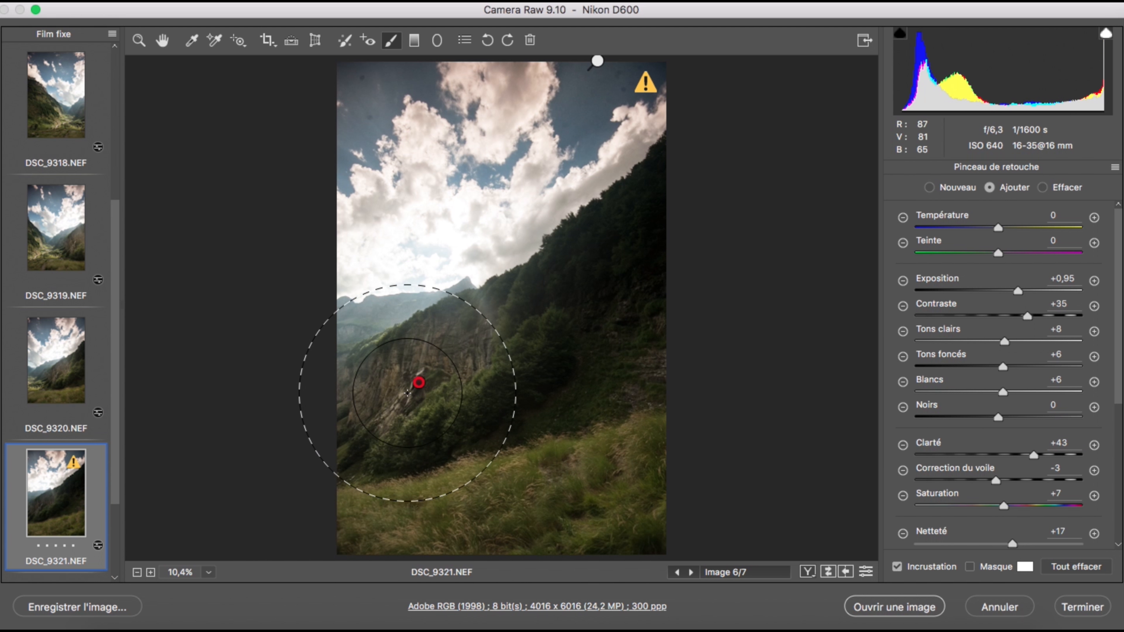
{"action": "mouse_move", "coordinate": [408, 393]}
{"action": "left_mouse_down"}
{"action": "mouse_move", "coordinate": [564, 356]}
{"action": "mouse_move", "coordinate": [573, 302]}
{"action": "left_mouse_up"}
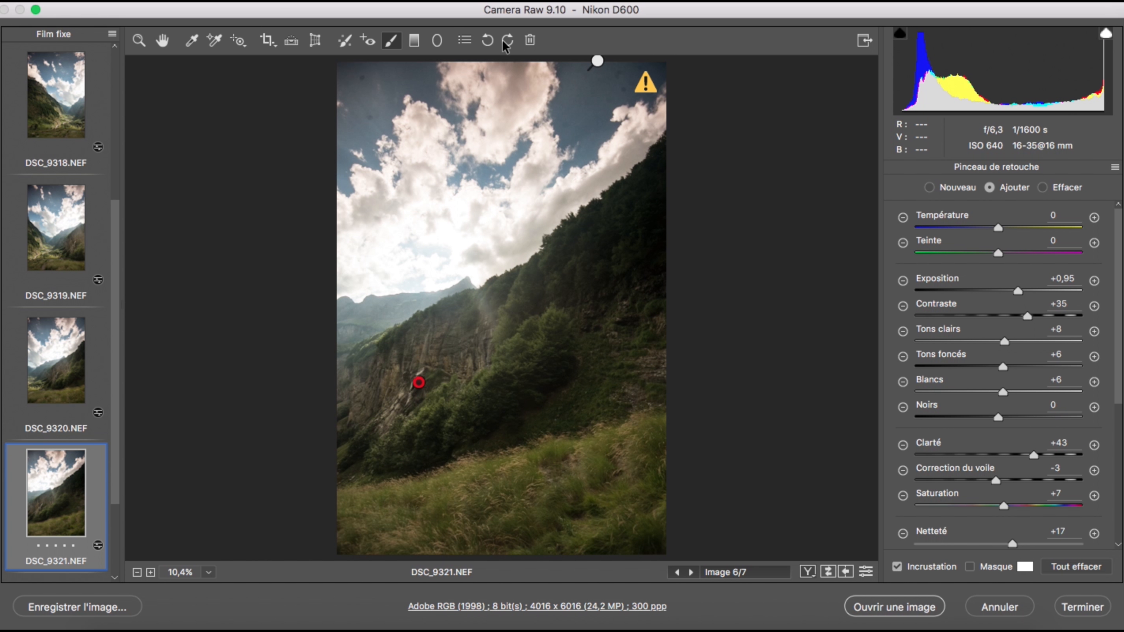
Step: Set the mountainside brush adjustment of DSC_9321 to exposure +0.55, whites +30 and highlights +14
{"action": "left_click_drag", "start_coordinate": [1013, 293], "coordinate": [1004, 292]}
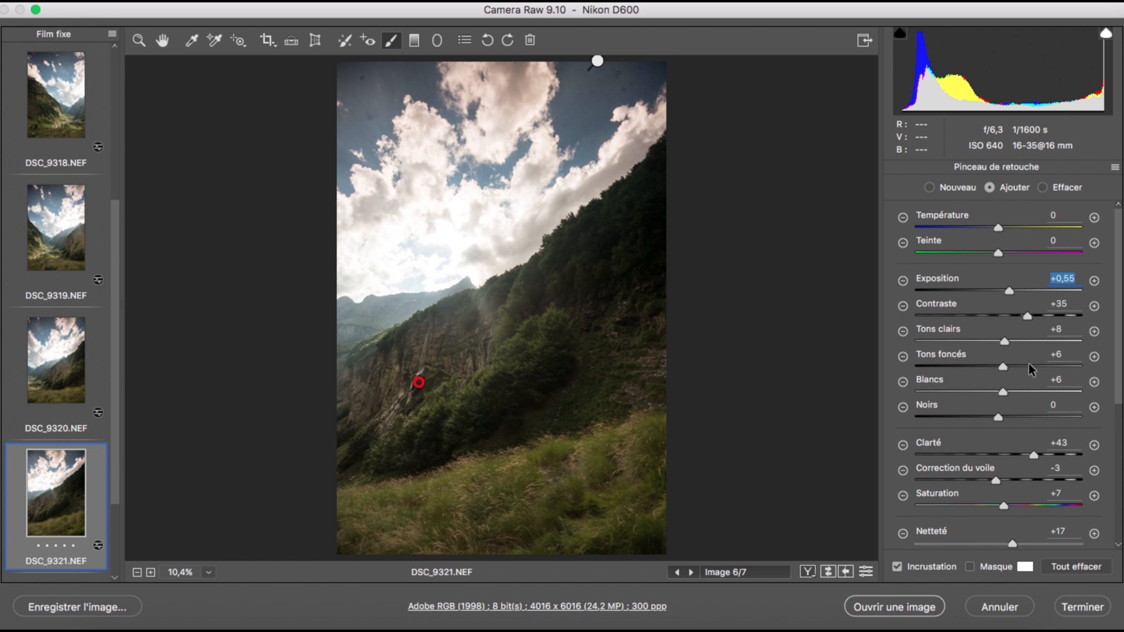
{"action": "left_click", "coordinate": [1022, 391]}
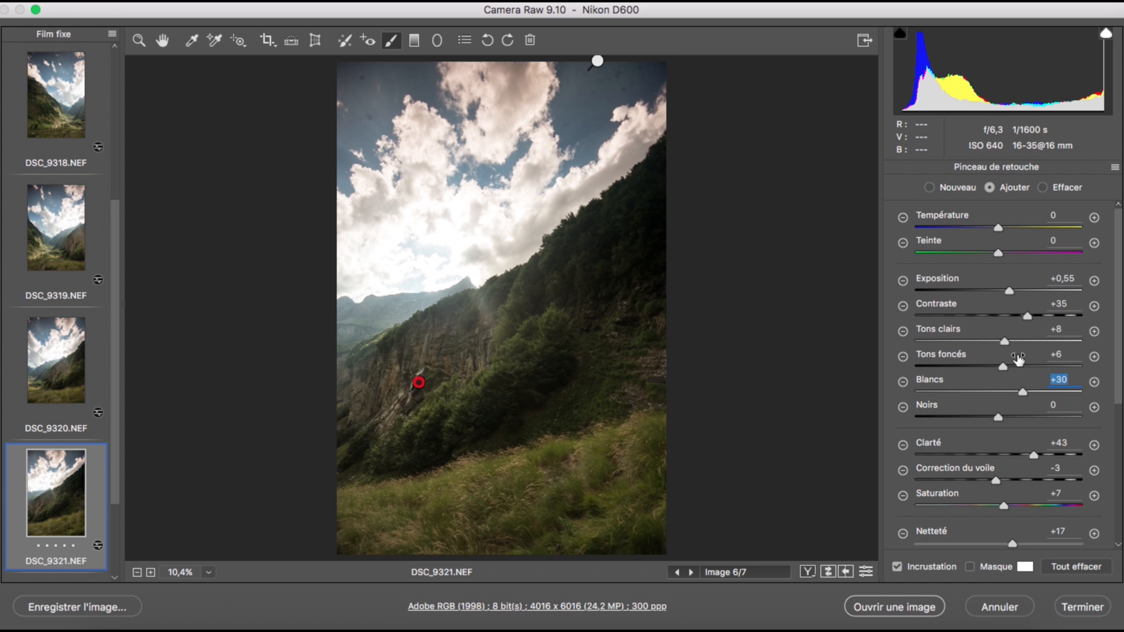
{"action": "left_click", "coordinate": [1009, 341]}
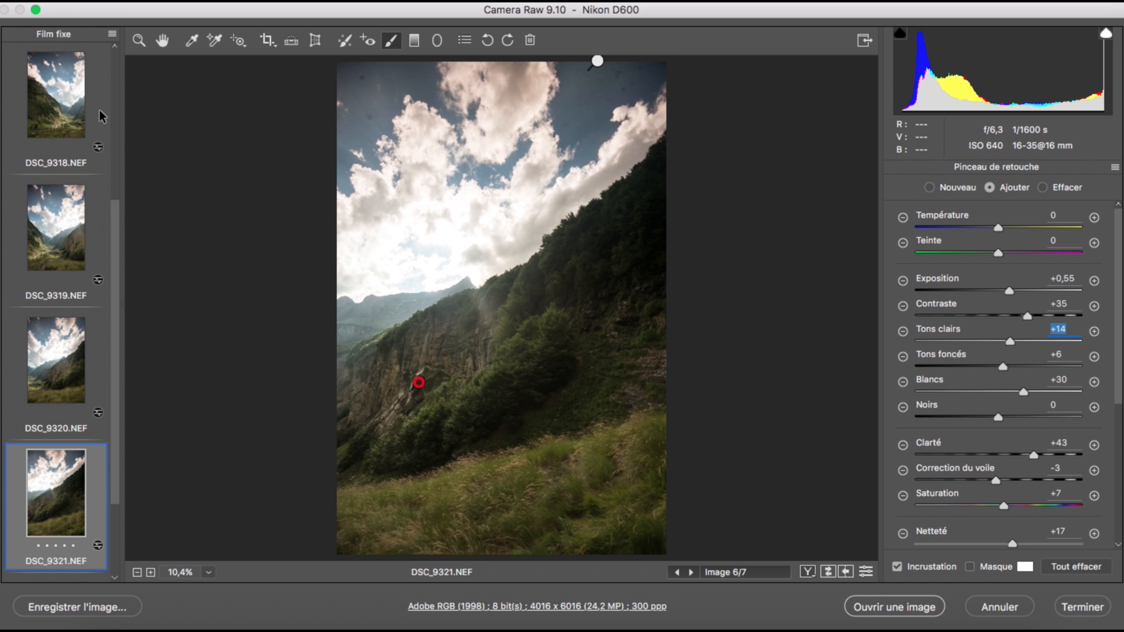
Step: Brush a new adjustment over the bright clouds of DSC_9318 with exposure -1.65, highlights -20 and whites -6
{"action": "left_click", "coordinate": [139, 41]}
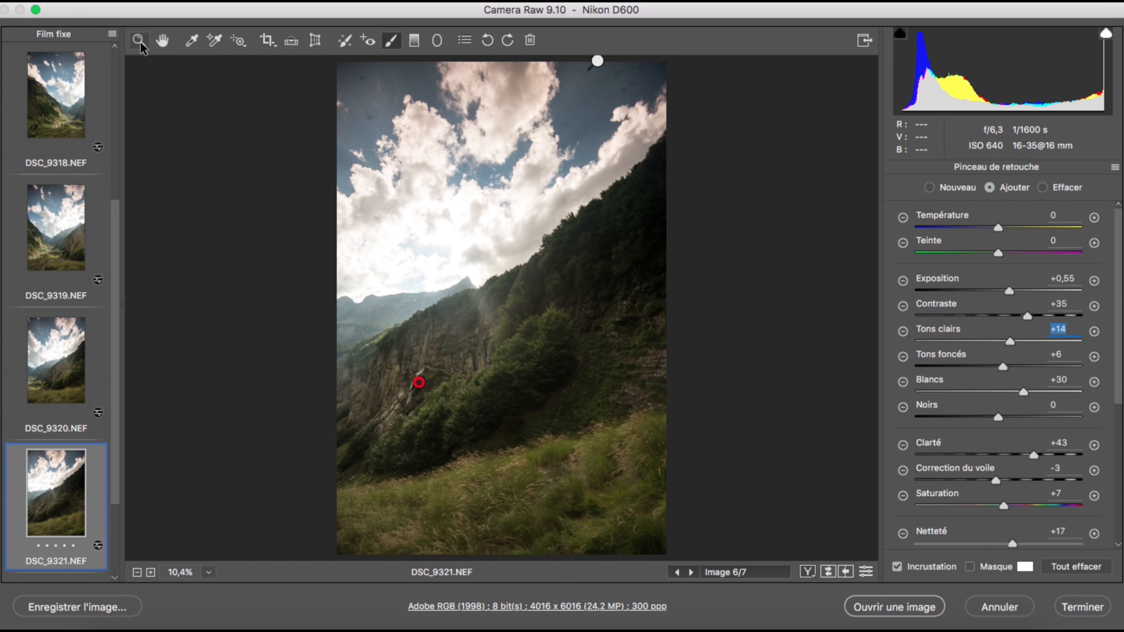
{"action": "left_click", "coordinate": [62, 243]}
{"action": "scroll", "coordinate": [101, 259], "scroll_direction": "up", "scroll_amount": 5}
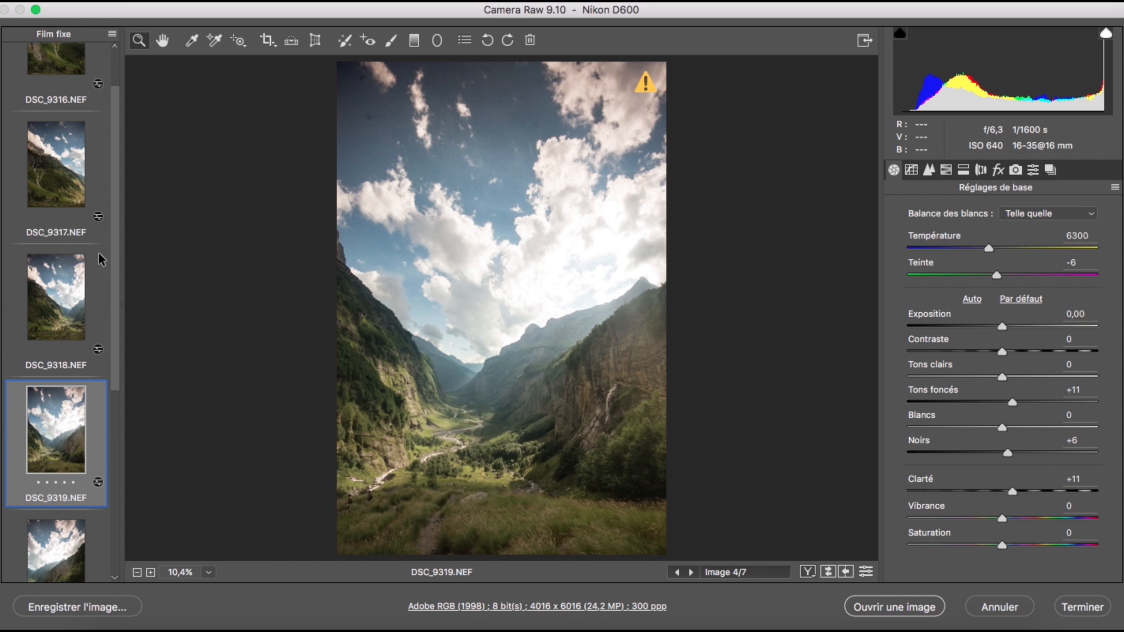
{"action": "scroll", "coordinate": [101, 259], "scroll_direction": "up", "scroll_amount": 2}
{"action": "left_click", "coordinate": [78, 370]}
{"action": "scroll", "coordinate": [78, 370], "scroll_direction": "down", "scroll_amount": 5}
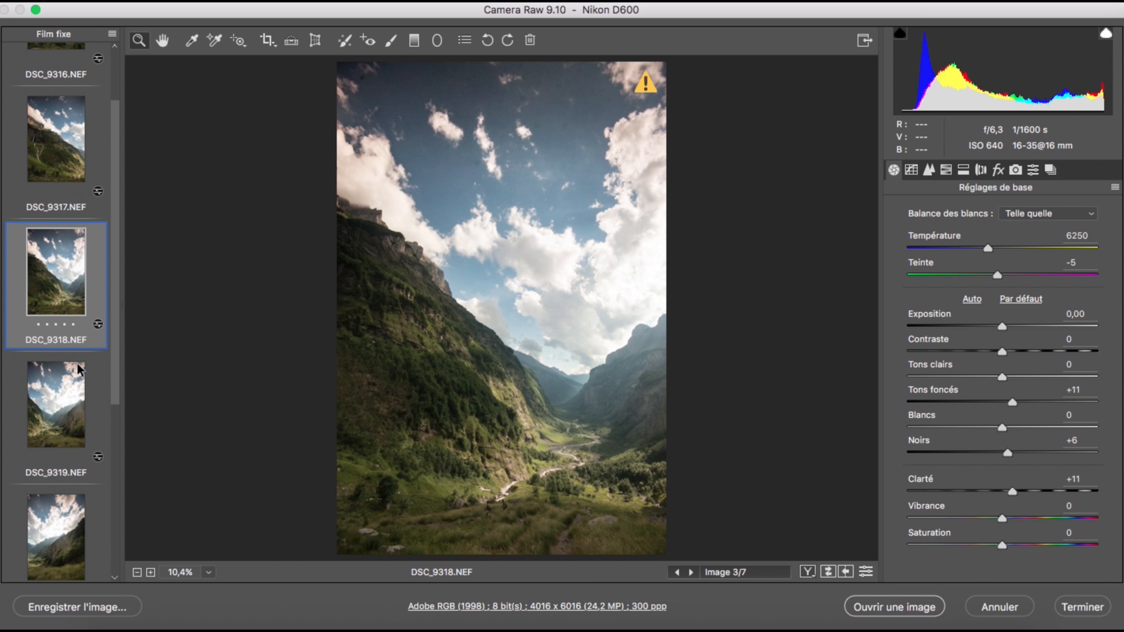
{"action": "left_click", "coordinate": [391, 41]}
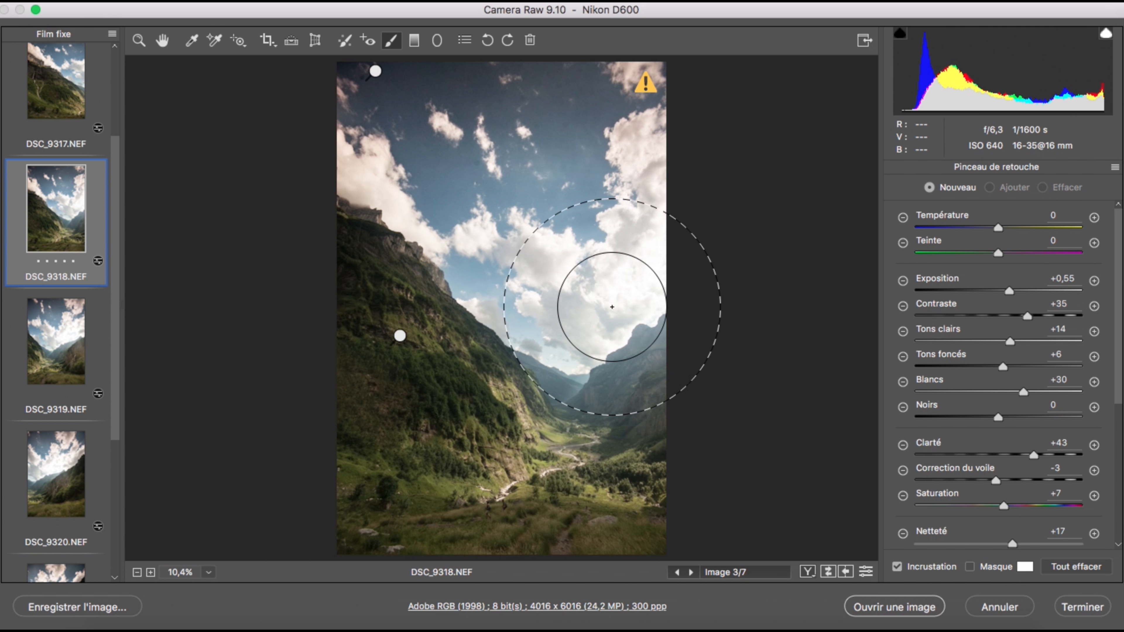
{"action": "left_click_drag", "start_coordinate": [986, 293], "coordinate": [964, 296]}
{"action": "left_click", "coordinate": [982, 342]}
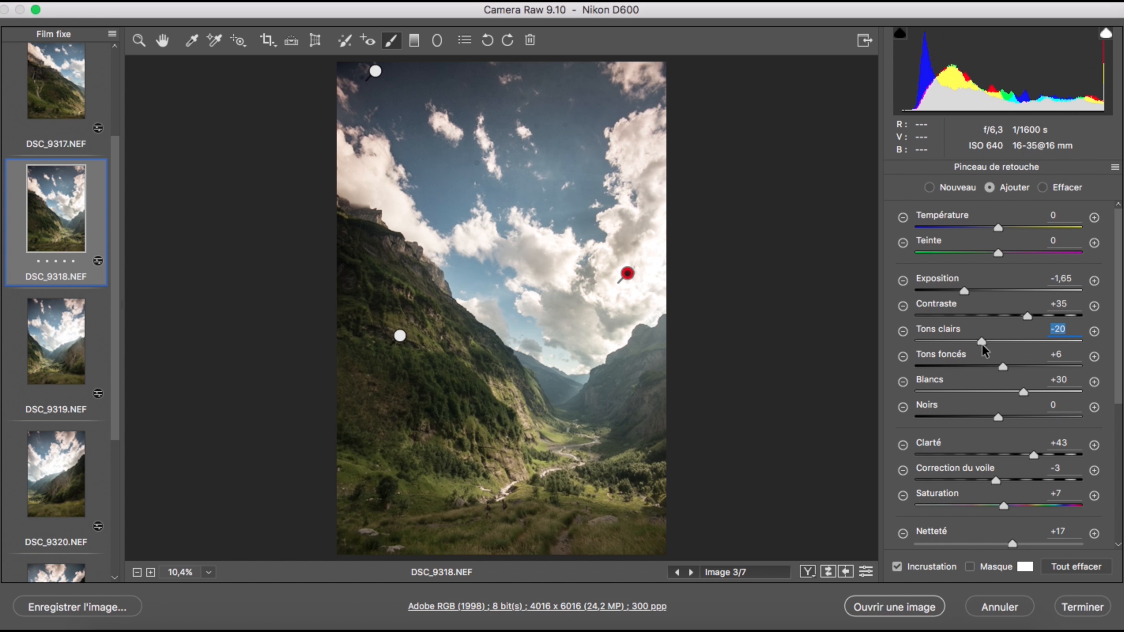
{"action": "left_click", "coordinate": [991, 392]}
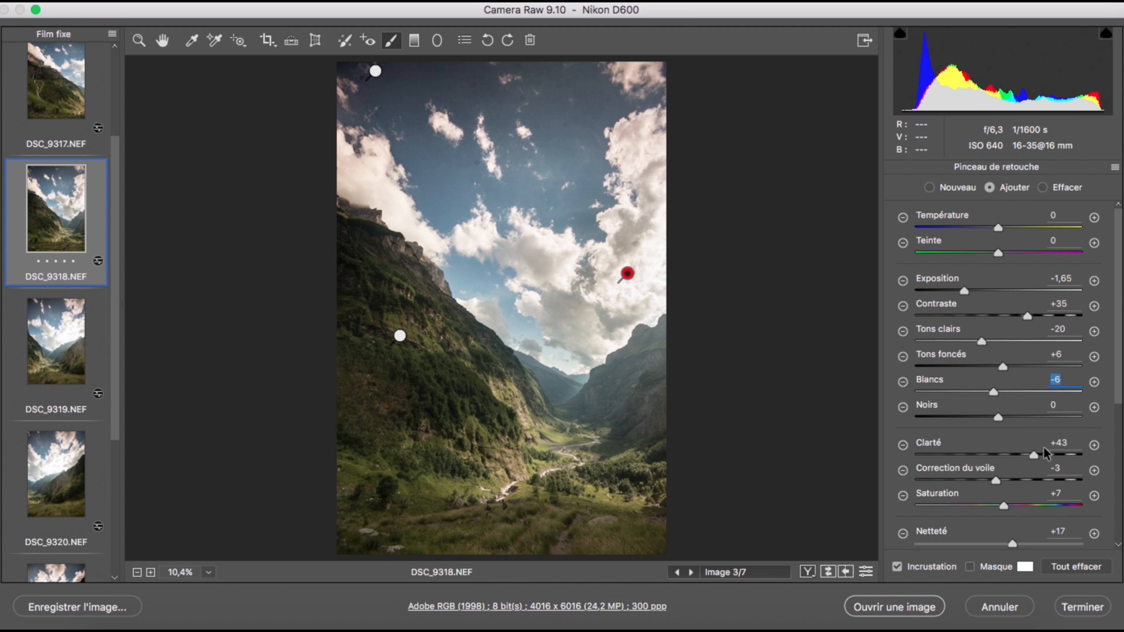
Step: Set the cloud adjustment of DSC_9318 to clarity +24, contrast +100 and saturation +22
{"action": "left_click_drag", "start_coordinate": [1035, 459], "coordinate": [1018, 459]}
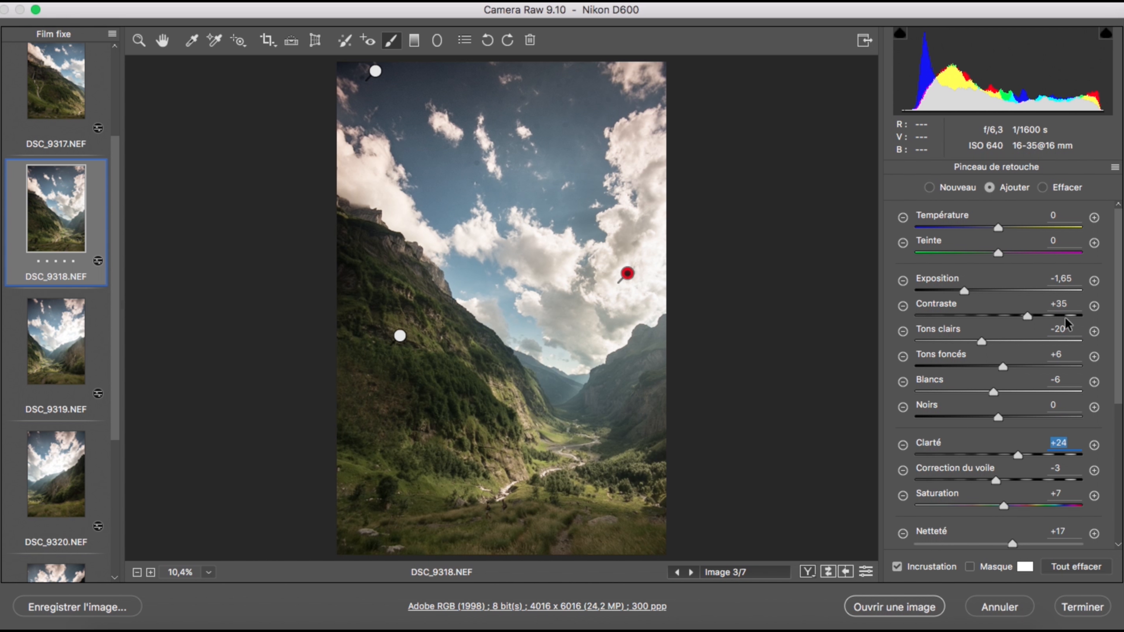
{"action": "mouse_move", "coordinate": [1028, 315]}
{"action": "left_mouse_down"}
{"action": "mouse_move", "coordinate": [1007, 316]}
{"action": "mouse_move", "coordinate": [1119, 335]}
{"action": "left_mouse_up"}
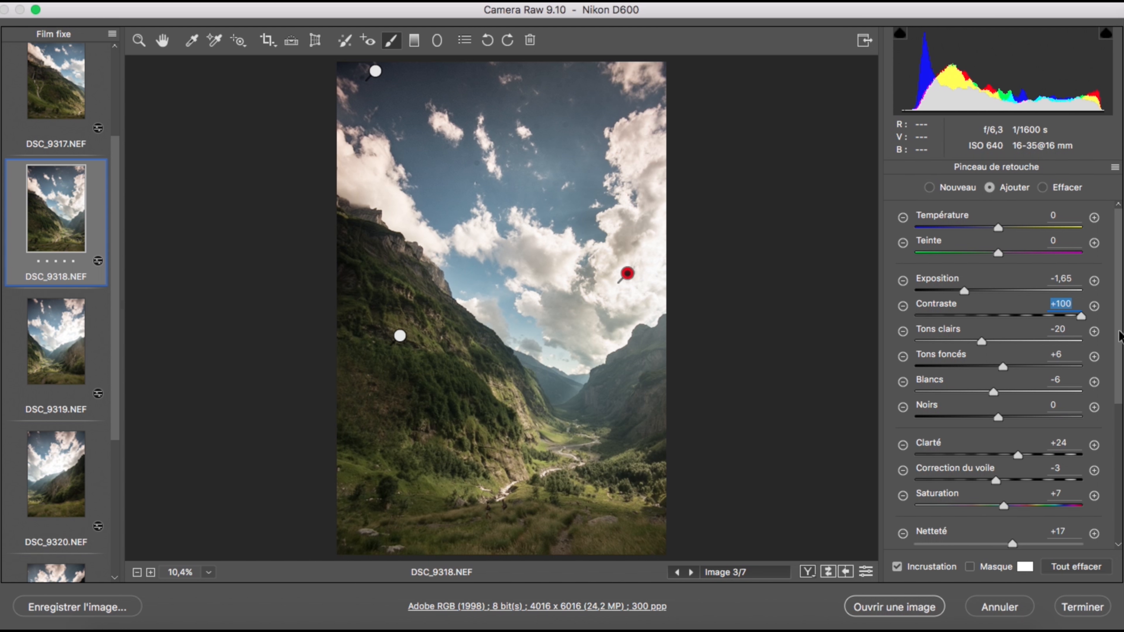
{"action": "left_click", "coordinate": [1016, 505]}
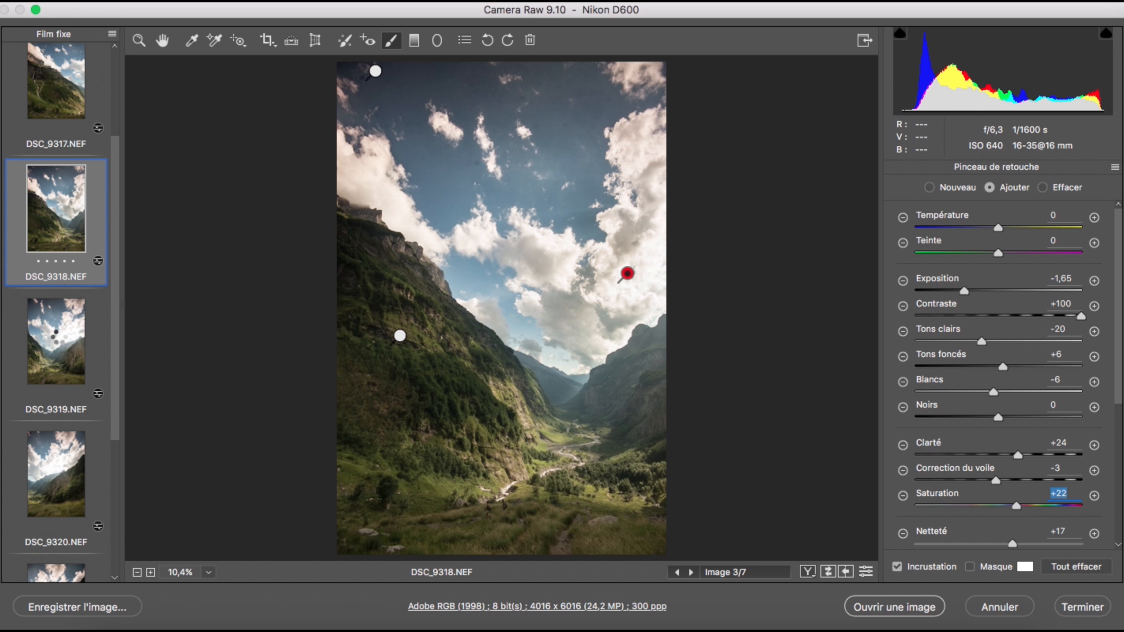
Step: Brush the same cloud adjustment over the bright clouds of DSC_9319
{"action": "left_click", "coordinate": [58, 341]}
{"action": "left_click_drag", "start_coordinate": [558, 252], "coordinate": [665, 226]}
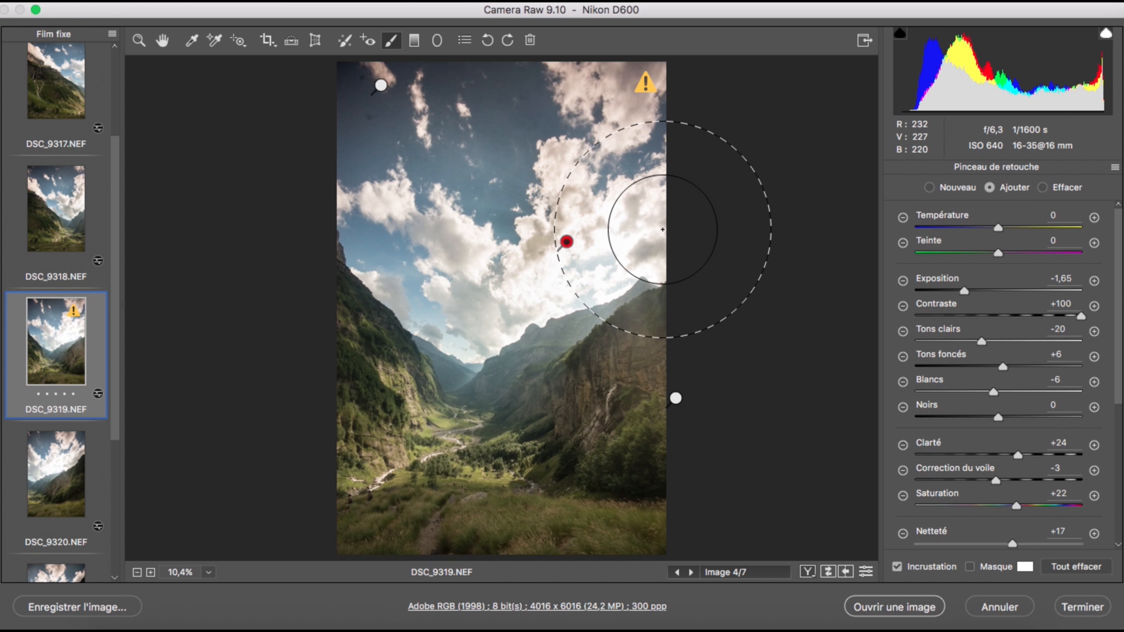
{"action": "left_click", "coordinate": [461, 292]}
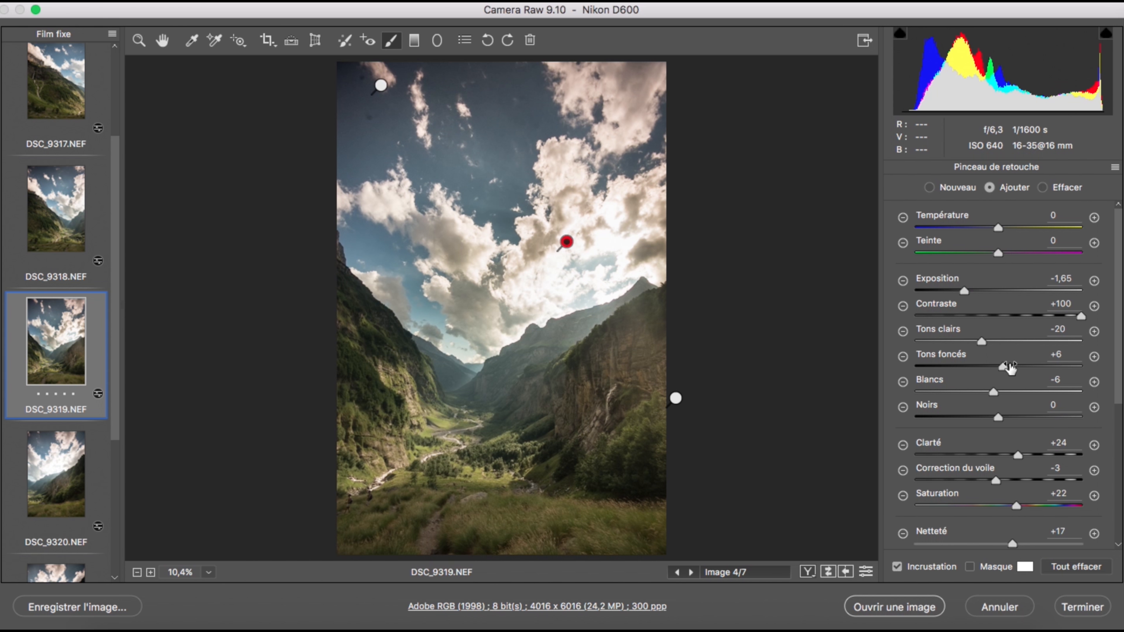
Step: Set the cloud adjustment of DSC_9319 to saturation -14, contrast -2 and exposure -1.30
{"action": "left_click_drag", "start_coordinate": [976, 507], "coordinate": [987, 507]}
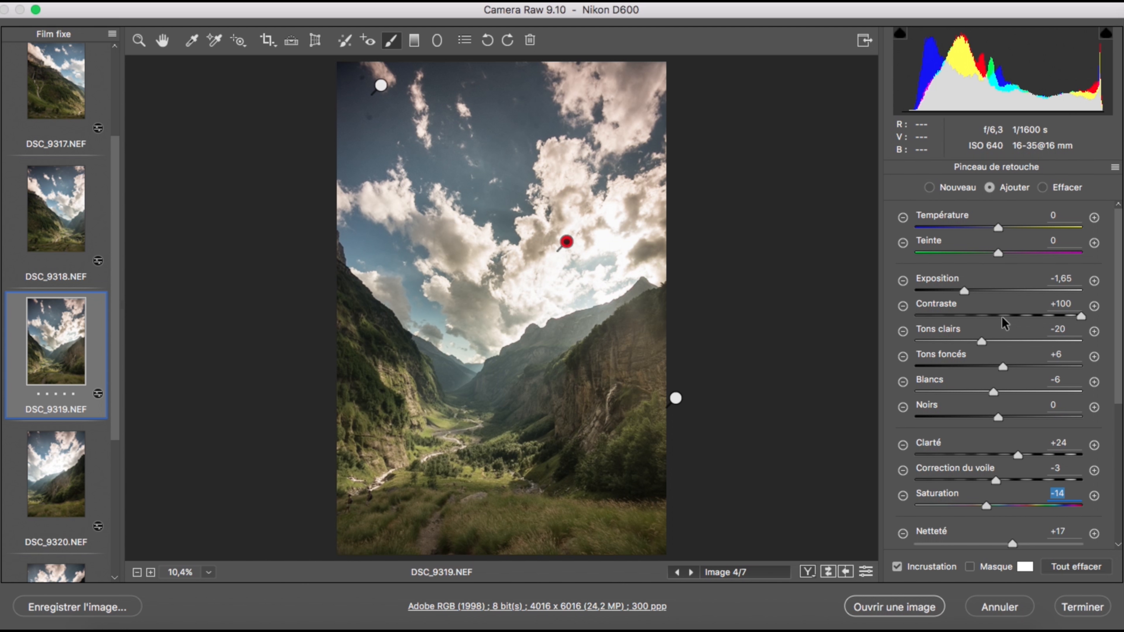
{"action": "left_click", "coordinate": [1017, 316]}
{"action": "left_click", "coordinate": [1003, 316]}
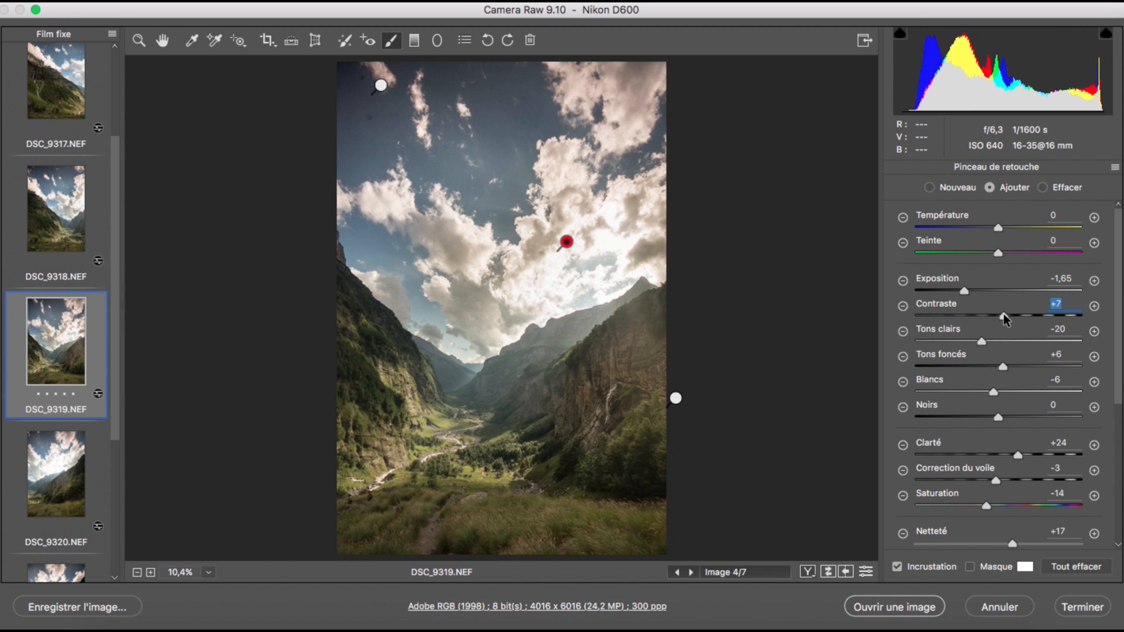
{"action": "left_click", "coordinate": [975, 291]}
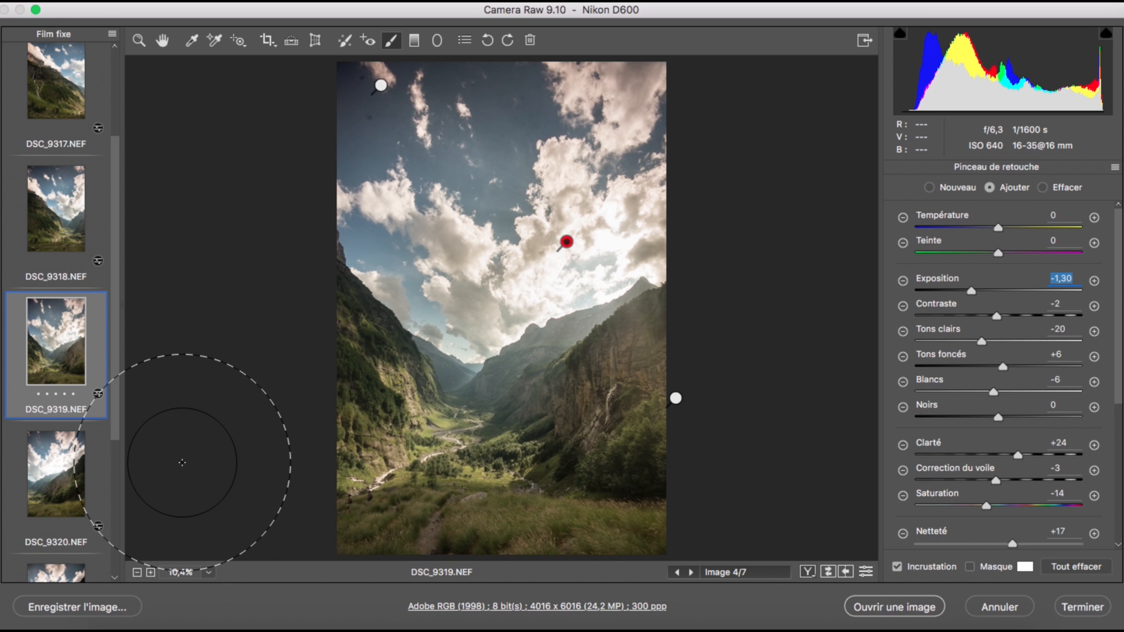
Step: Brush the -1.30 exposure adjustment over the bright clouds of DSC_9320, DSC_9321 and DSC_9322 individually
{"action": "left_click", "coordinate": [75, 221]}
{"action": "left_click", "coordinate": [71, 324]}
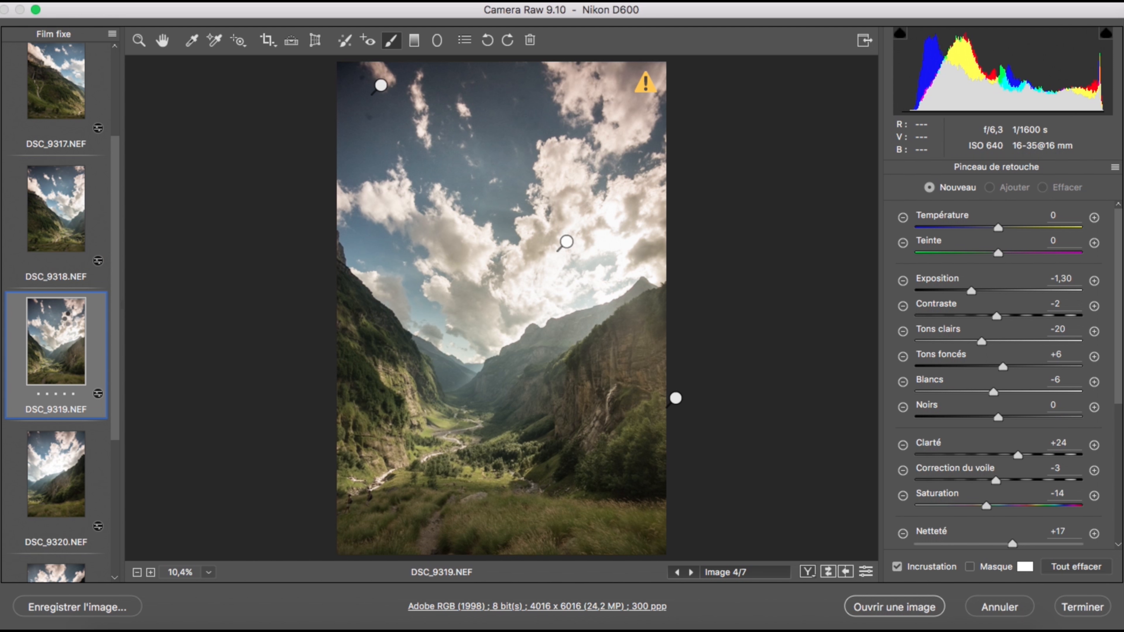
{"action": "left_click", "coordinate": [65, 442]}
{"action": "left_click", "coordinate": [376, 255]}
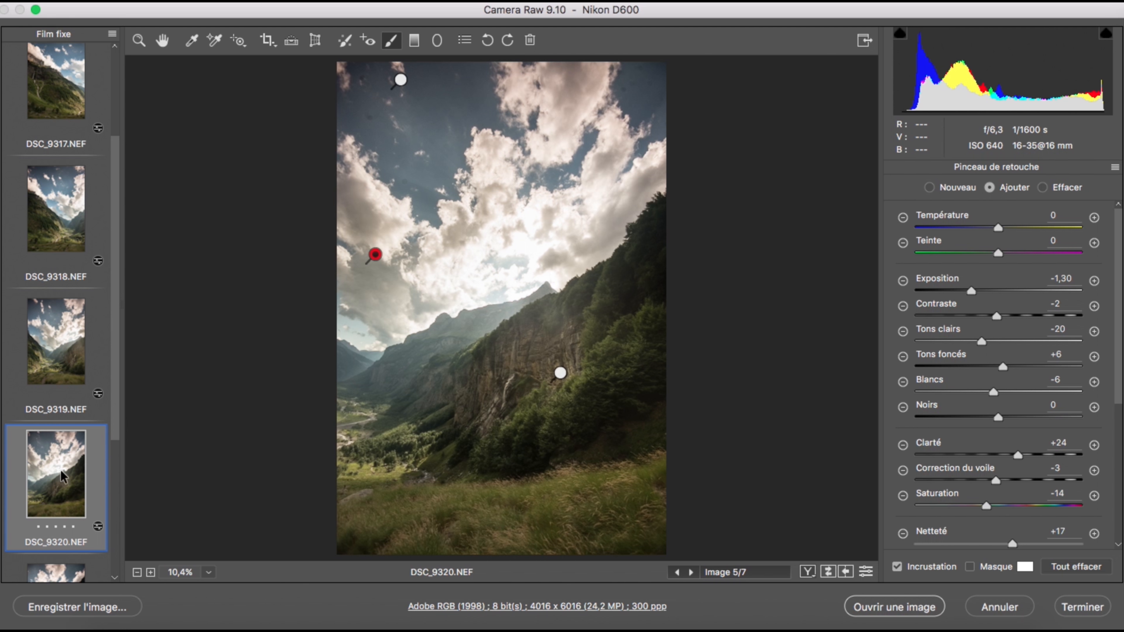
{"action": "scroll", "coordinate": [64, 498], "scroll_direction": "down", "scroll_amount": 3}
{"action": "scroll", "coordinate": [64, 498], "scroll_direction": "down", "scroll_amount": 2}
{"action": "left_click", "coordinate": [59, 423]}
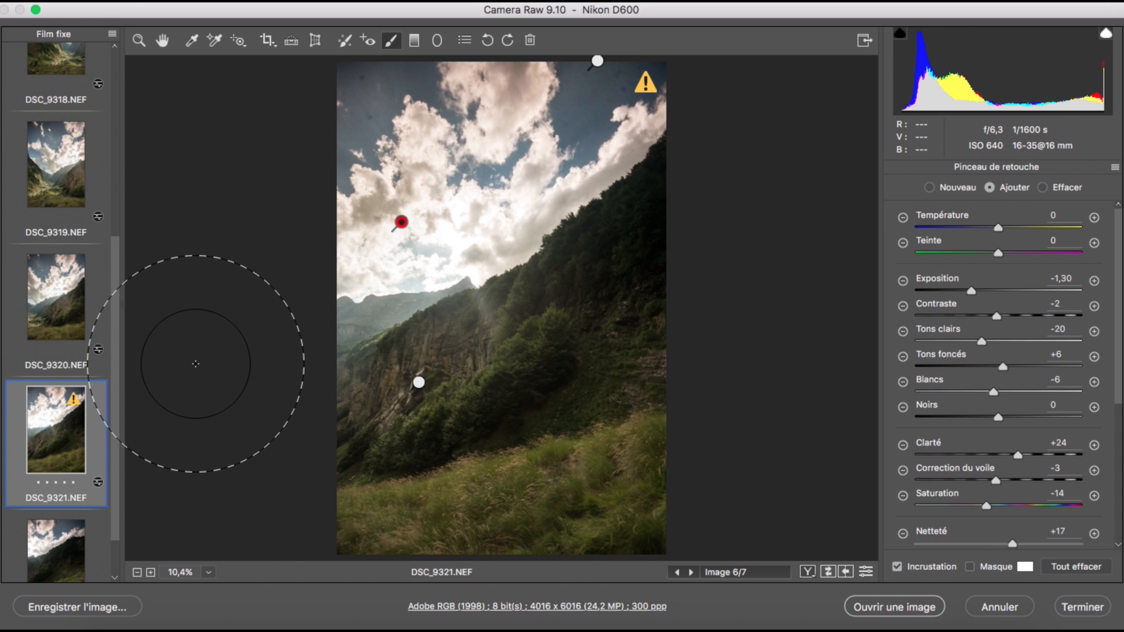
{"action": "left_click", "coordinate": [79, 543]}
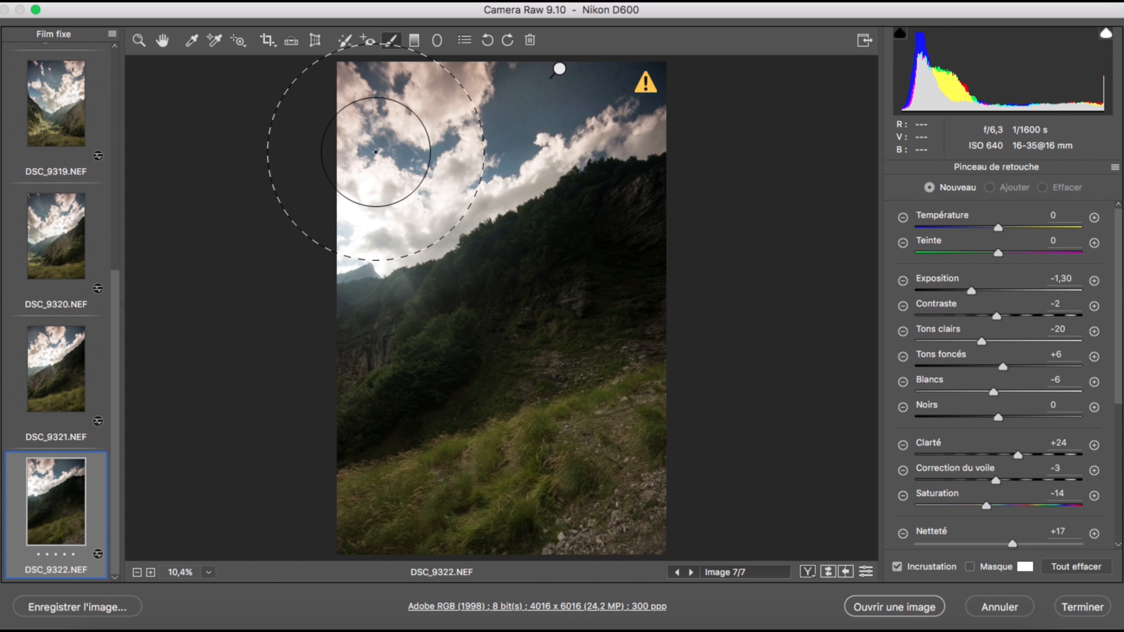
{"action": "left_click", "coordinate": [345, 184]}
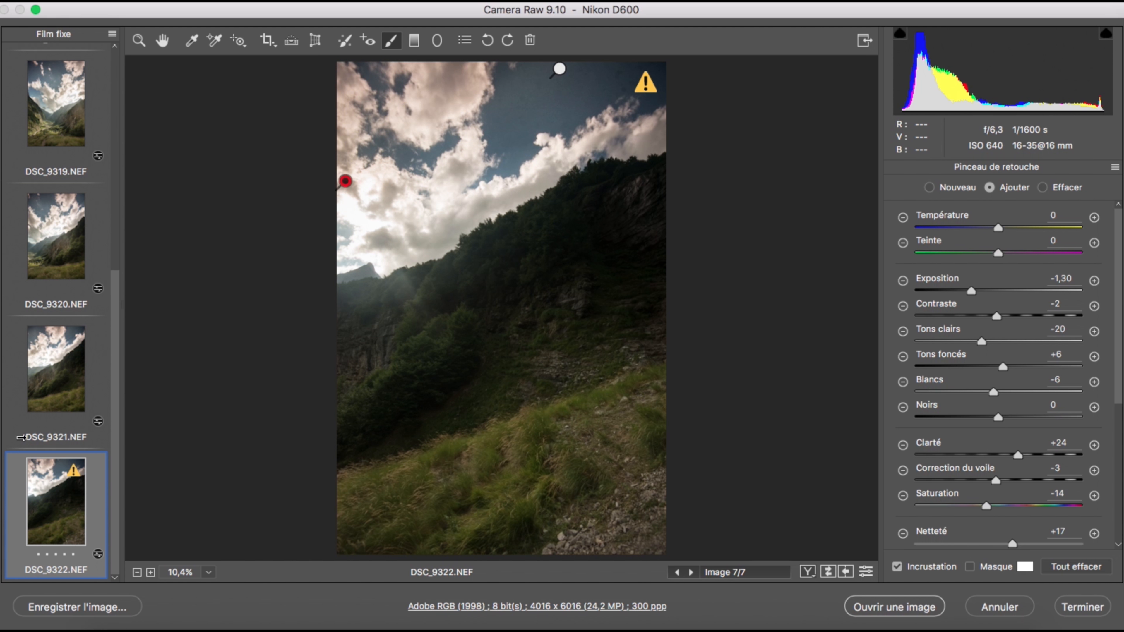
Step: Compare DSC_9318 with DSC_9319 and brush a new adjustment over the valley floor of DSC_9319
{"action": "scroll", "coordinate": [66, 422], "scroll_direction": "up", "scroll_amount": 5}
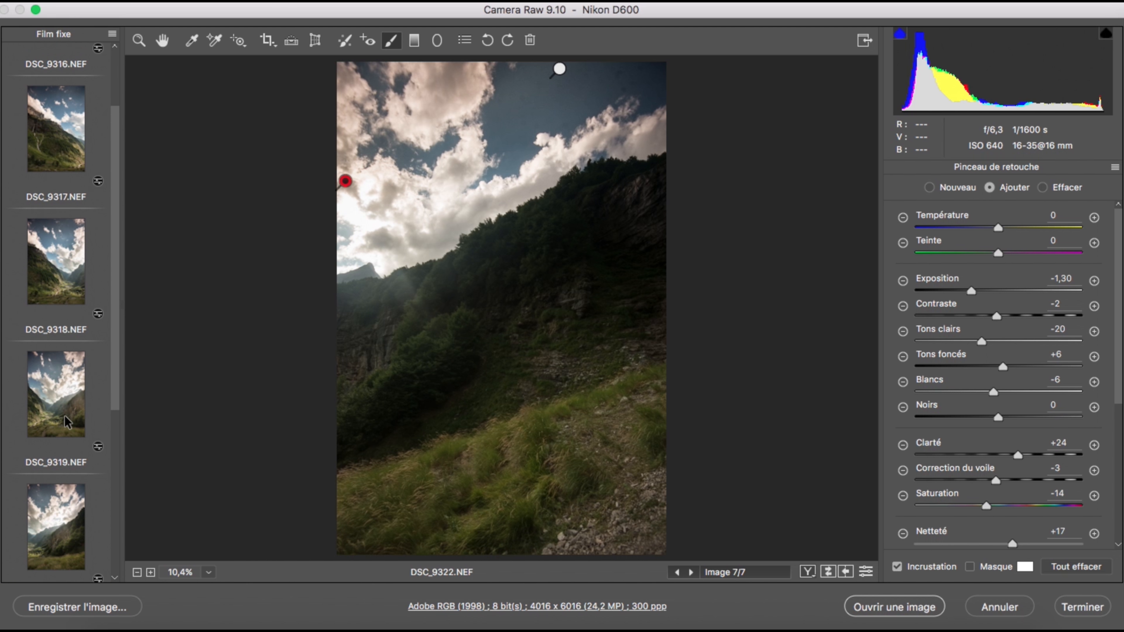
{"action": "left_click", "coordinate": [66, 422]}
{"action": "left_click", "coordinate": [61, 286]}
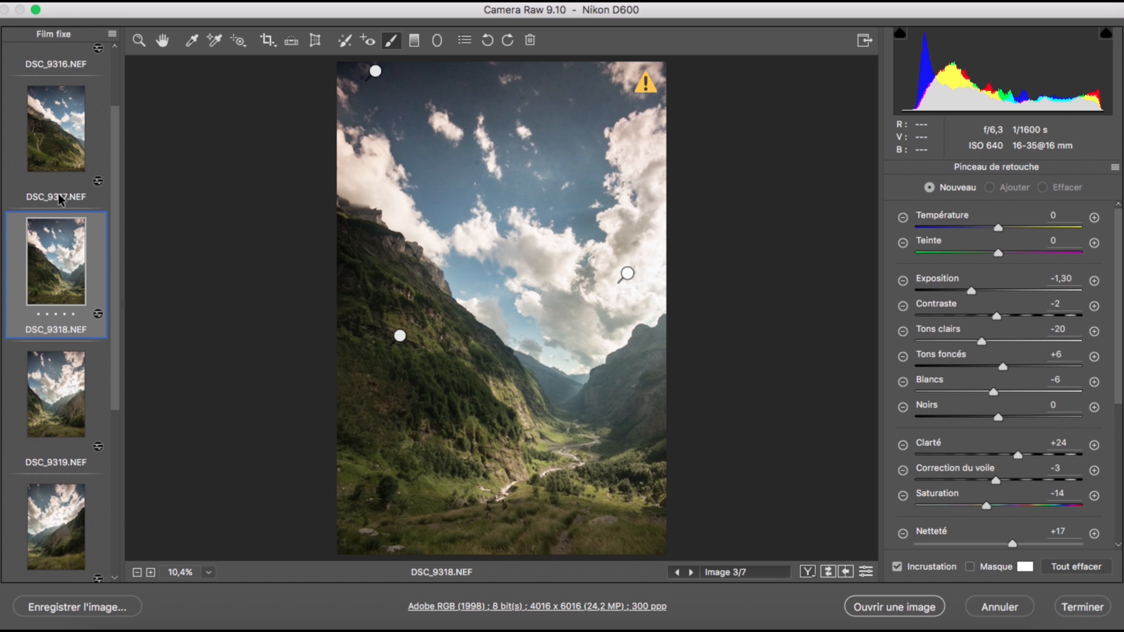
{"action": "left_click", "coordinate": [60, 388]}
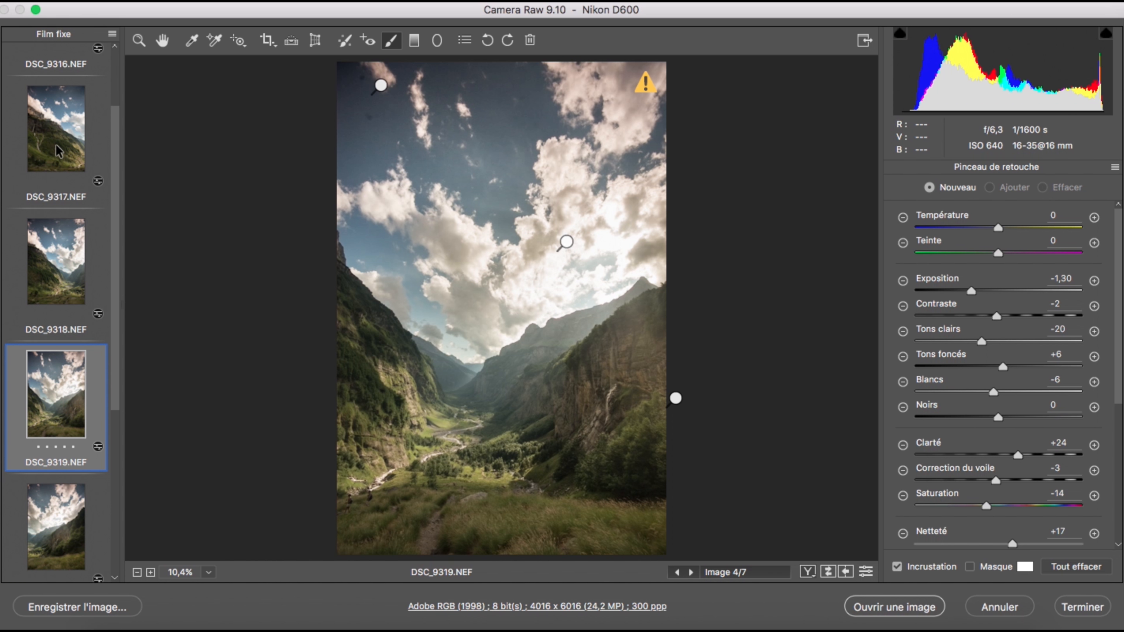
{"action": "left_click", "coordinate": [53, 243]}
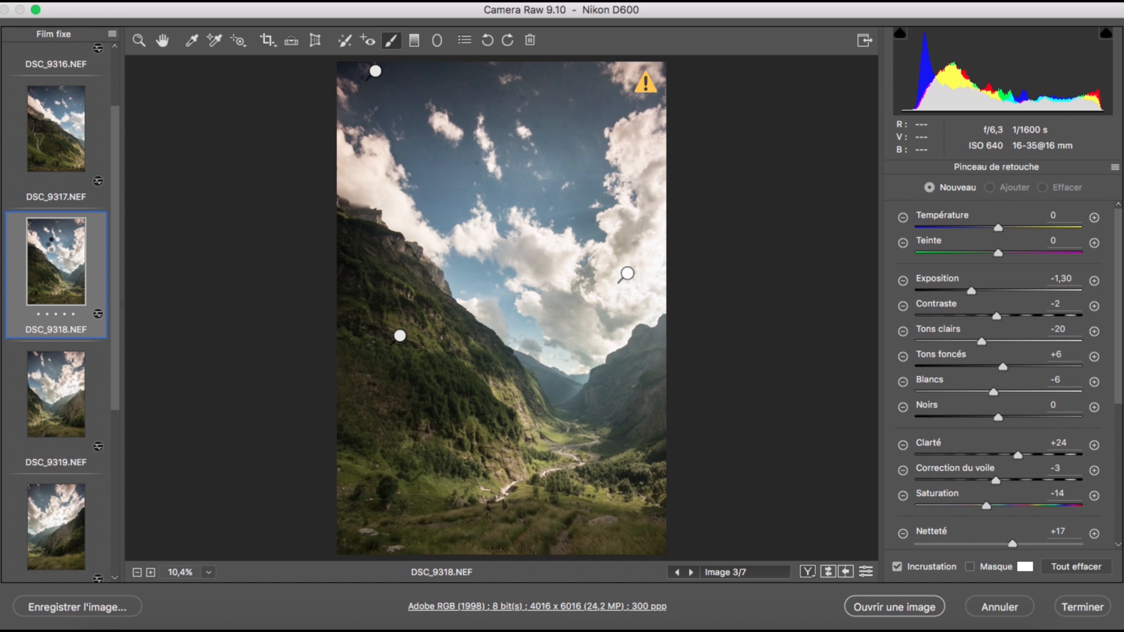
{"action": "left_click", "coordinate": [53, 381]}
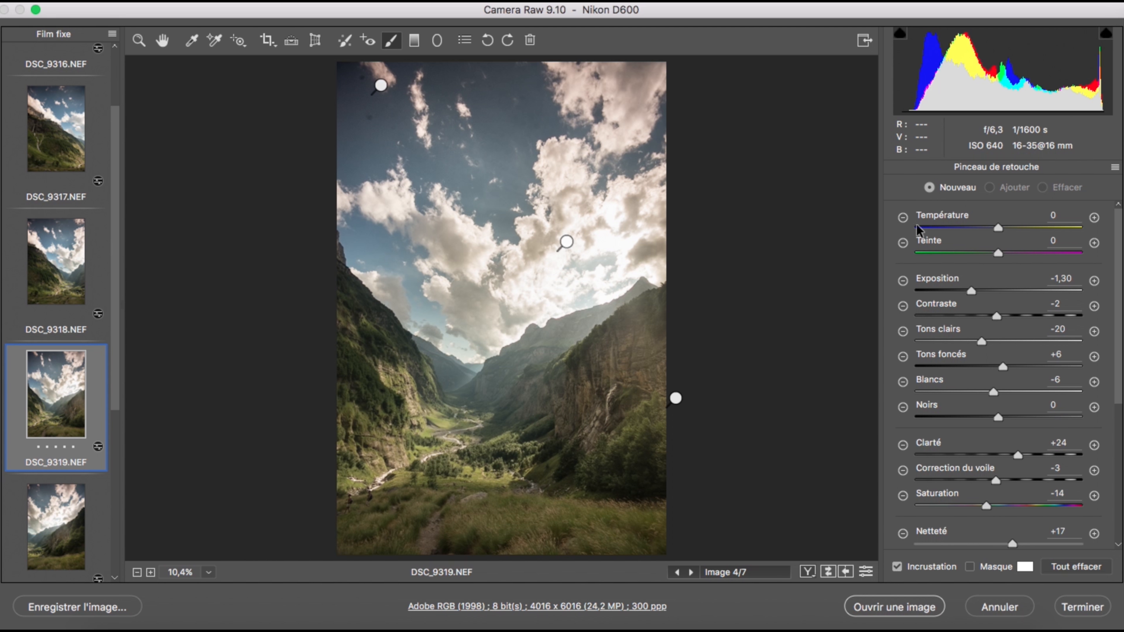
{"action": "left_click", "coordinate": [521, 432]}
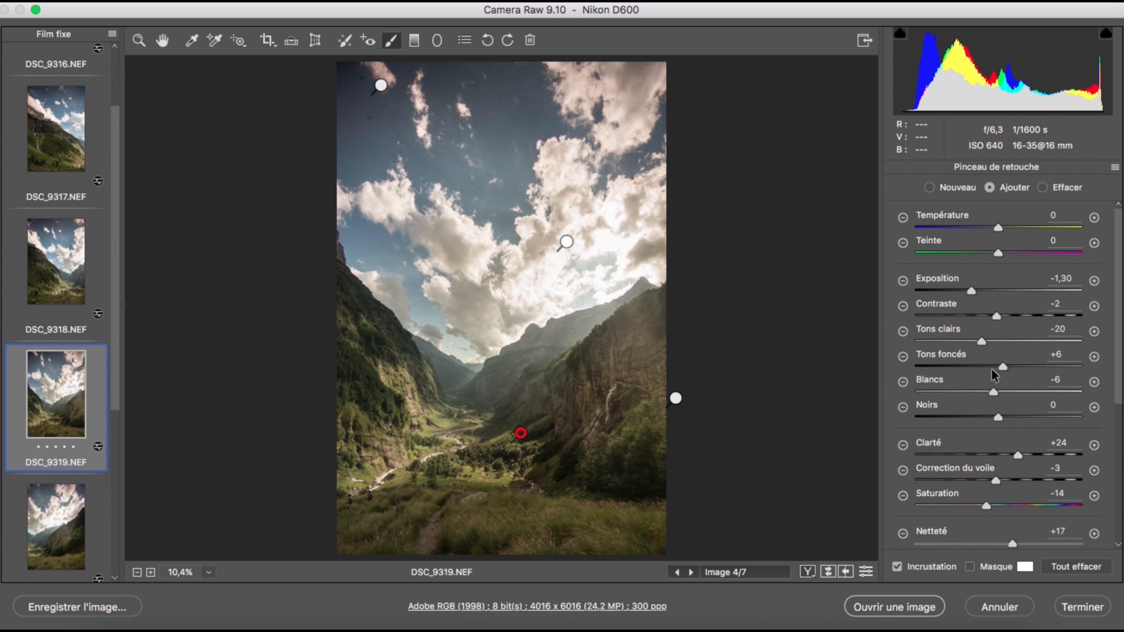
Step: Set the valley adjustment of DSC_9319 to exposure -0.45, clarity +6, saturation +43, sharpness +22, tint -10 and temperature -40
{"action": "left_click_drag", "start_coordinate": [982, 292], "coordinate": [989, 291]}
{"action": "left_click", "coordinate": [1004, 456]}
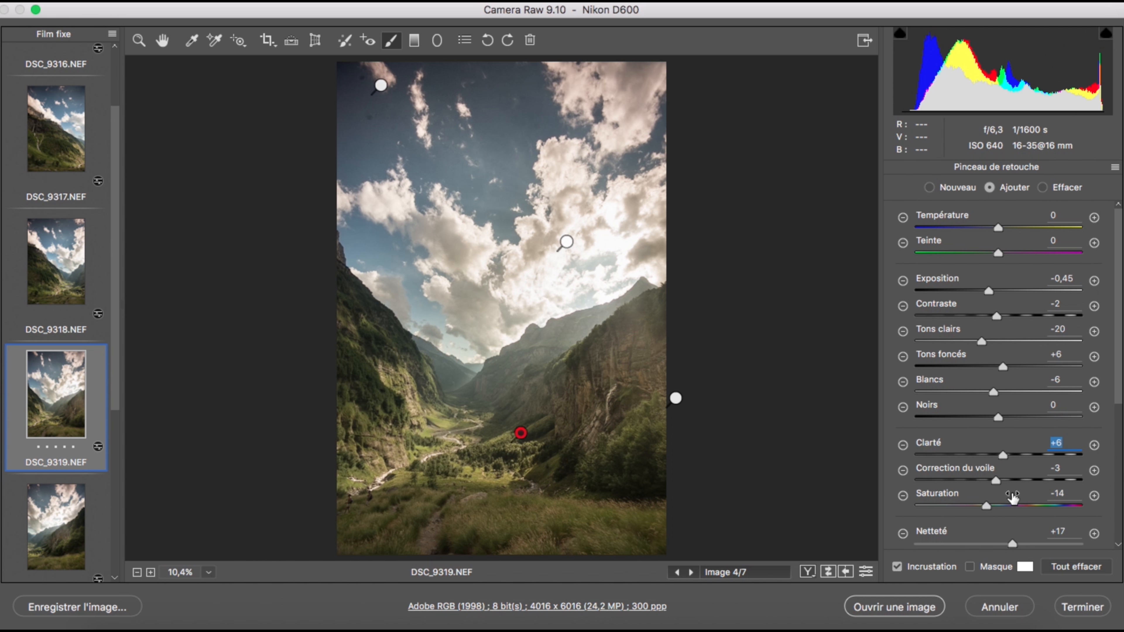
{"action": "mouse_move", "coordinate": [1017, 507]}
{"action": "left_mouse_down"}
{"action": "mouse_move", "coordinate": [1034, 508]}
{"action": "mouse_move", "coordinate": [1019, 543]}
{"action": "left_mouse_up"}
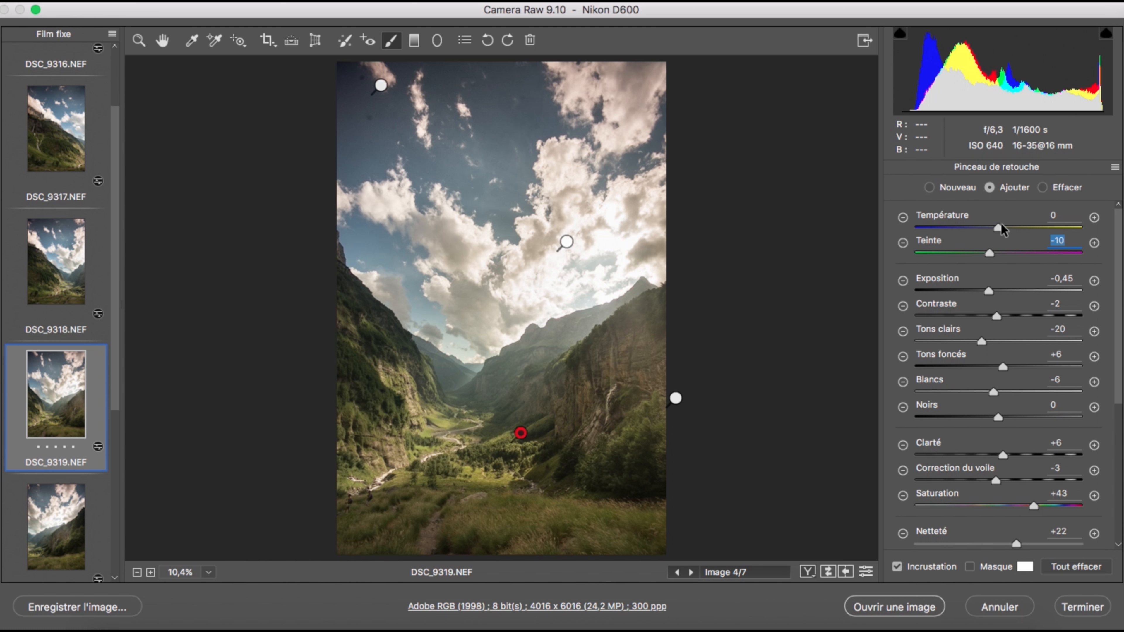
{"action": "left_click_drag", "start_coordinate": [1000, 225], "coordinate": [966, 229]}
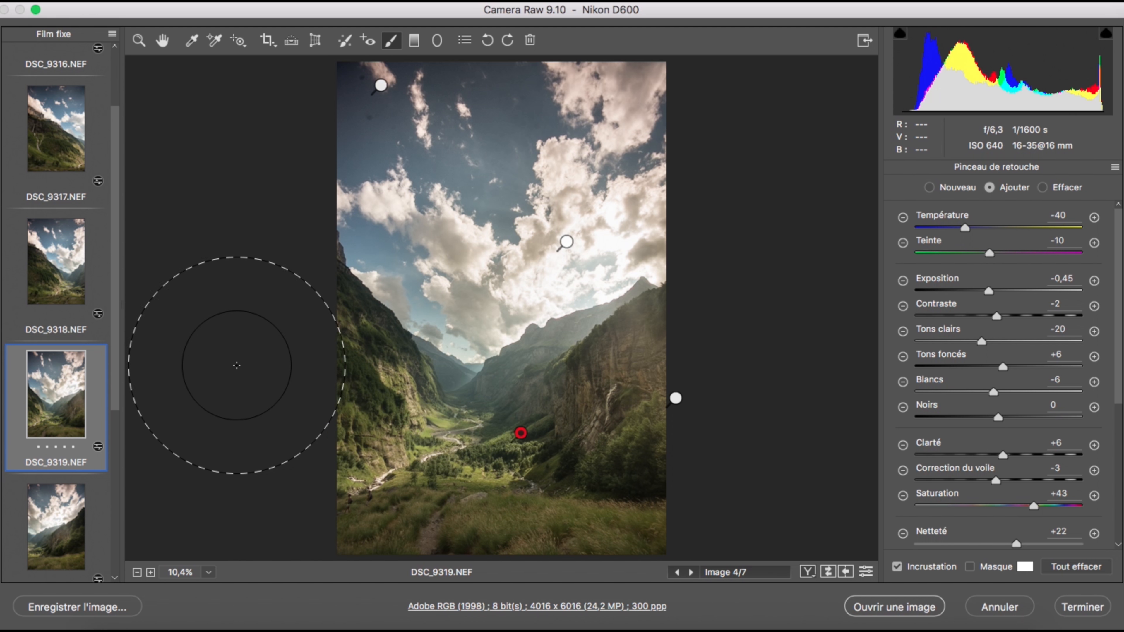
Step: Brush the same valley adjustment over the valley floor of DSC_9318
{"action": "left_click", "coordinate": [44, 300]}
{"action": "left_click", "coordinate": [573, 445]}
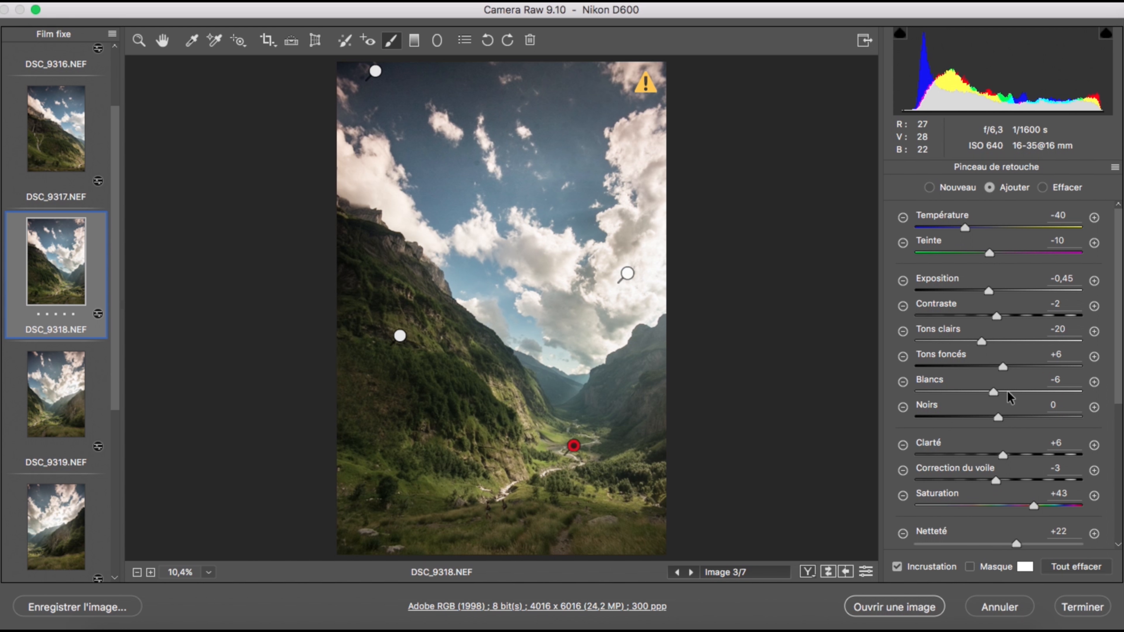
Step: Set the valley adjustment's exposure on DSC_9318 to +0.15 and compare the photo with the others in the series
{"action": "left_click_drag", "start_coordinate": [989, 291], "coordinate": [1001, 291]}
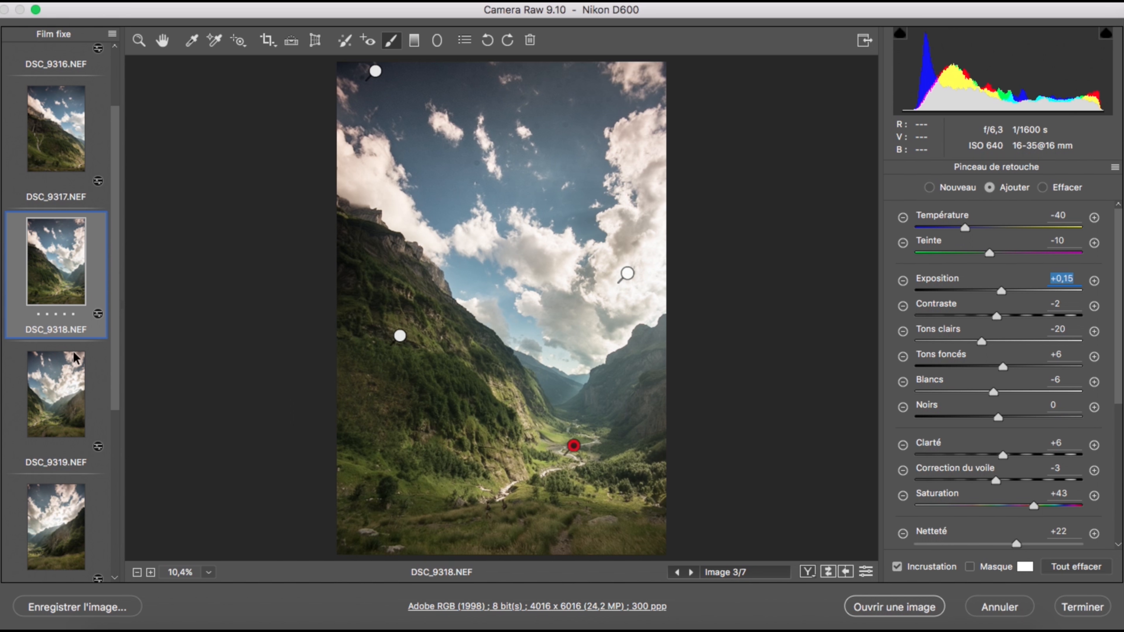
{"action": "key", "text": "Down"}
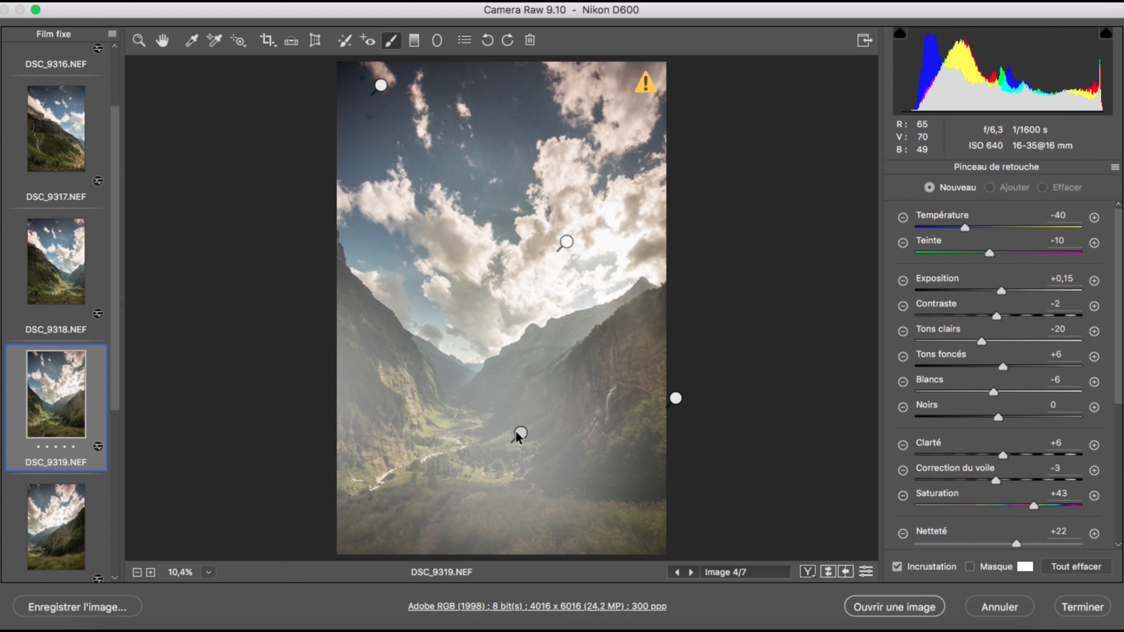
{"action": "left_click", "coordinate": [78, 527]}
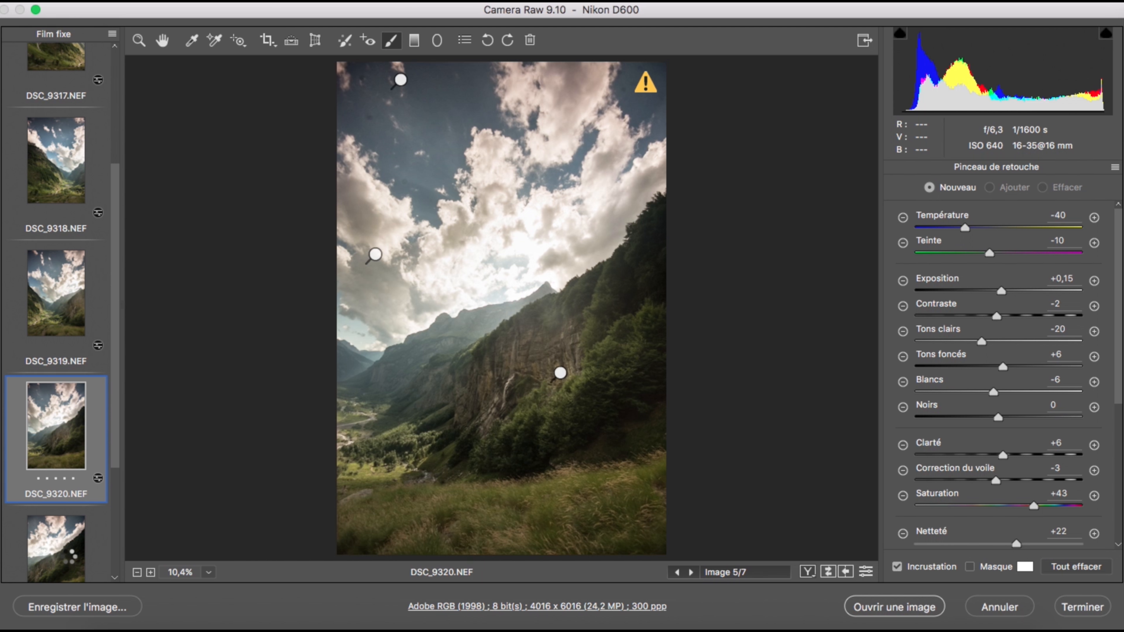
{"action": "left_click", "coordinate": [70, 555]}
{"action": "left_click", "coordinate": [44, 241]}
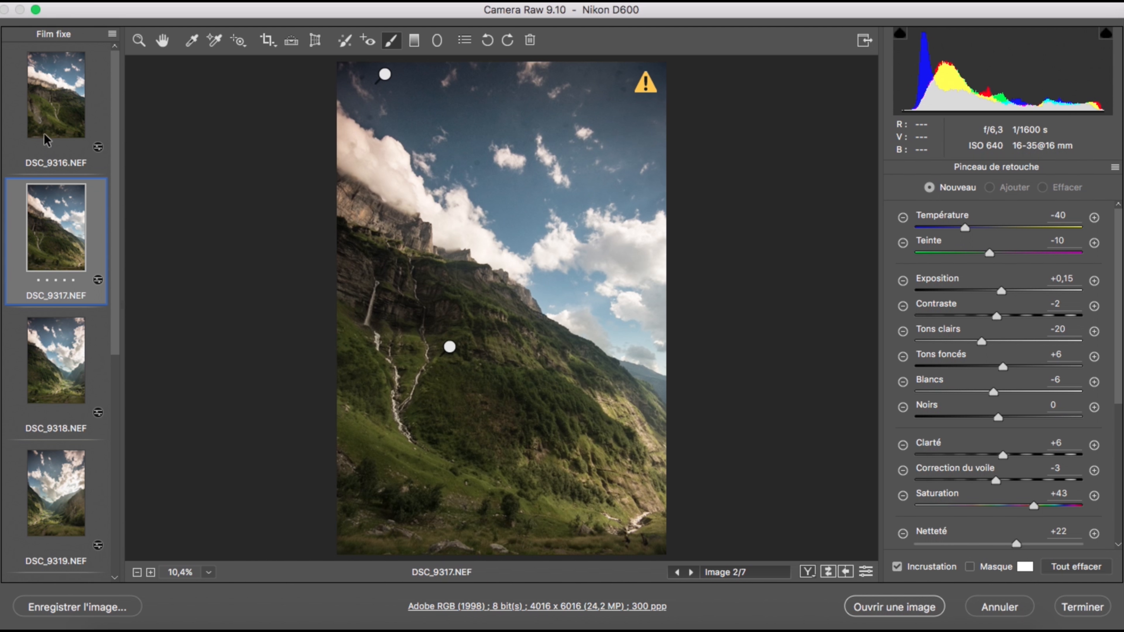
Step: Brush the +0.15 exposure adjustment along the left edge of DSC_9316 and compare the photo with DSC_9317
{"action": "left_click", "coordinate": [53, 120]}
{"action": "left_click", "coordinate": [320, 366]}
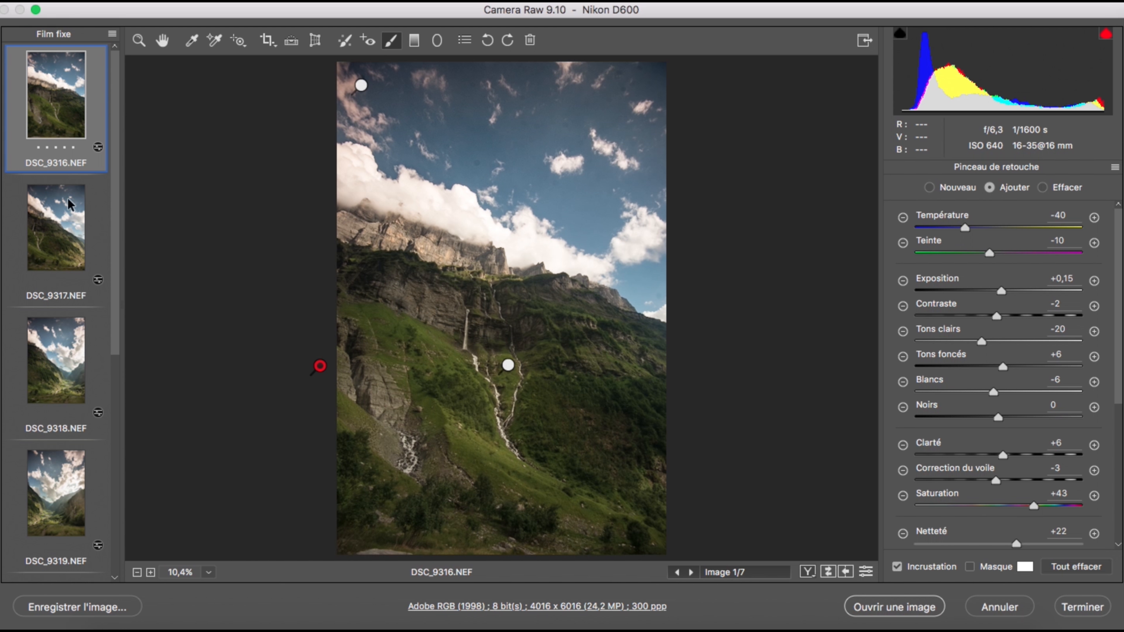
{"action": "left_click", "coordinate": [67, 207]}
{"action": "key", "text": "Up"}
{"action": "key", "text": "Down"}
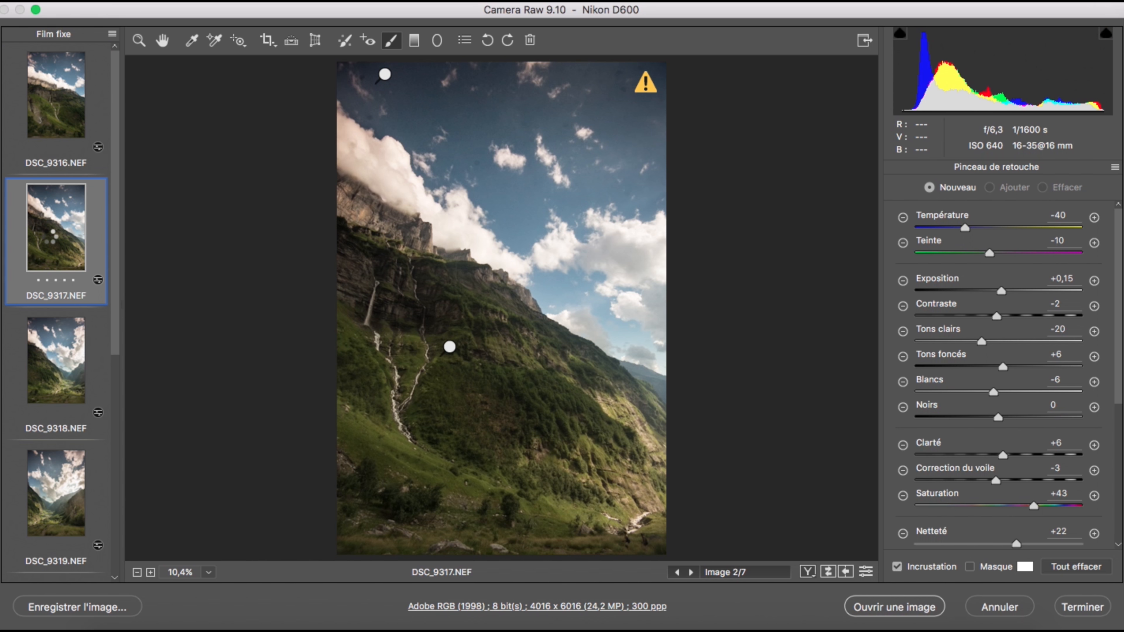
Step: Raise the brush shadows to +40 and paint a new adjustment over the mountainside of DSC_9317
{"action": "left_click", "coordinate": [1031, 372]}
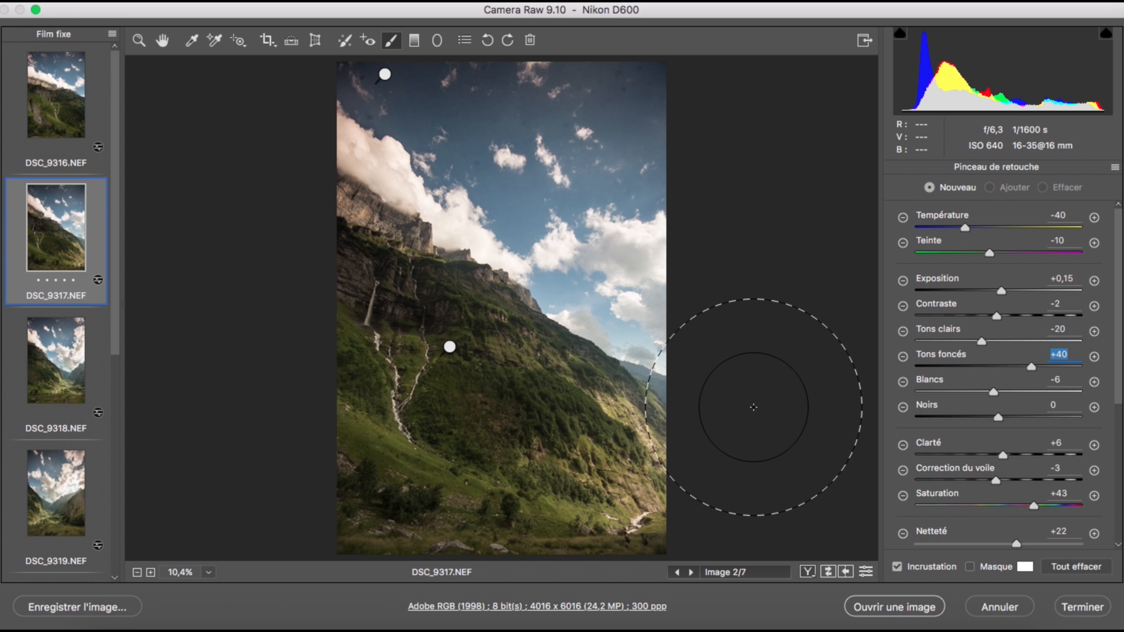
{"action": "left_click", "coordinate": [548, 391]}
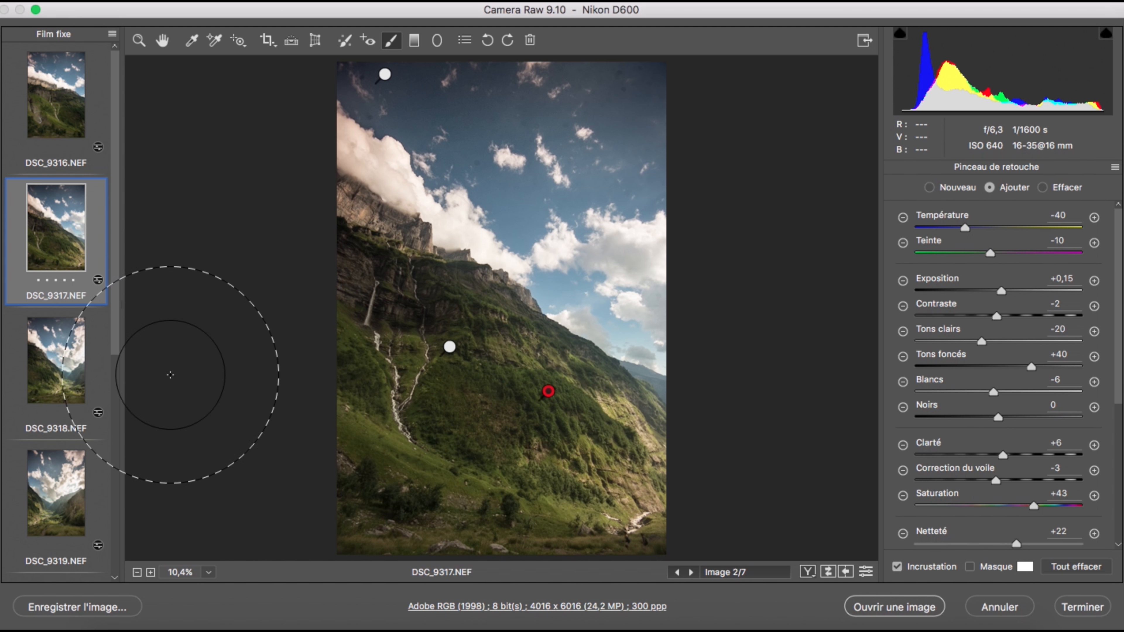
{"action": "left_click", "coordinate": [52, 107]}
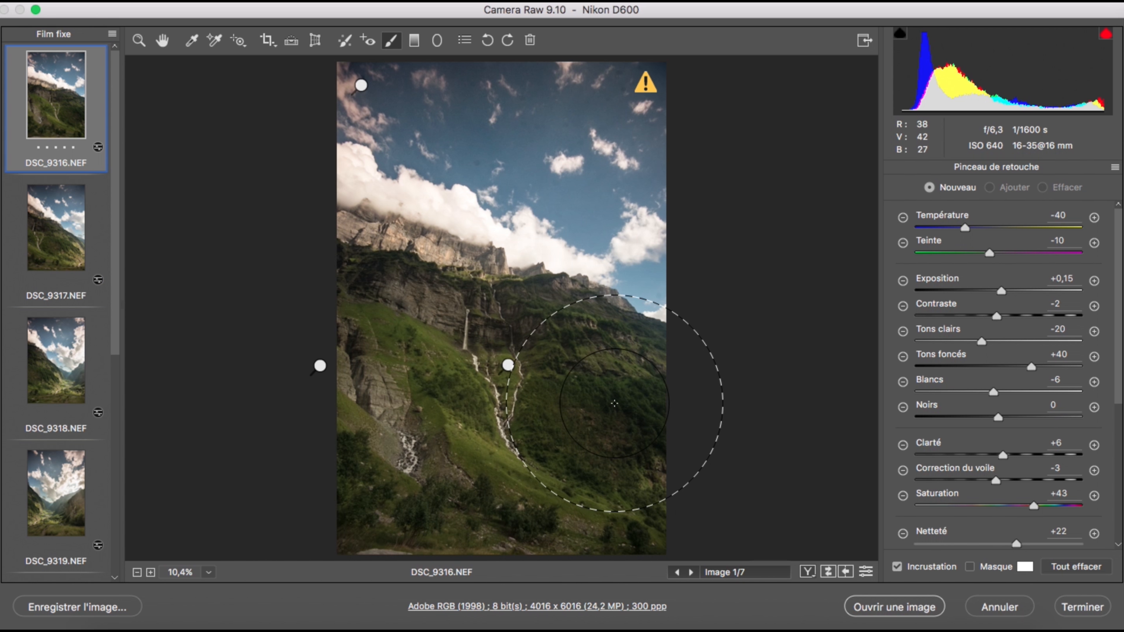
Step: Brush the +40 shadows adjustment over the dark slopes and grass of DSC_9318, DSC_9319 and DSC_9321 individually
{"action": "left_click", "coordinate": [56, 360]}
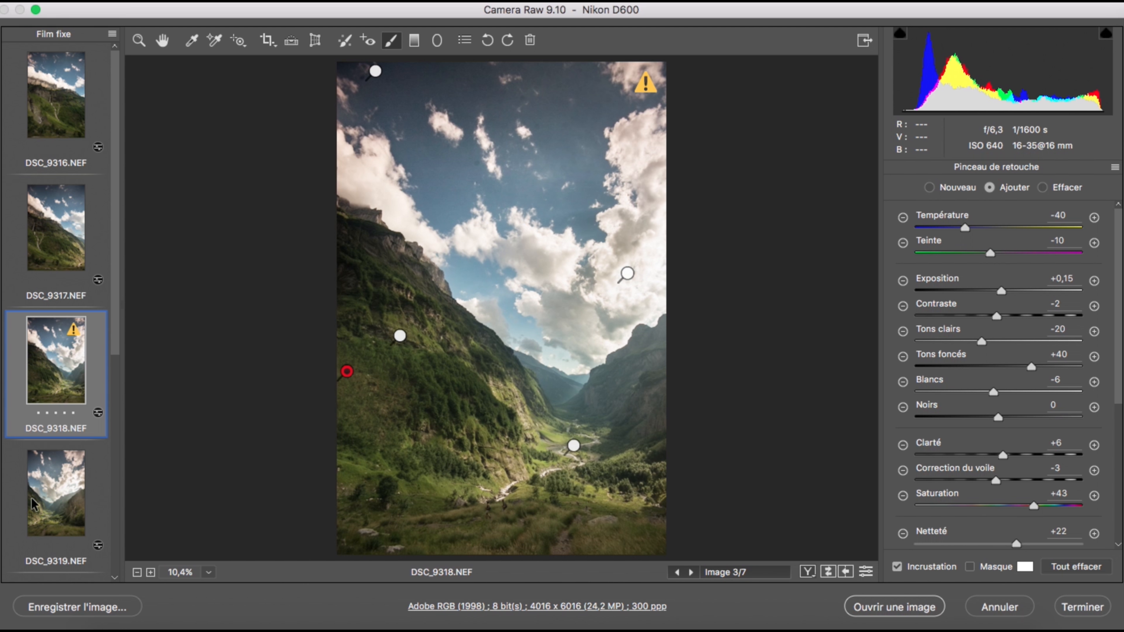
{"action": "left_click", "coordinate": [53, 505]}
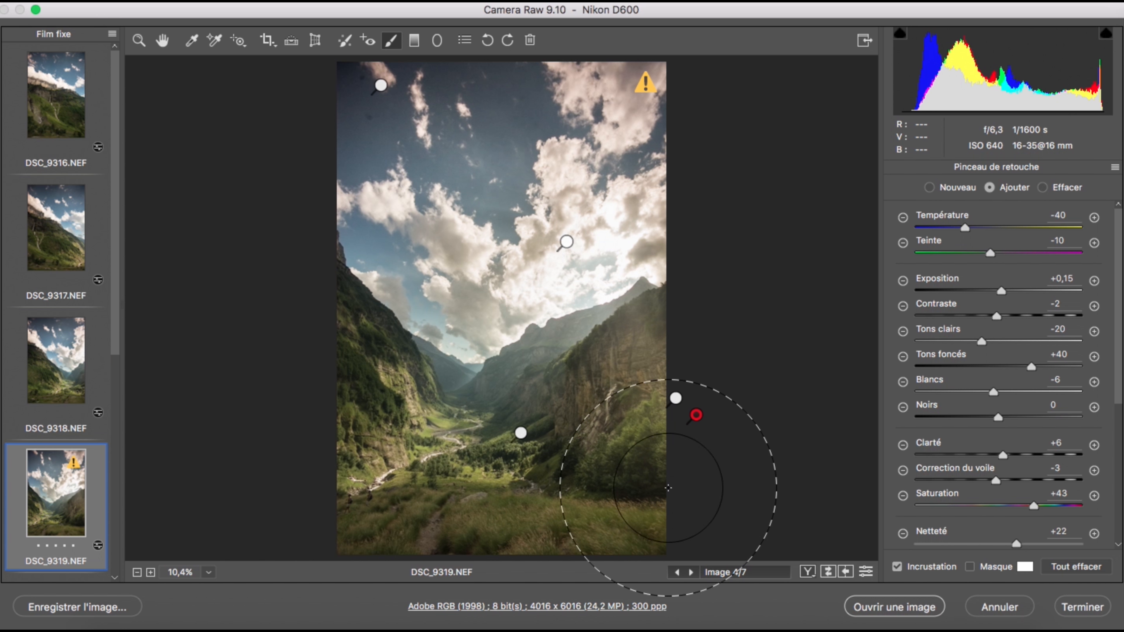
{"action": "scroll", "coordinate": [66, 509], "scroll_direction": "down", "scroll_amount": 3}
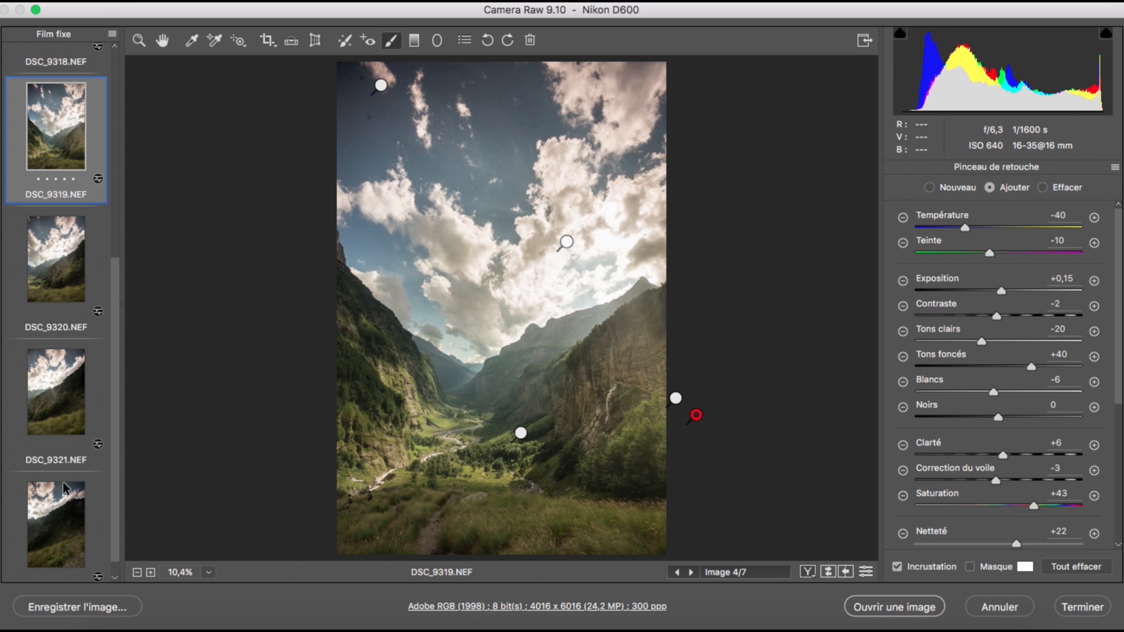
{"action": "left_click", "coordinate": [65, 416]}
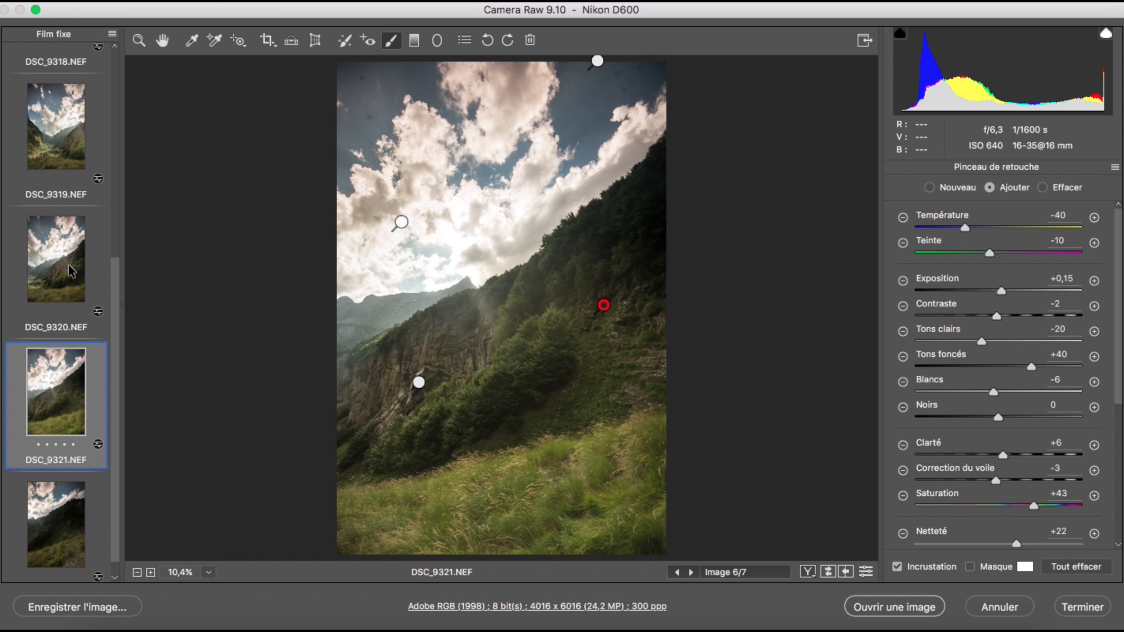
Step: Set the brush to exposure -0.90 and contrast +25, and paint it over the foreground grass of DSC_9320
{"action": "left_click", "coordinate": [71, 286]}
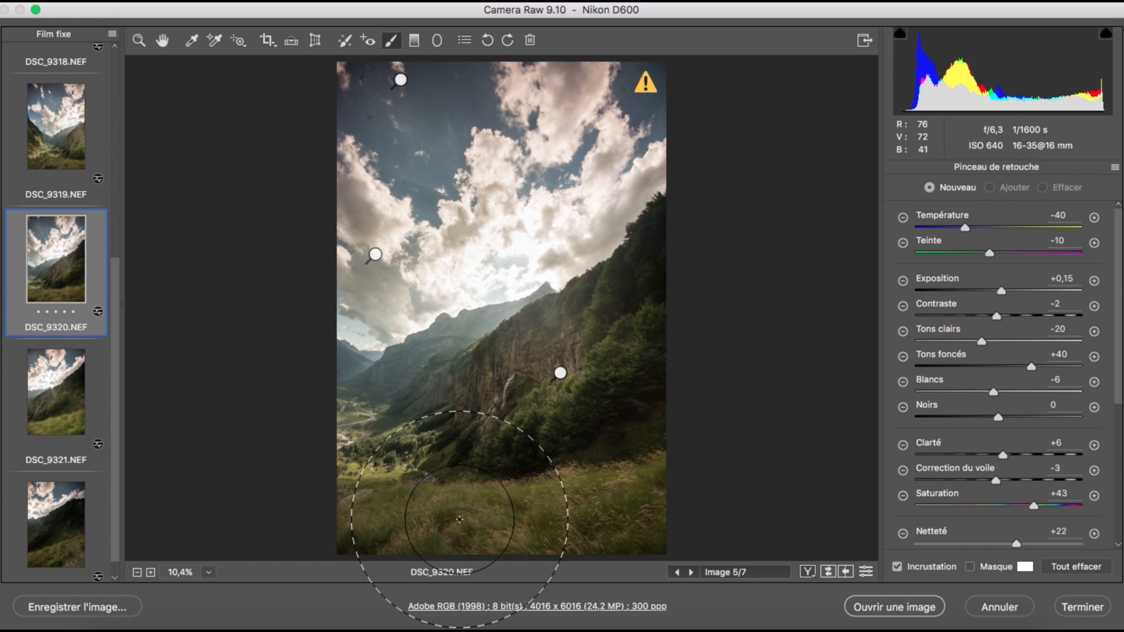
{"action": "left_click", "coordinate": [61, 405]}
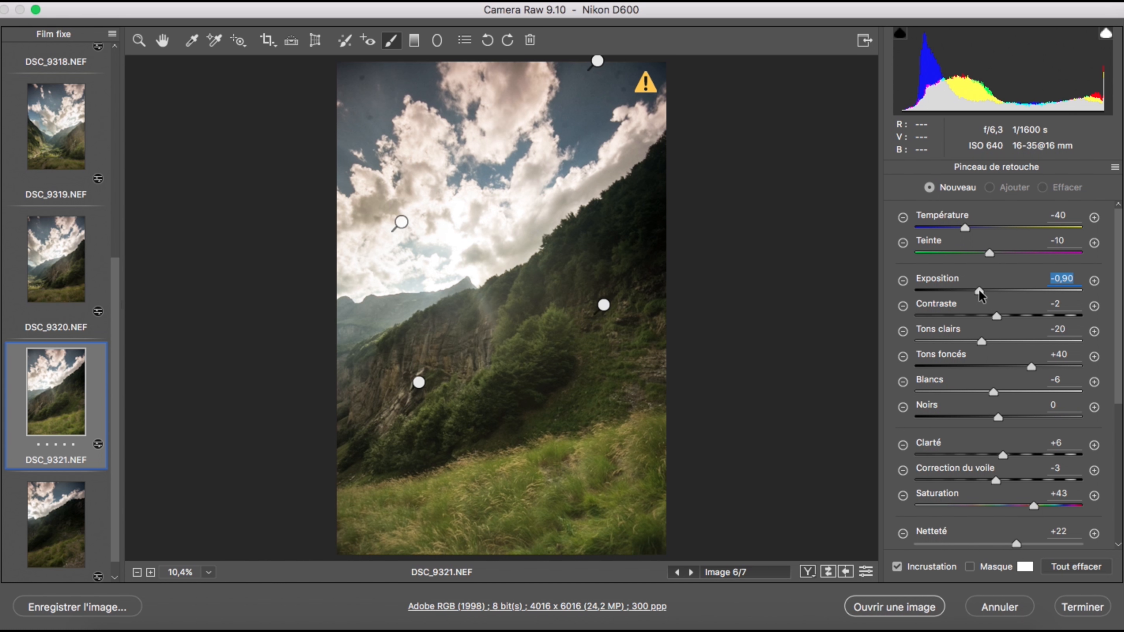
{"action": "left_click", "coordinate": [1013, 314]}
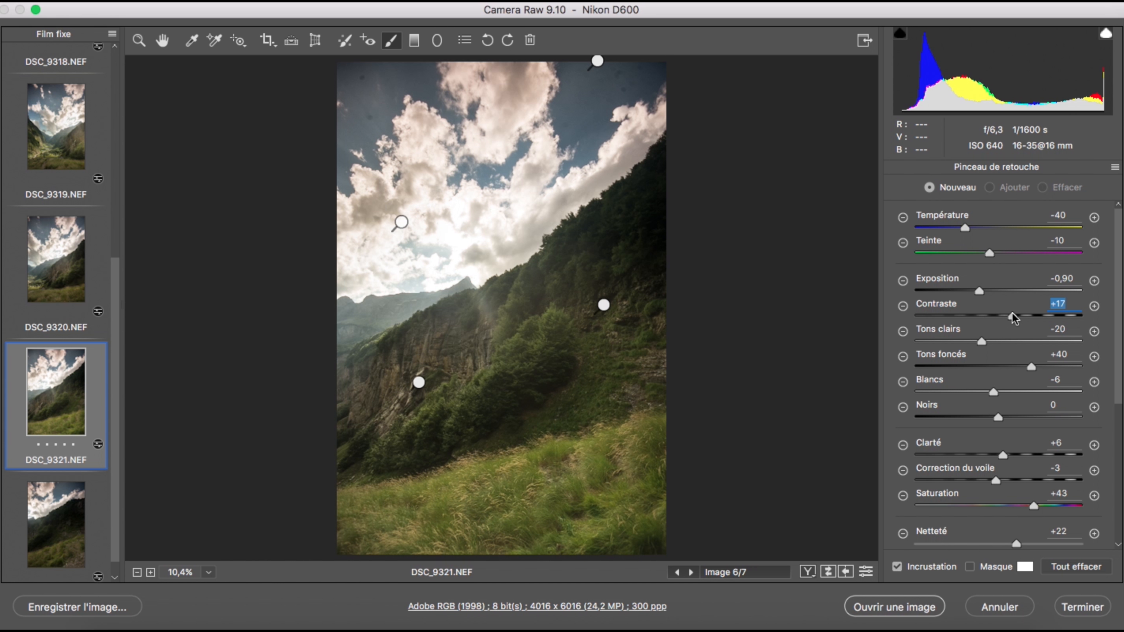
{"action": "left_click_drag", "start_coordinate": [1018, 316], "coordinate": [1019, 316]}
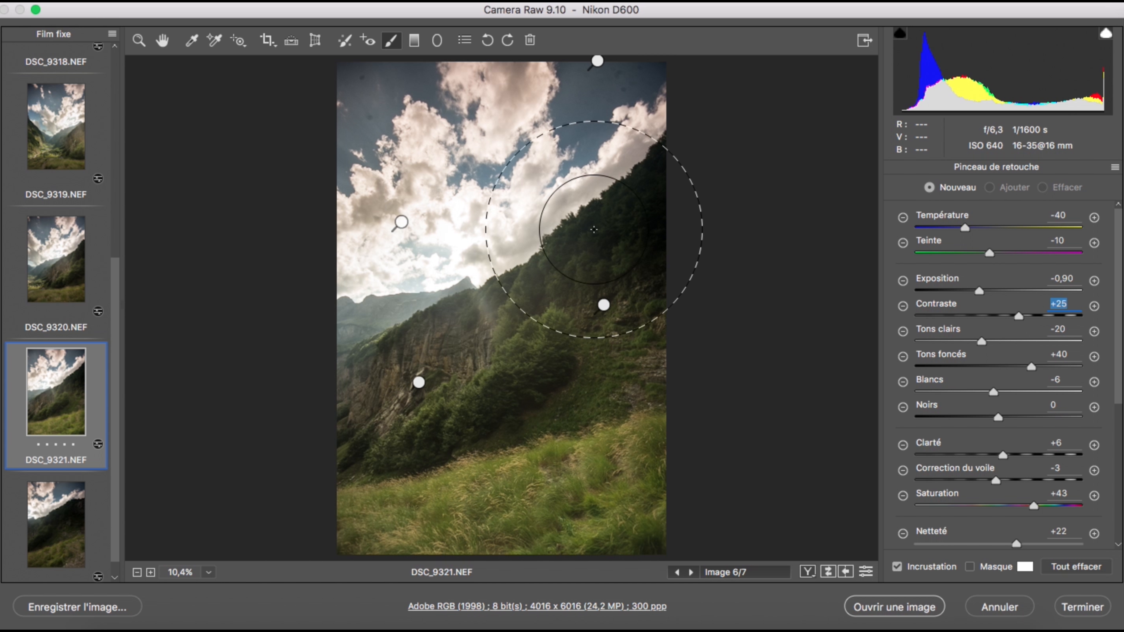
{"action": "left_click", "coordinate": [58, 268]}
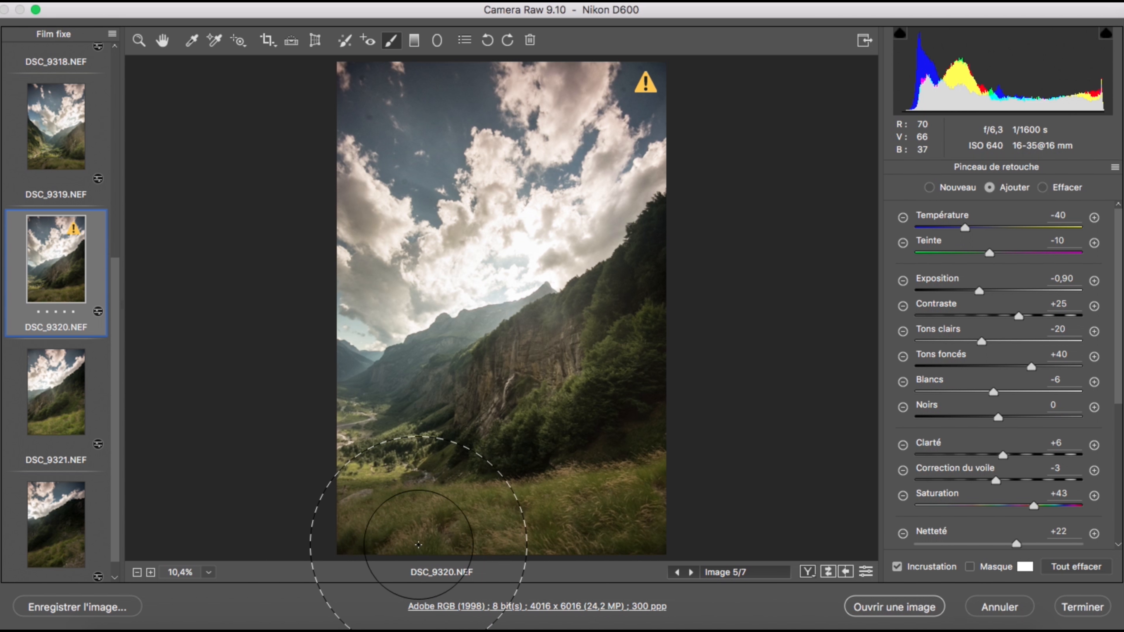
{"action": "left_click", "coordinate": [58, 400]}
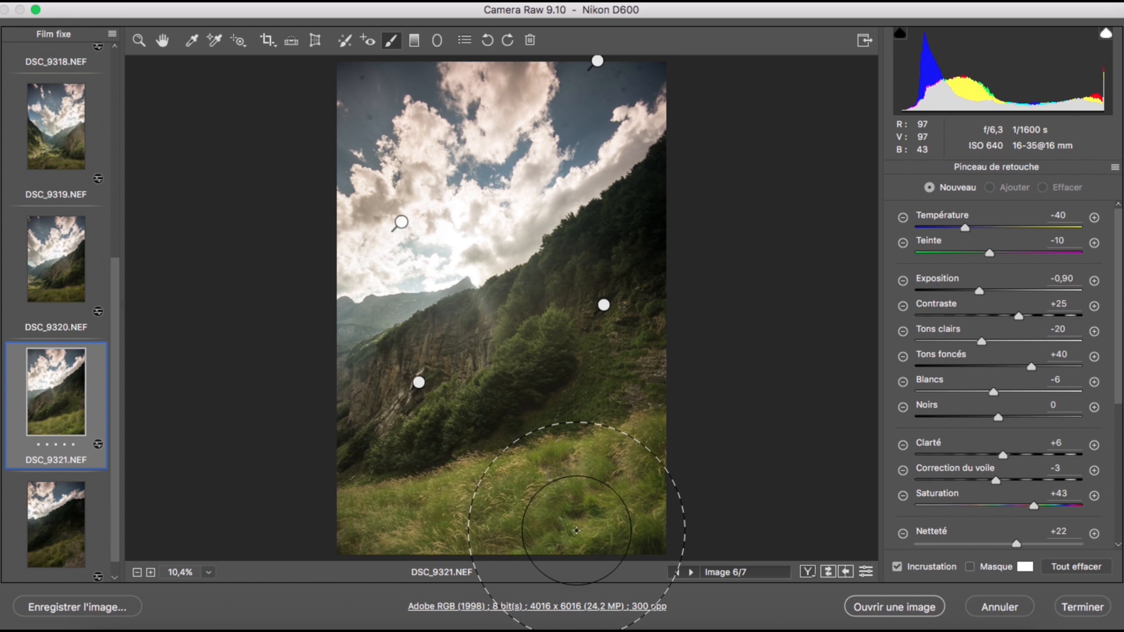
Step: Brush a new adjustment over the foreground grass of DSC_9322 and set its exposure to +0.05
{"action": "left_click", "coordinate": [35, 510]}
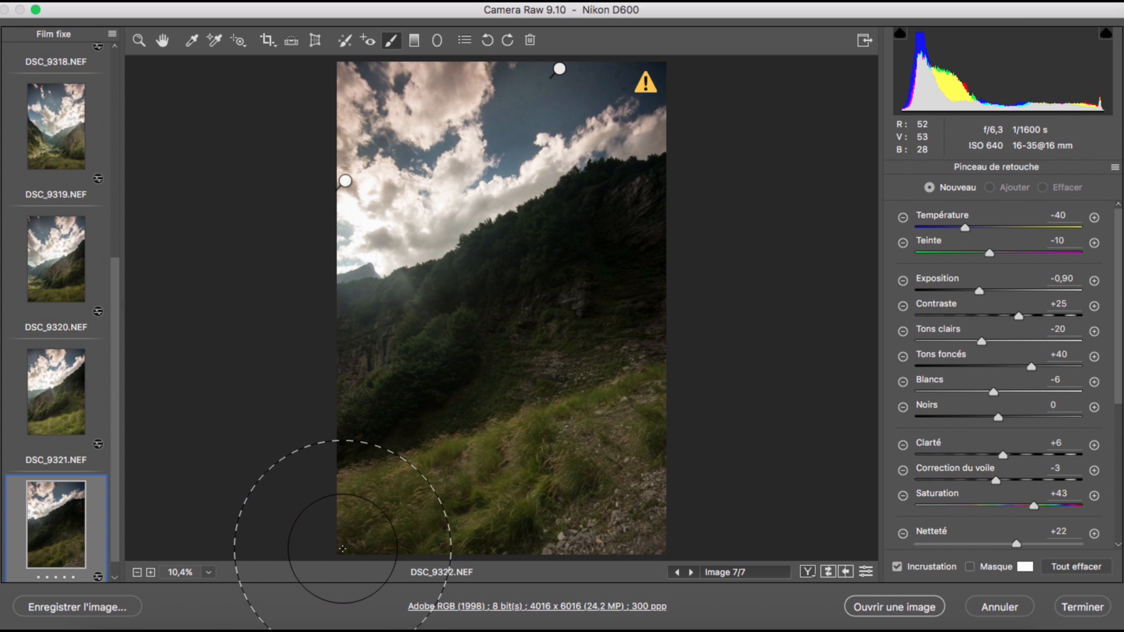
{"action": "left_click", "coordinate": [354, 539]}
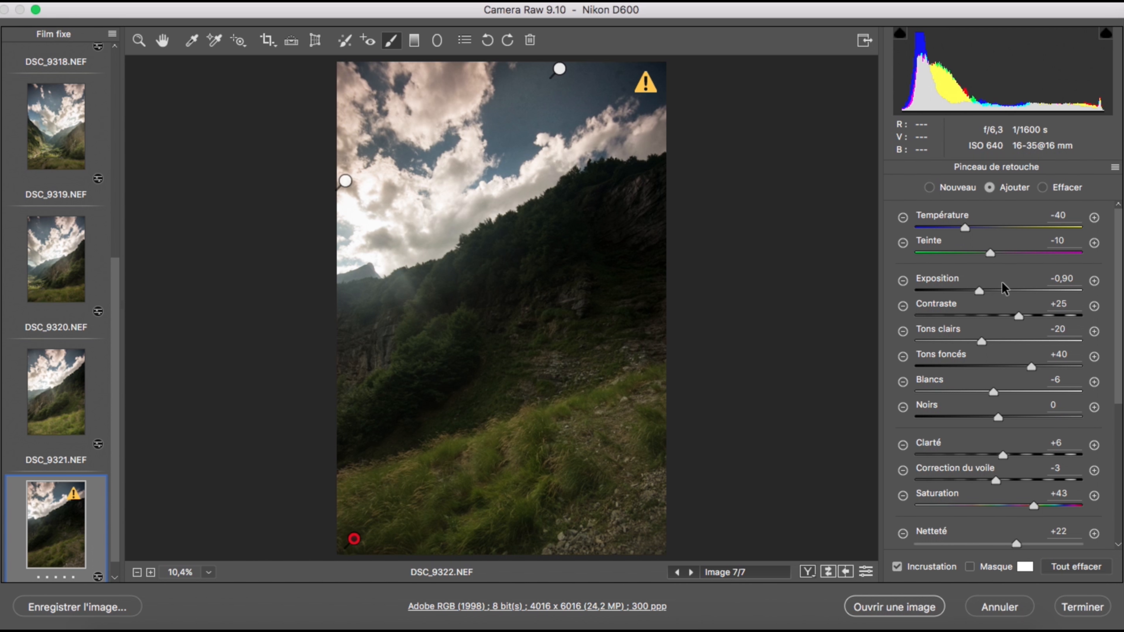
{"action": "left_click", "coordinate": [1008, 291]}
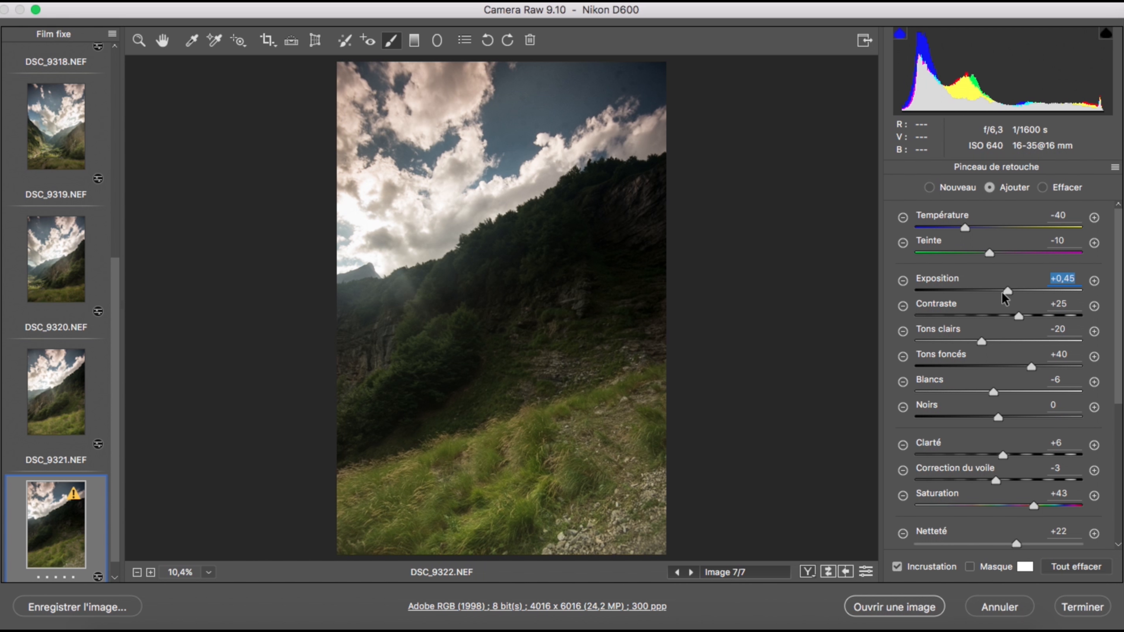
{"action": "left_click_drag", "start_coordinate": [1005, 297], "coordinate": [996, 297]}
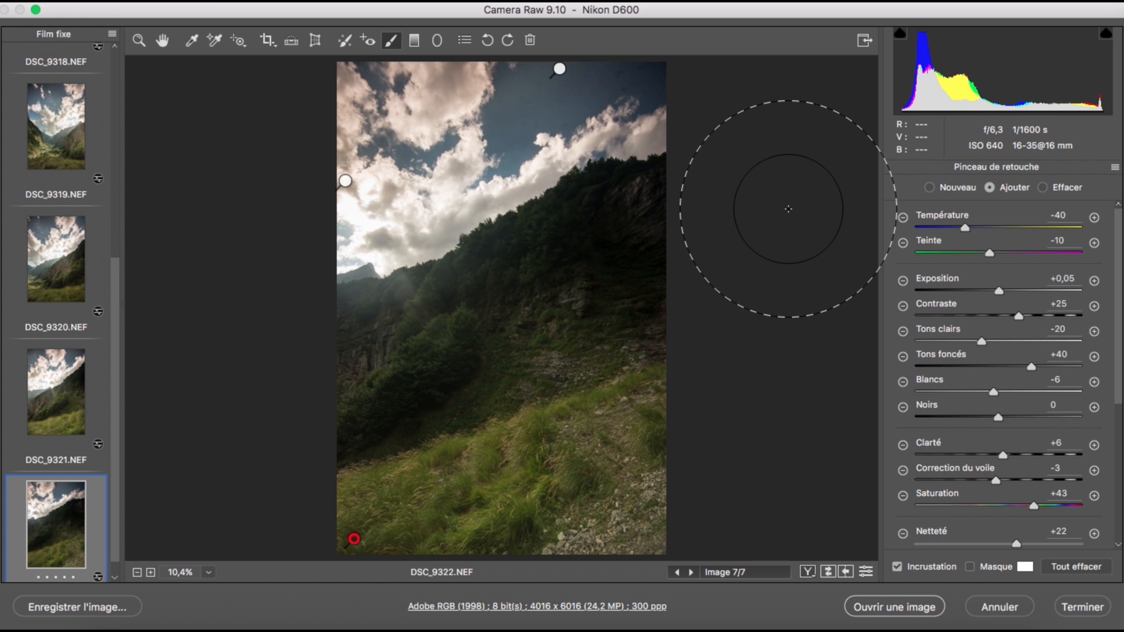
Step: Select DSC_9319 and reset the new brush adjustment's exposure, contrast, highlights, tint and temperature to 0
{"action": "left_click", "coordinate": [56, 126]}
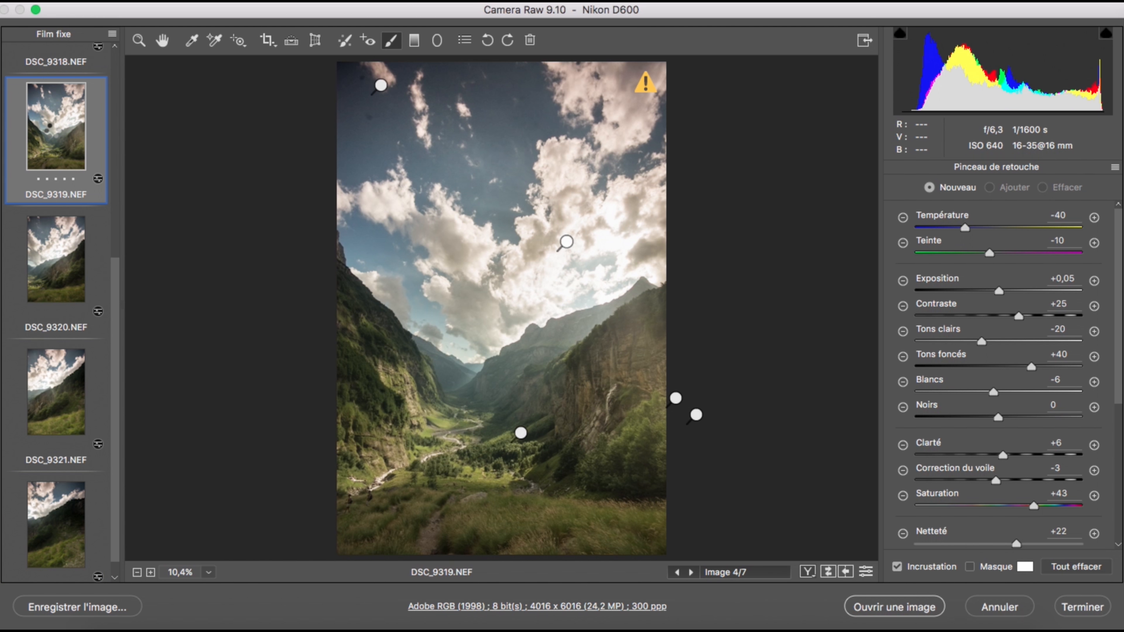
{"action": "left_click", "coordinate": [145, 44]}
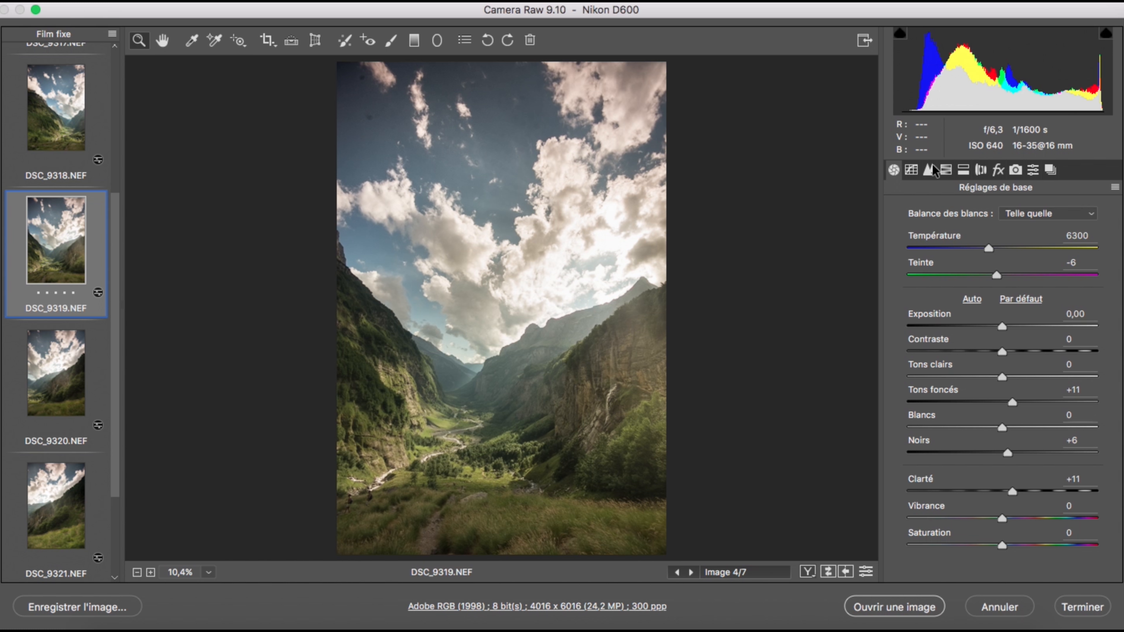
{"action": "left_click", "coordinate": [391, 41]}
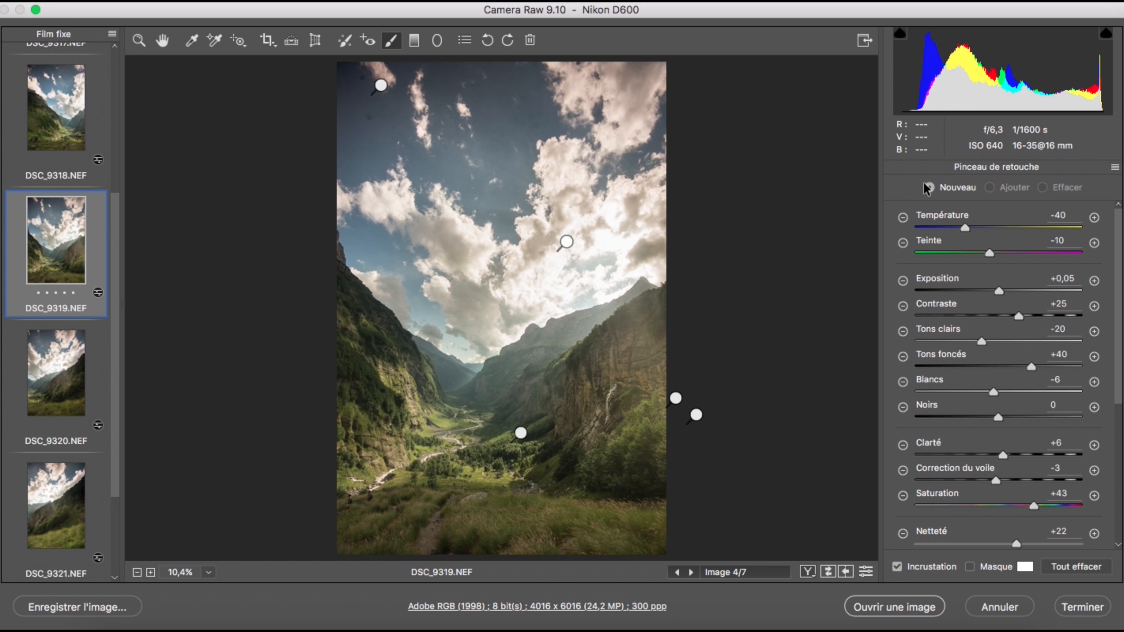
{"action": "scroll", "coordinate": [970, 386], "scroll_direction": "down", "scroll_amount": 5}
{"action": "scroll", "coordinate": [1063, 267], "scroll_direction": "up", "scroll_amount": 4}
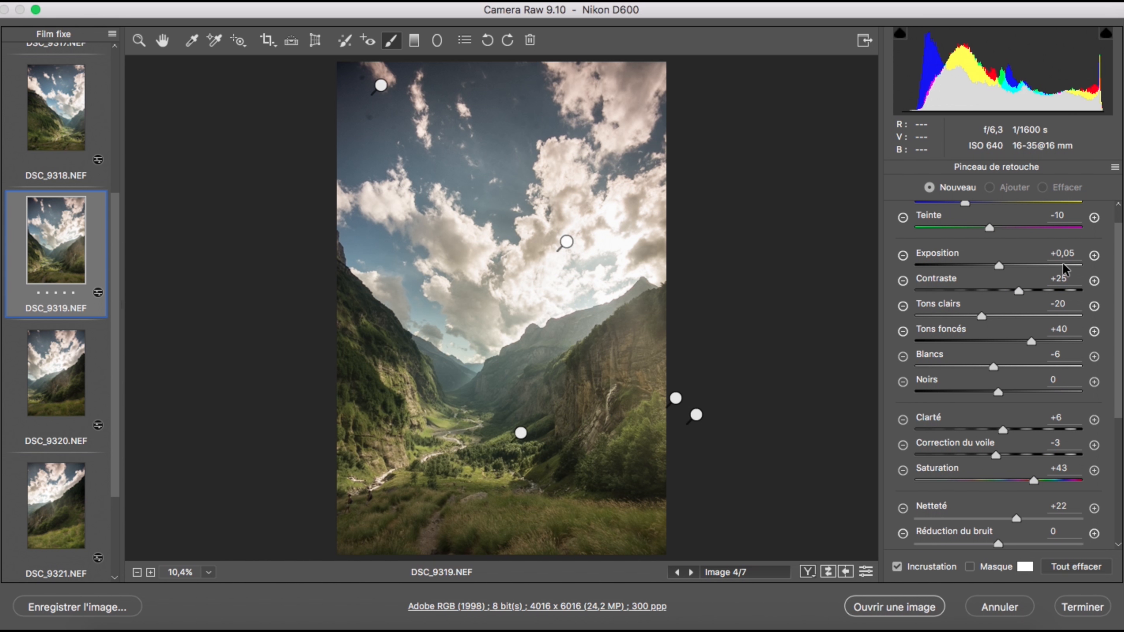
{"action": "type", "text": "00"}
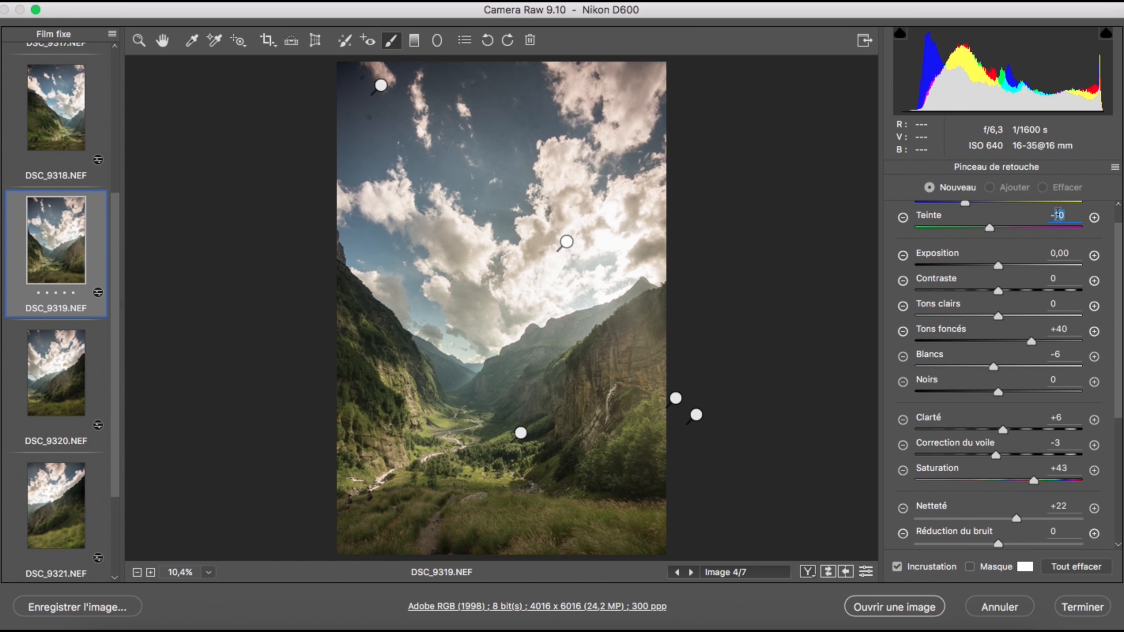
{"action": "type", "text": "00"}
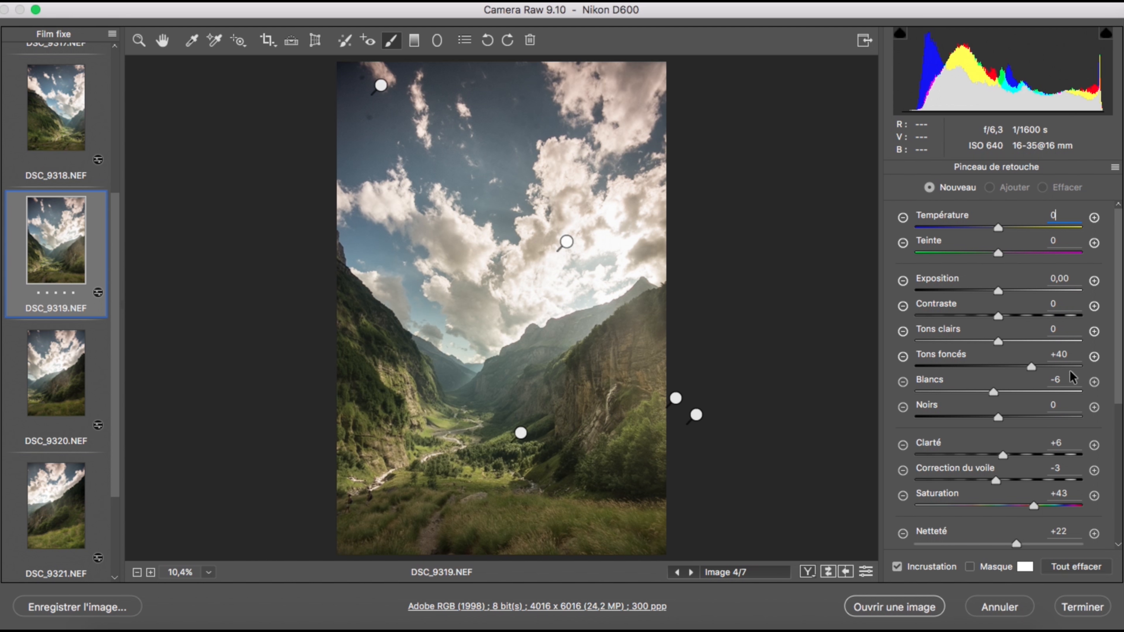
Step: Reset the brush's shadows, whites, clarity, dehaze and saturation to 0
{"action": "left_click", "coordinate": [1061, 354]}
{"action": "type", "text": "0"}
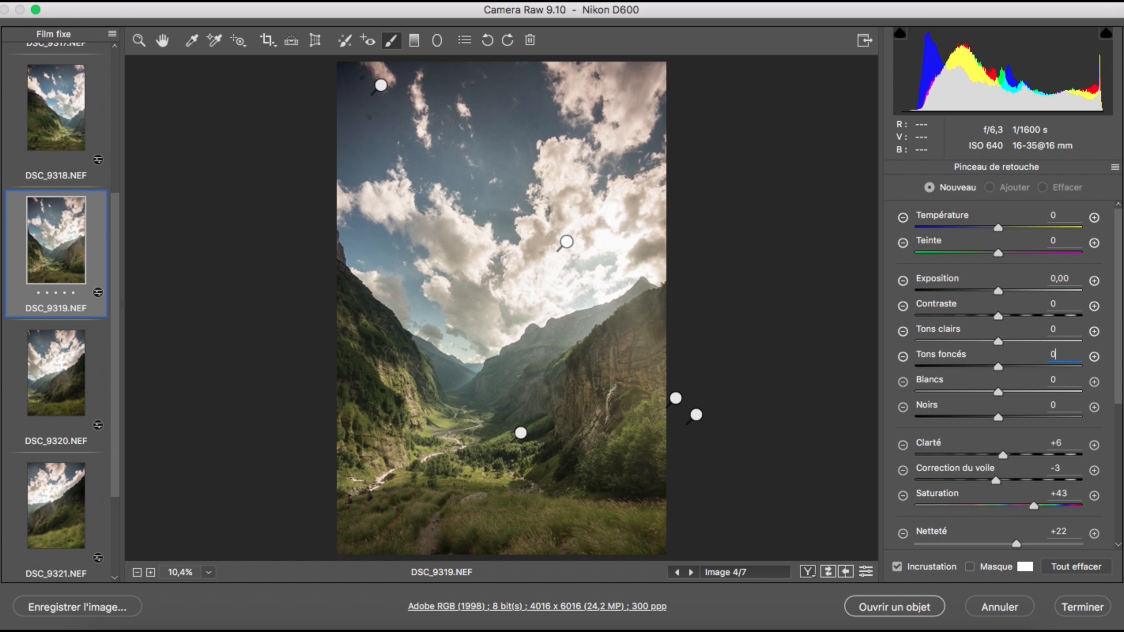
{"action": "type", "text": "0"}
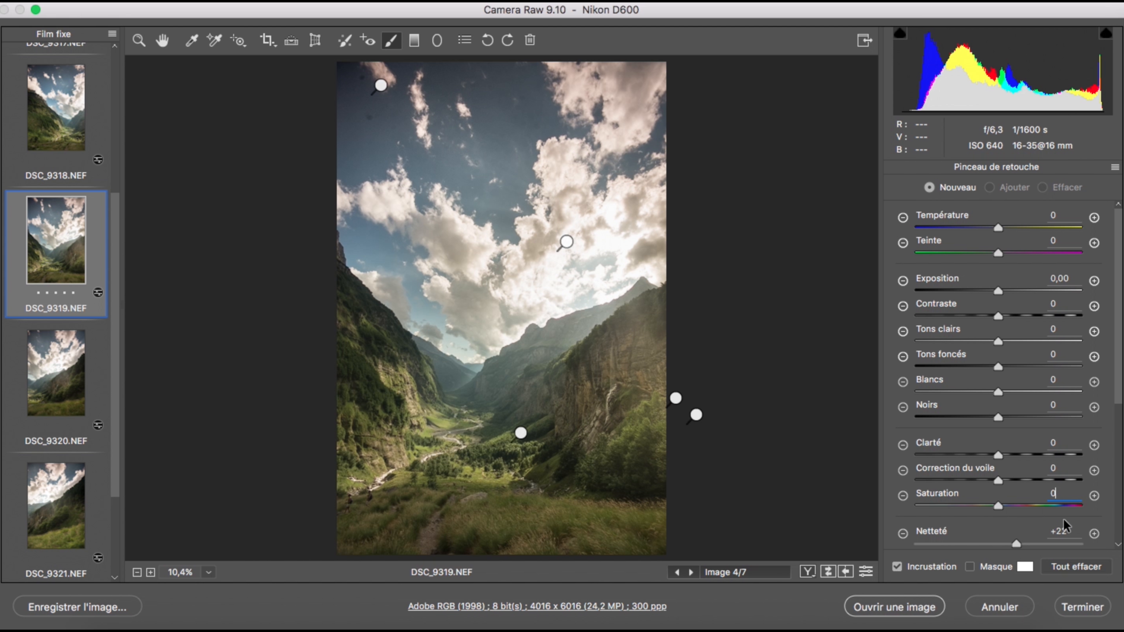
Step: Reset the brush sharpness to 0 and remove its yellow colour tint by setting the colour saturation to 0
{"action": "scroll", "coordinate": [996, 376], "scroll_direction": "down", "scroll_amount": 5}
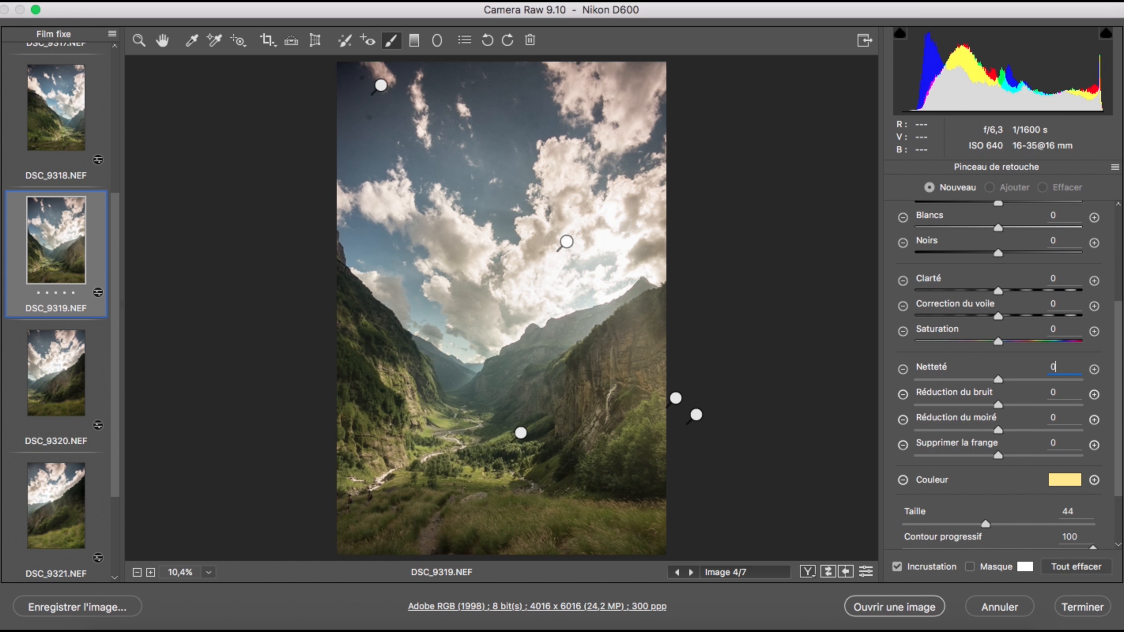
{"action": "left_click", "coordinate": [1063, 483]}
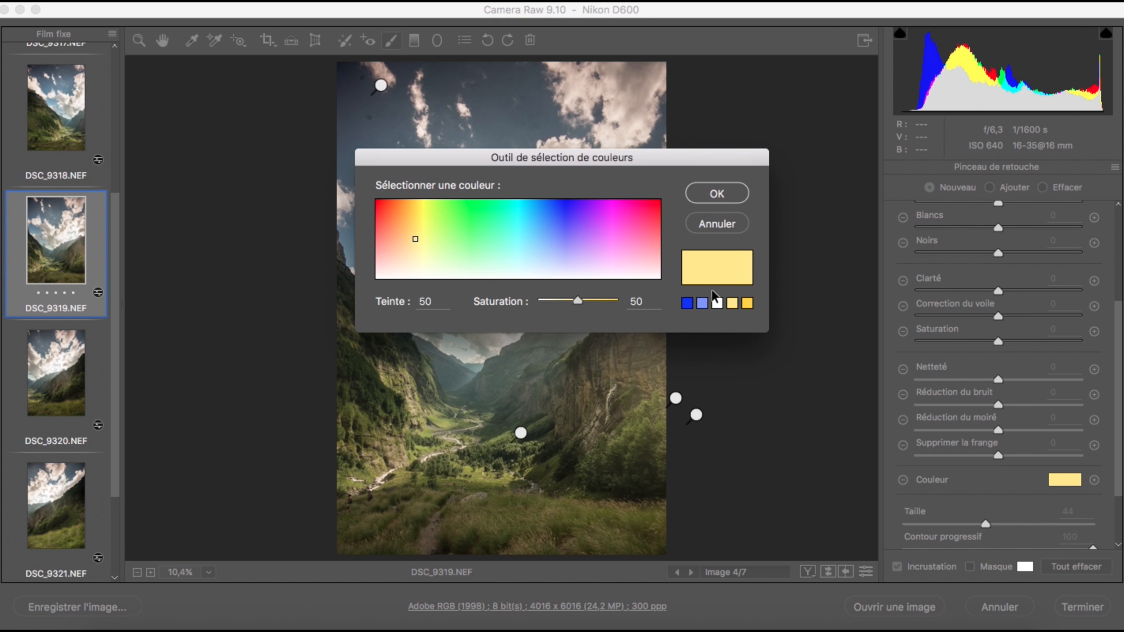
{"action": "left_click_drag", "start_coordinate": [578, 303], "coordinate": [517, 305]}
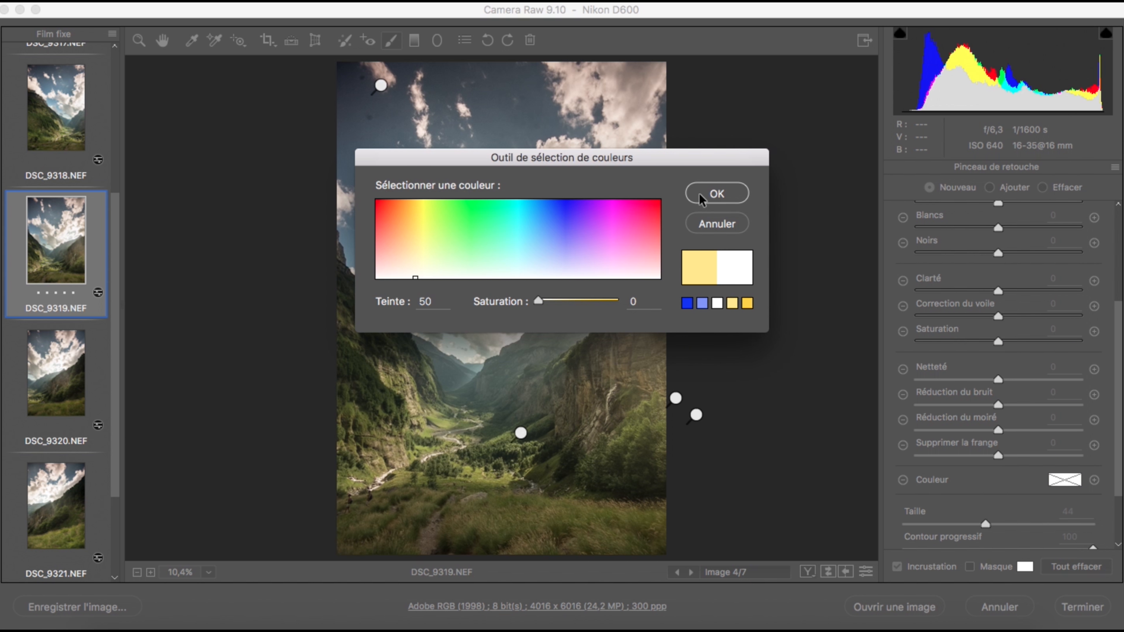
{"action": "left_click", "coordinate": [717, 194]}
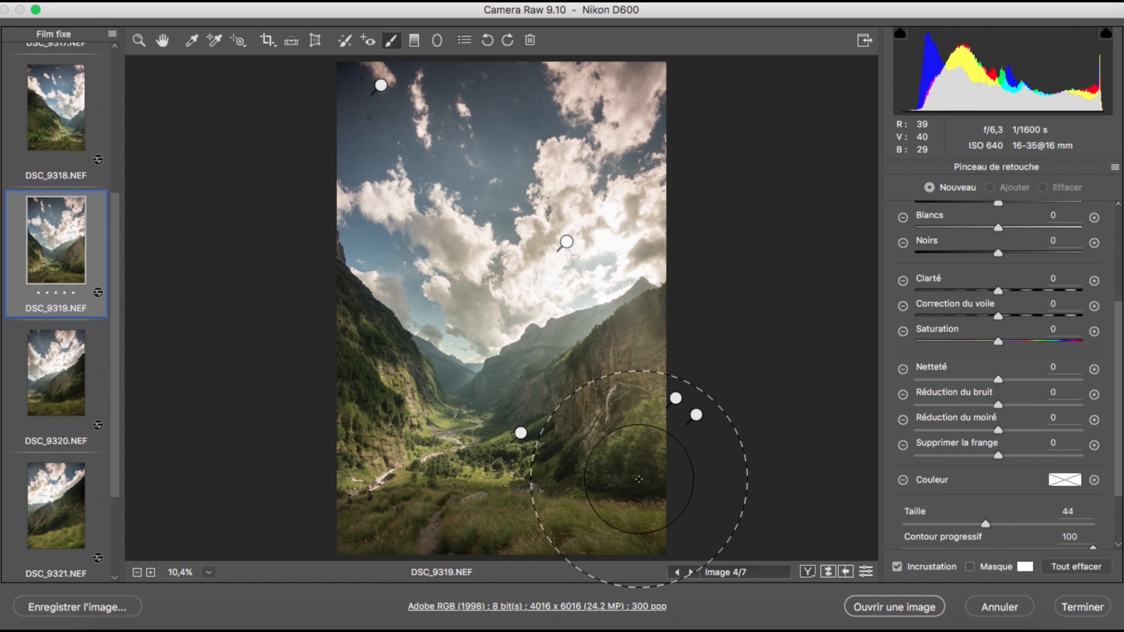
Step: Brush a new size 16 adjustment over the sunlit cliff of DSC_9319, with whites at +100 and clarity at +84
{"action": "scroll", "coordinate": [1012, 252], "scroll_direction": "down", "scroll_amount": 2}
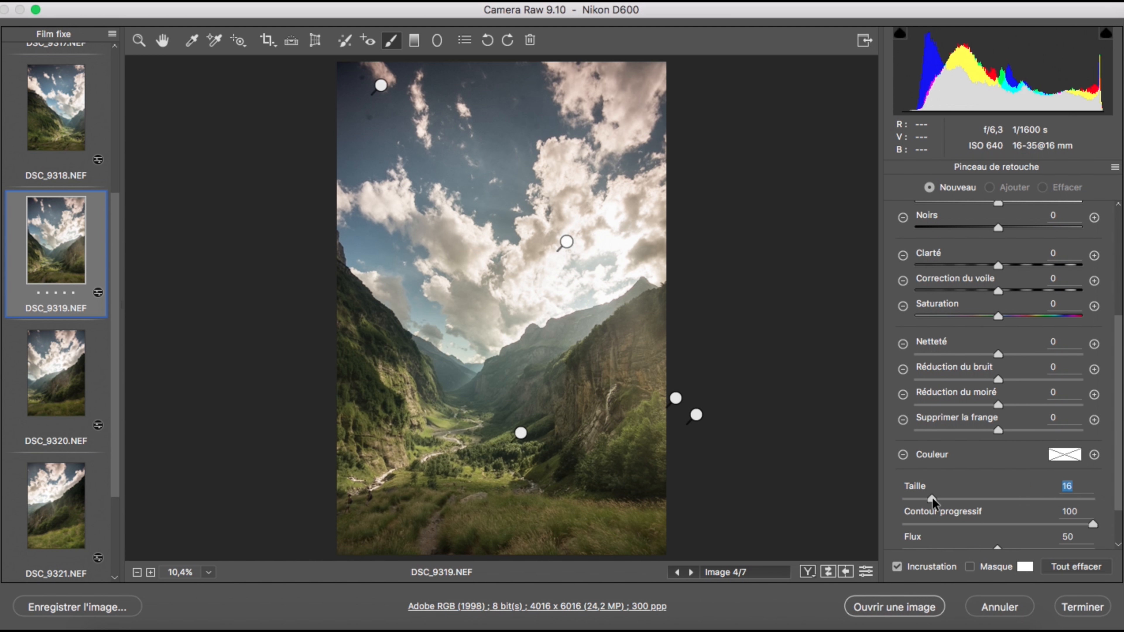
{"action": "left_click_drag", "start_coordinate": [622, 394], "coordinate": [615, 367]}
{"action": "scroll", "coordinate": [996, 316], "scroll_direction": "up", "scroll_amount": 5}
{"action": "left_click_drag", "start_coordinate": [1022, 341], "coordinate": [1081, 334]}
{"action": "left_click_drag", "start_coordinate": [1022, 404], "coordinate": [1067, 400]}
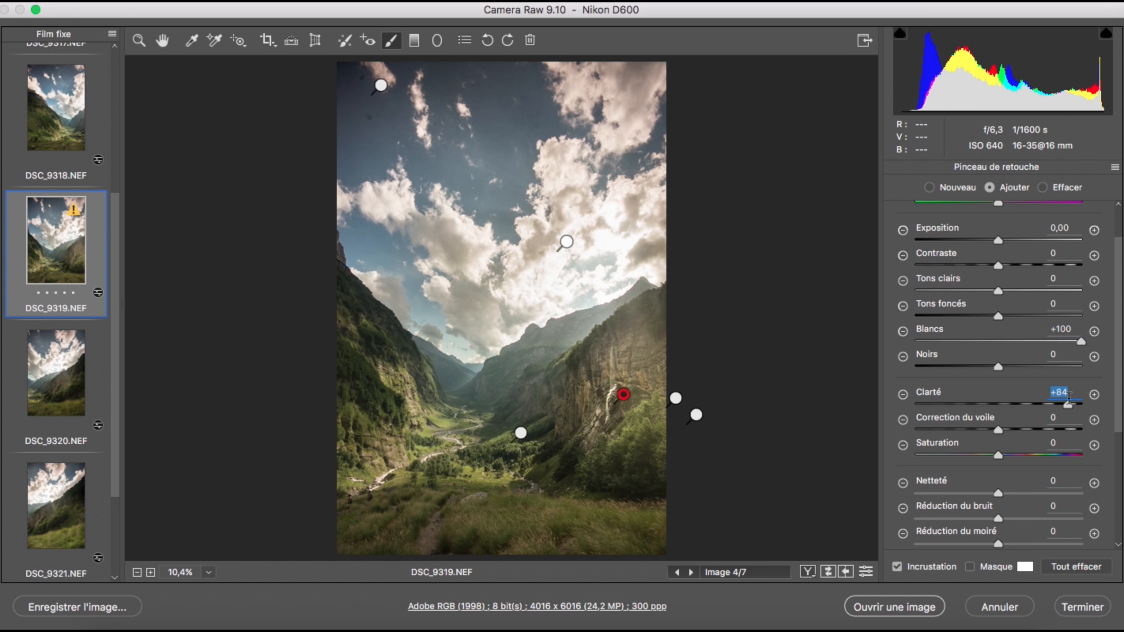
Step: Set the cliff adjustment's highlights to +52 and extend it over the upper rock face and the valley stream
{"action": "left_click_drag", "start_coordinate": [1019, 290], "coordinate": [1041, 290]}
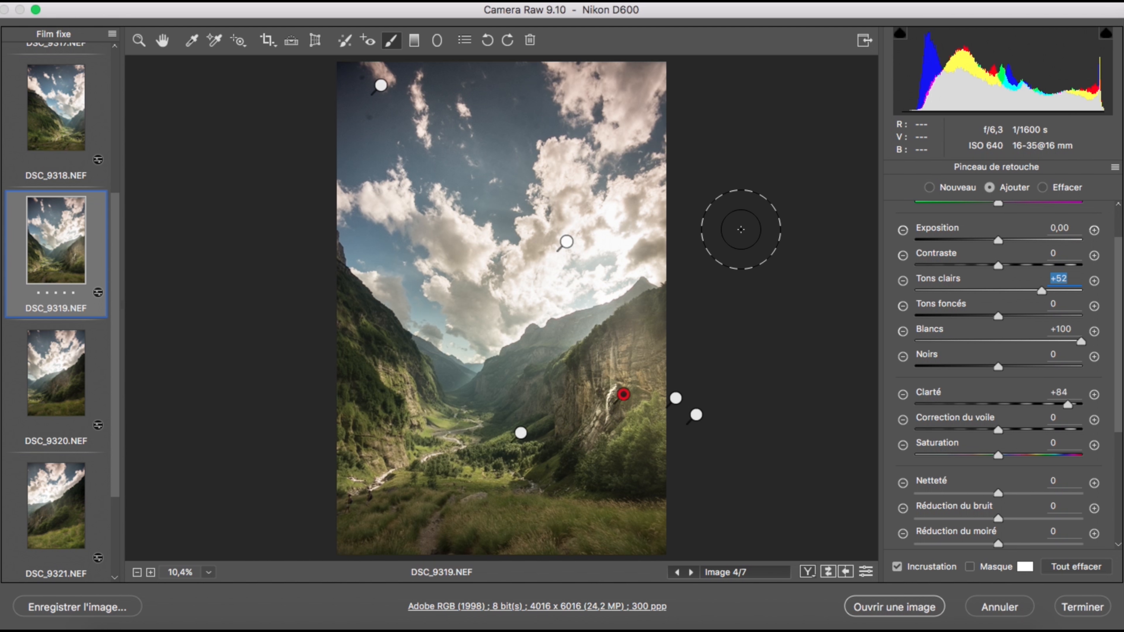
{"action": "left_click_drag", "start_coordinate": [630, 356], "coordinate": [613, 351]}
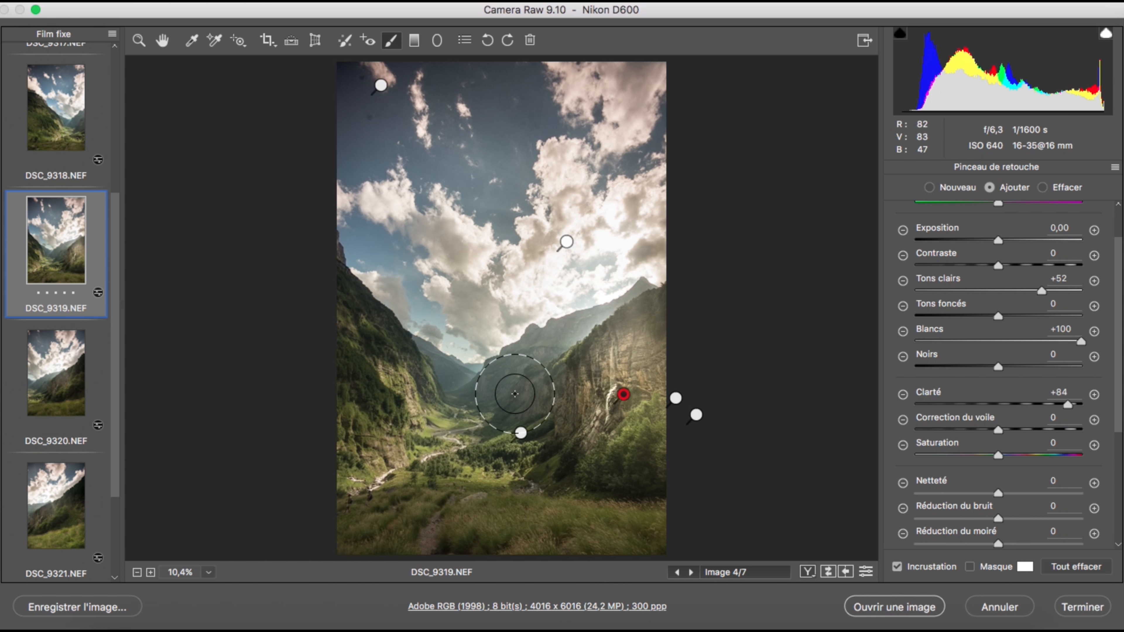
{"action": "left_click_drag", "start_coordinate": [452, 438], "coordinate": [469, 431]}
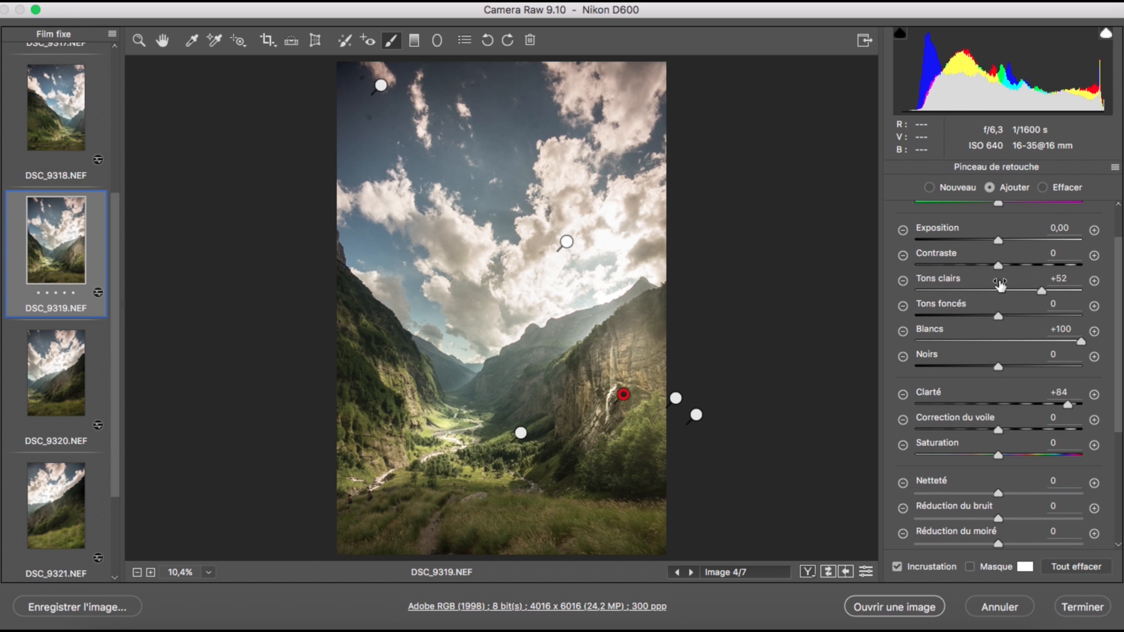
Step: Brush another new adjustment over the valley floor of DSC_9319 and set its exposure to -1.20
{"action": "left_click", "coordinate": [953, 186]}
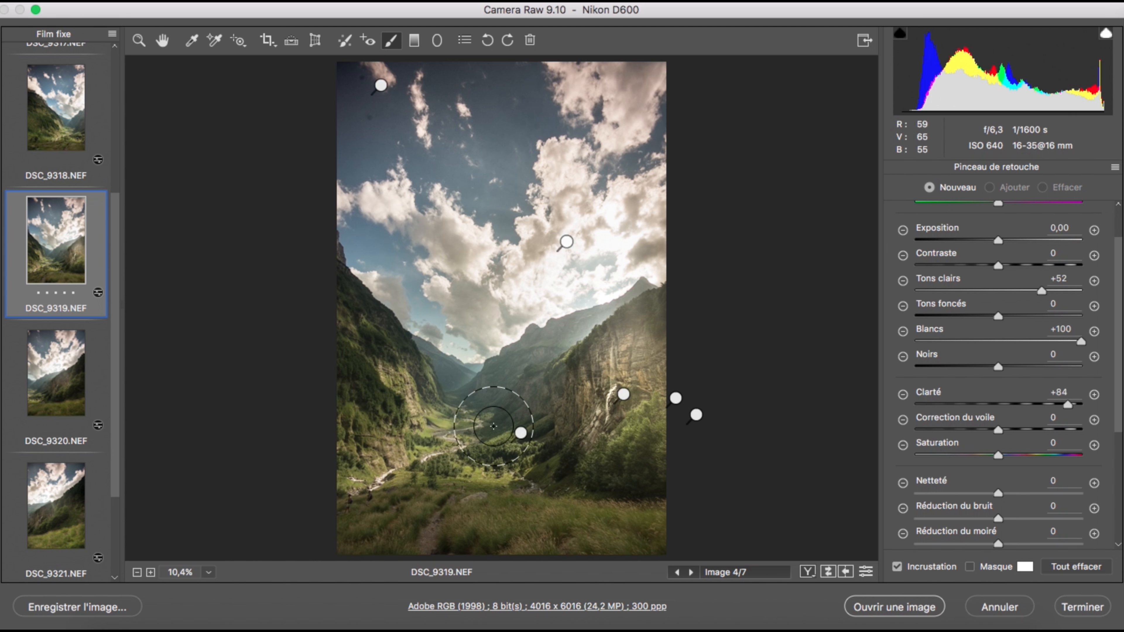
{"action": "left_click_drag", "start_coordinate": [469, 416], "coordinate": [456, 427]}
{"action": "scroll", "coordinate": [1032, 354], "scroll_direction": "up", "scroll_amount": 3}
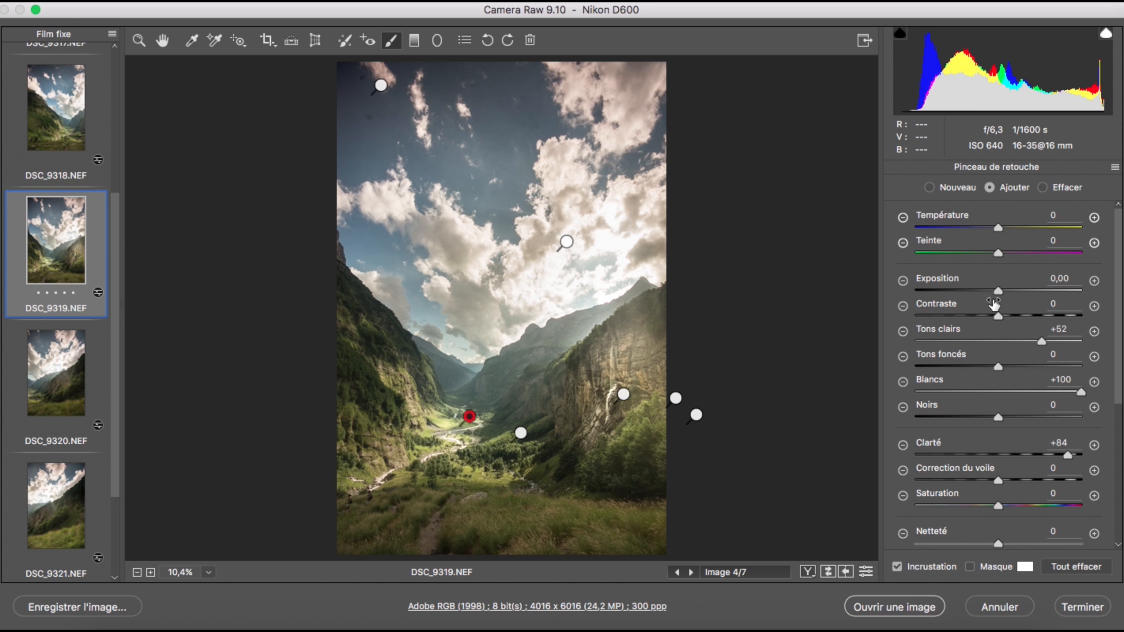
{"action": "left_click_drag", "start_coordinate": [979, 290], "coordinate": [973, 290]}
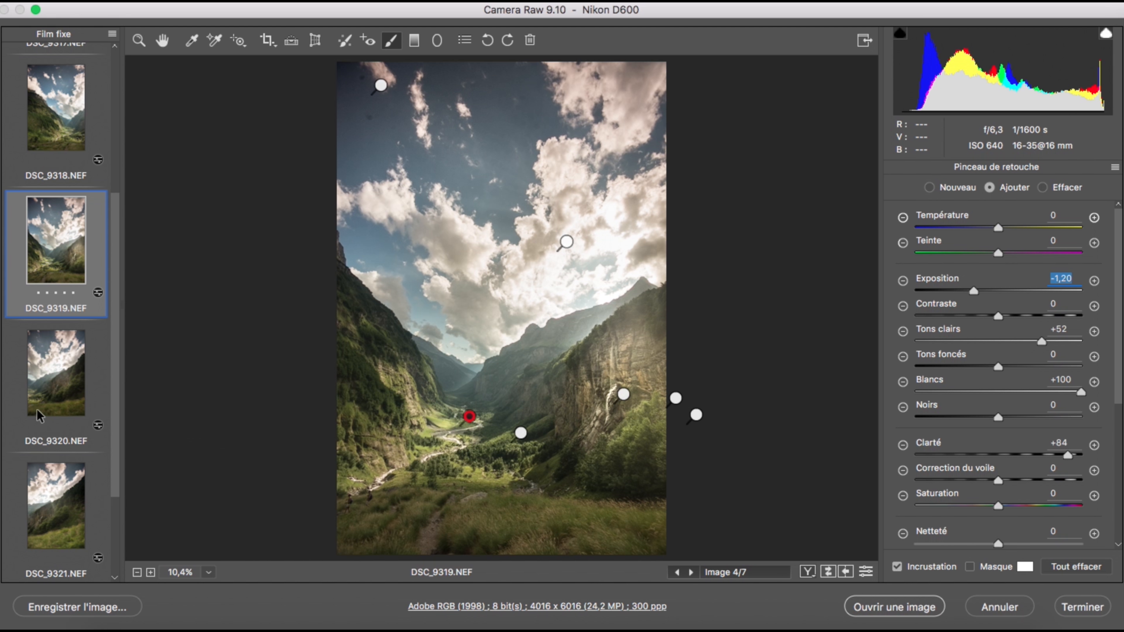
Step: Brush the cliff of DSC_9320 at exposure -1.20 and add a second adjustment there using the settings of DSC_9319's cliff brush
{"action": "left_click", "coordinate": [55, 397]}
{"action": "mouse_move", "coordinate": [515, 341]}
{"action": "left_mouse_down"}
{"action": "mouse_move", "coordinate": [512, 381]}
{"action": "mouse_move", "coordinate": [492, 417]}
{"action": "left_mouse_up"}
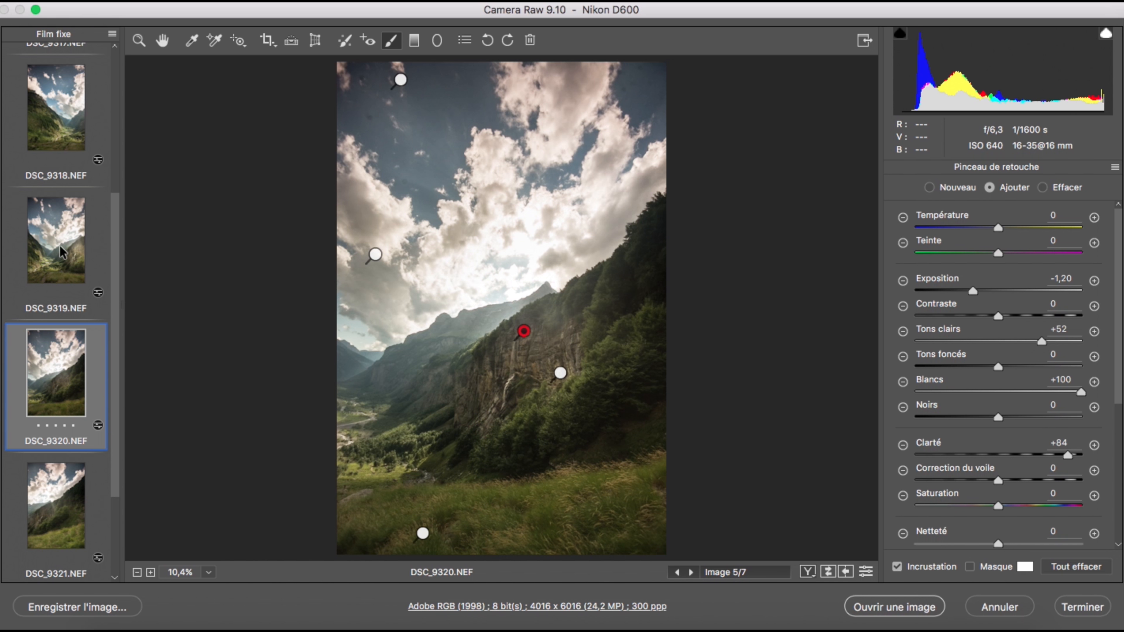
{"action": "left_click", "coordinate": [63, 253]}
{"action": "left_click", "coordinate": [623, 394]}
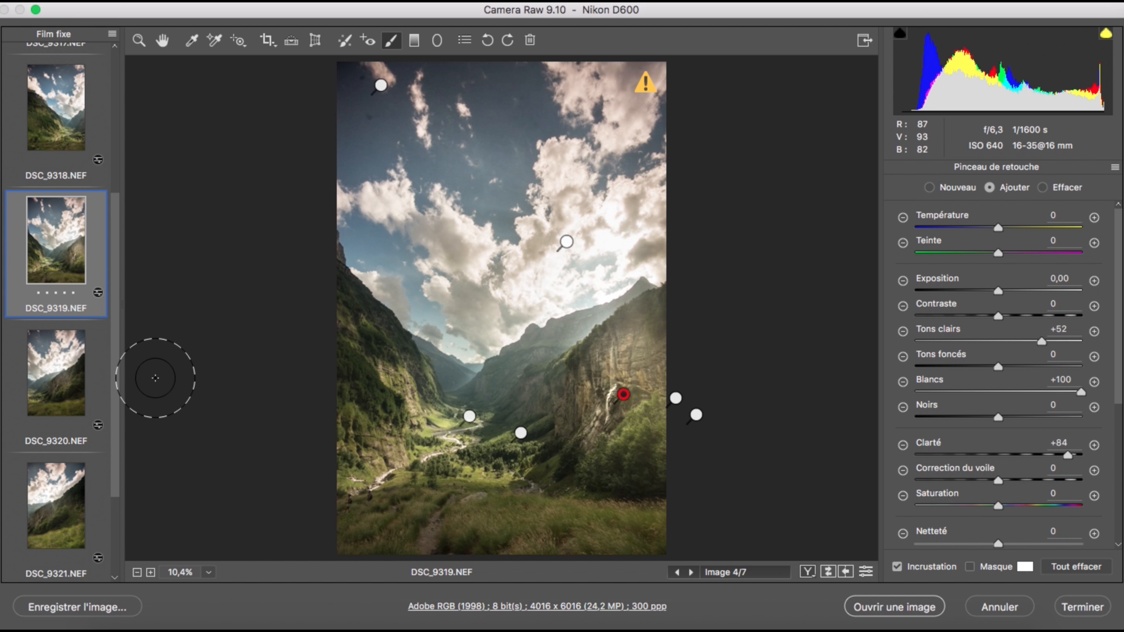
{"action": "key", "text": "Down"}
{"action": "left_click", "coordinate": [521, 353]}
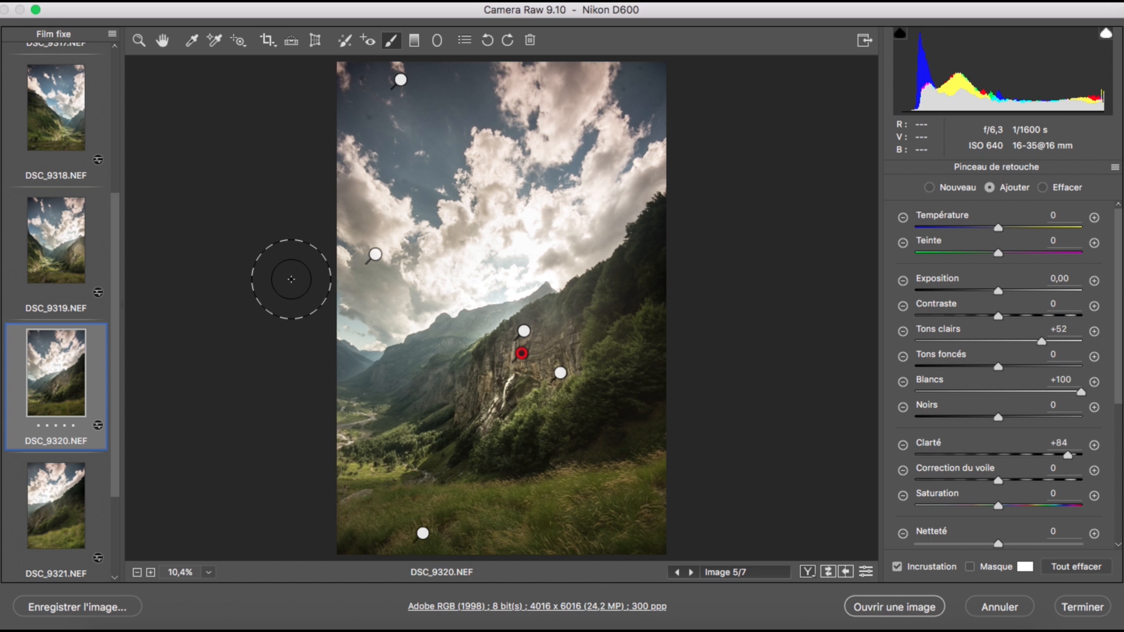
Step: Brush the same brightening and clarity adjustment over the rock faces of DSC_9321 and DSC_9322
{"action": "left_click", "coordinate": [75, 495]}
{"action": "left_click", "coordinate": [439, 340]}
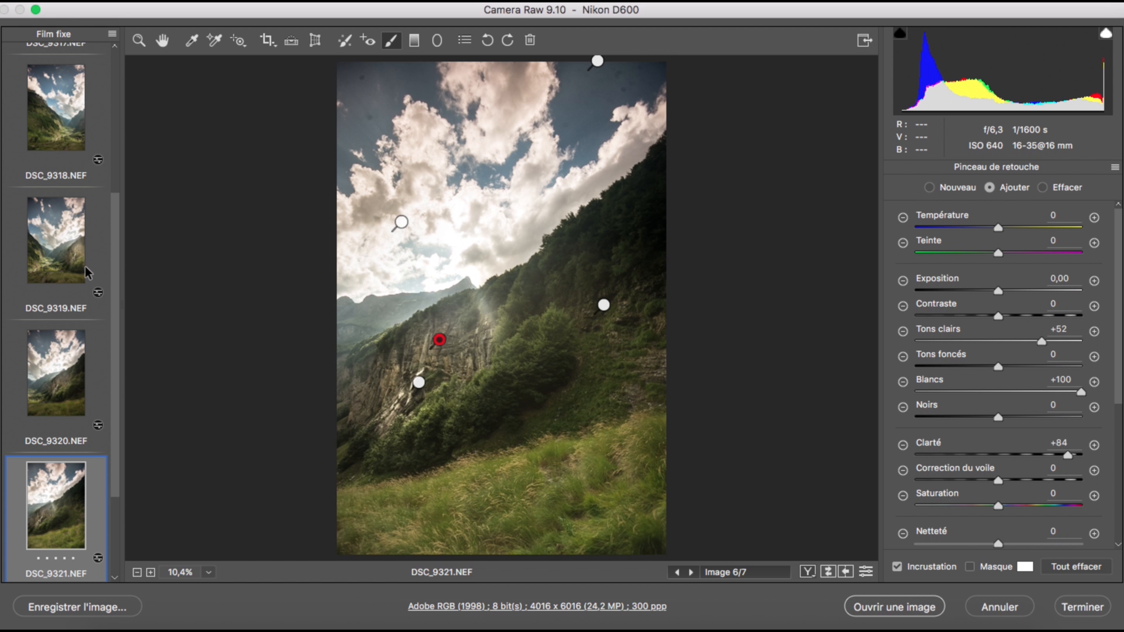
{"action": "scroll", "coordinate": [62, 537], "scroll_direction": "down", "scroll_amount": 3}
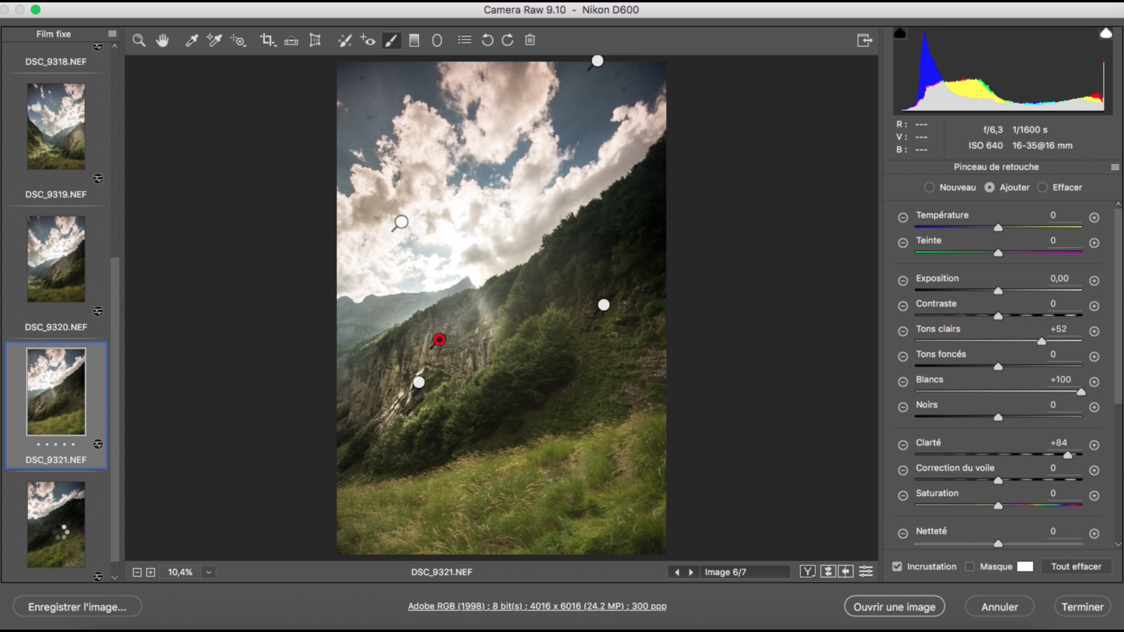
{"action": "left_click", "coordinate": [61, 531]}
{"action": "left_click", "coordinate": [389, 304]}
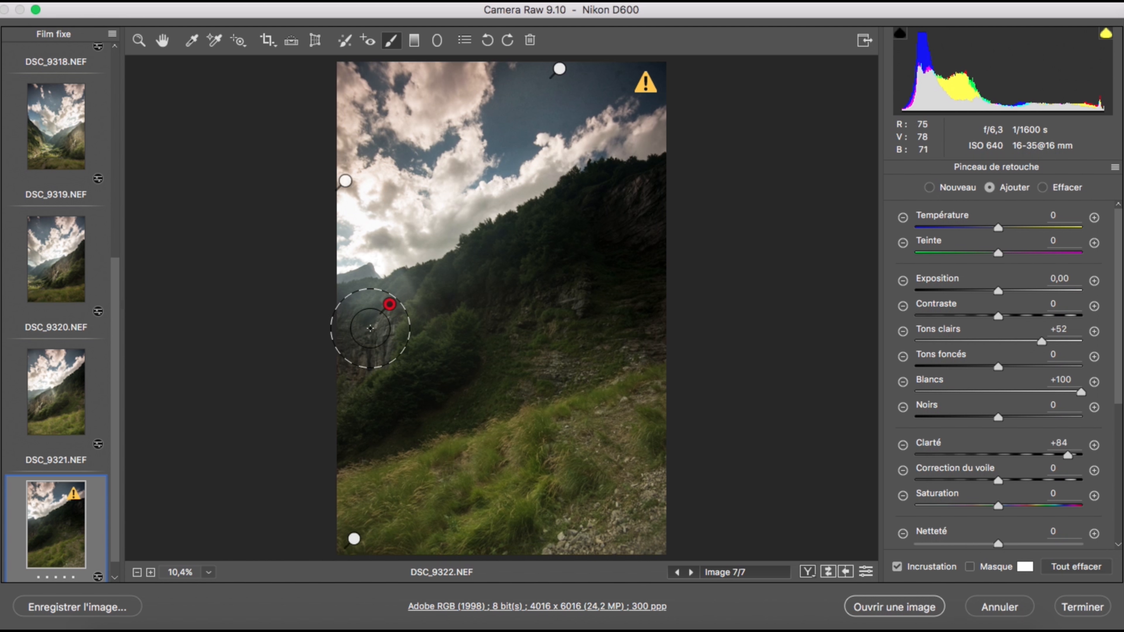
{"action": "left_click", "coordinate": [536, 327]}
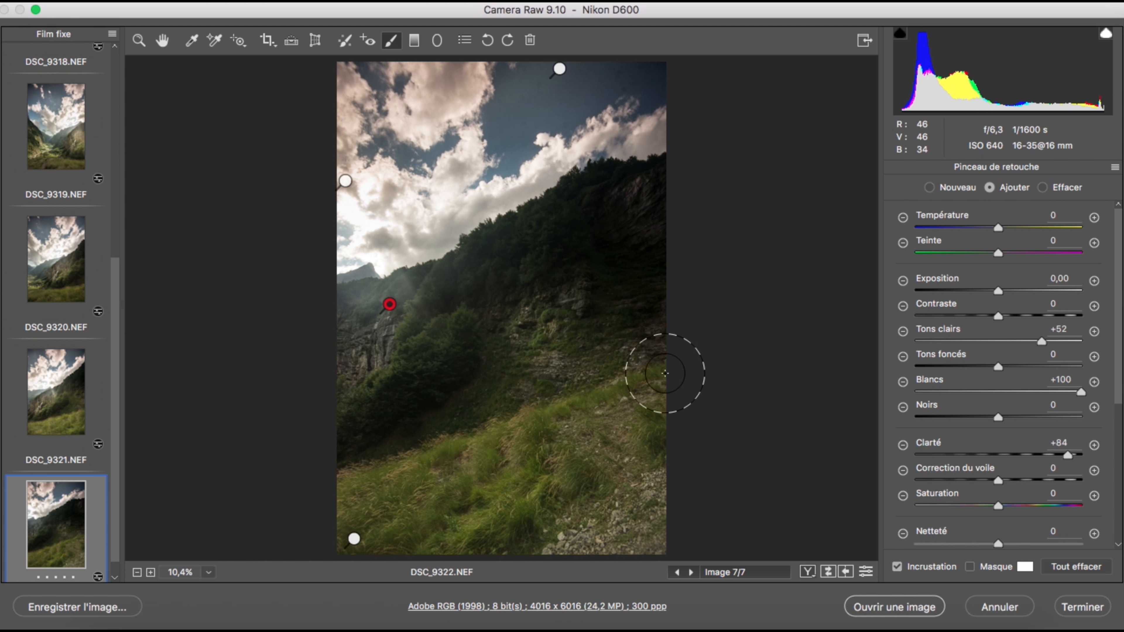
Step: Brush a new adjustment over the dark cliff and waterfalls of DSC_9317
{"action": "left_click", "coordinate": [60, 163]}
{"action": "scroll", "coordinate": [104, 278], "scroll_direction": "up", "scroll_amount": 5}
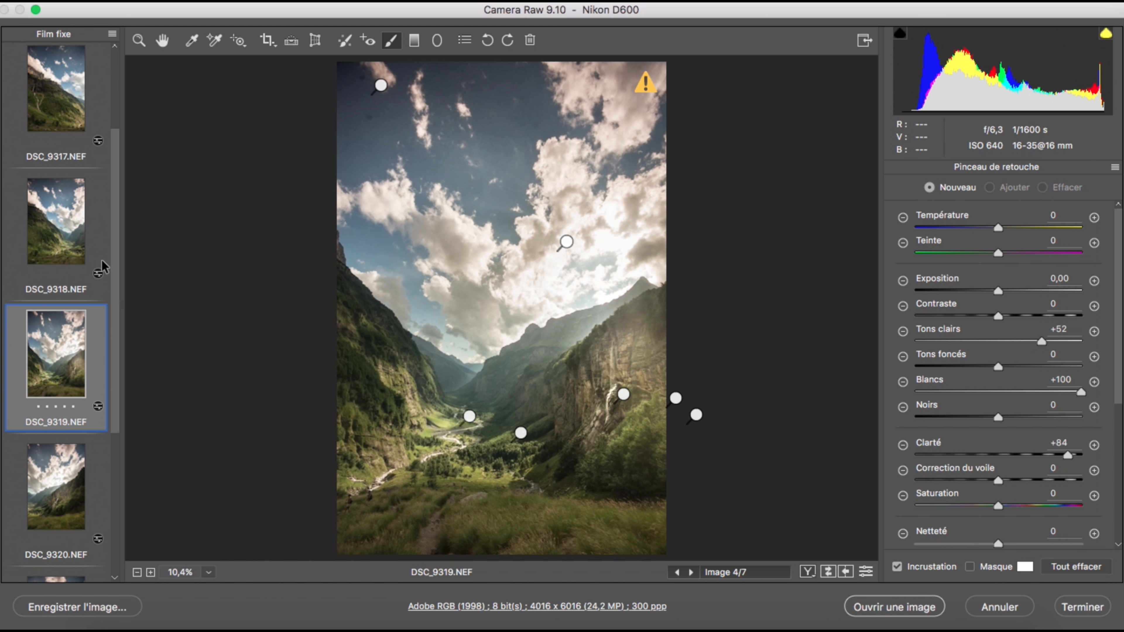
{"action": "left_click", "coordinate": [57, 175]}
{"action": "left_click", "coordinate": [59, 122]}
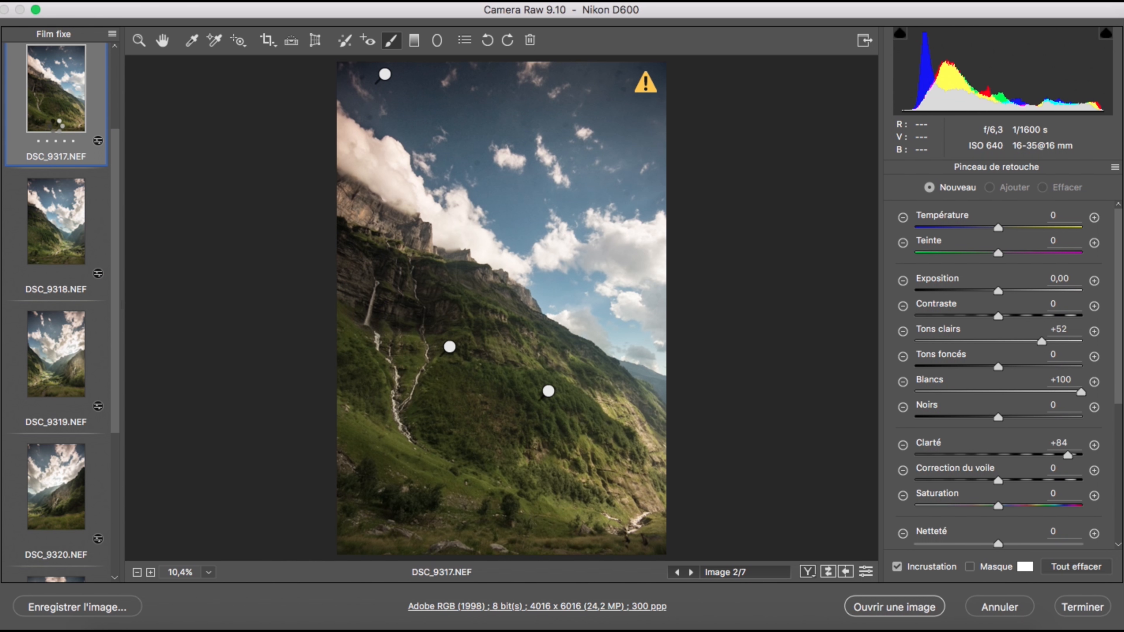
{"action": "left_click", "coordinate": [378, 268]}
{"action": "mouse_move", "coordinate": [416, 337]}
{"action": "left_mouse_down"}
{"action": "mouse_move", "coordinate": [424, 328]}
{"action": "mouse_move", "coordinate": [410, 271]}
{"action": "left_mouse_up"}
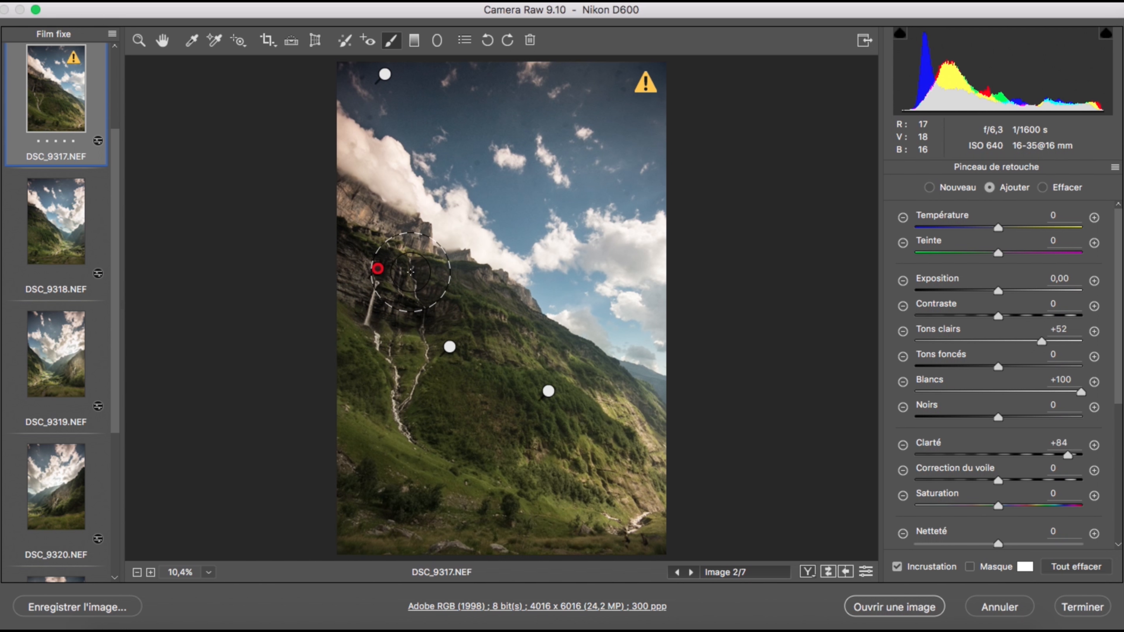
Step: Set the cliff brush's shadows to +34, blacks to +29 and clarity to +37, and extend it over the waterfalls, ridge and slope
{"action": "left_click", "coordinate": [1026, 366]}
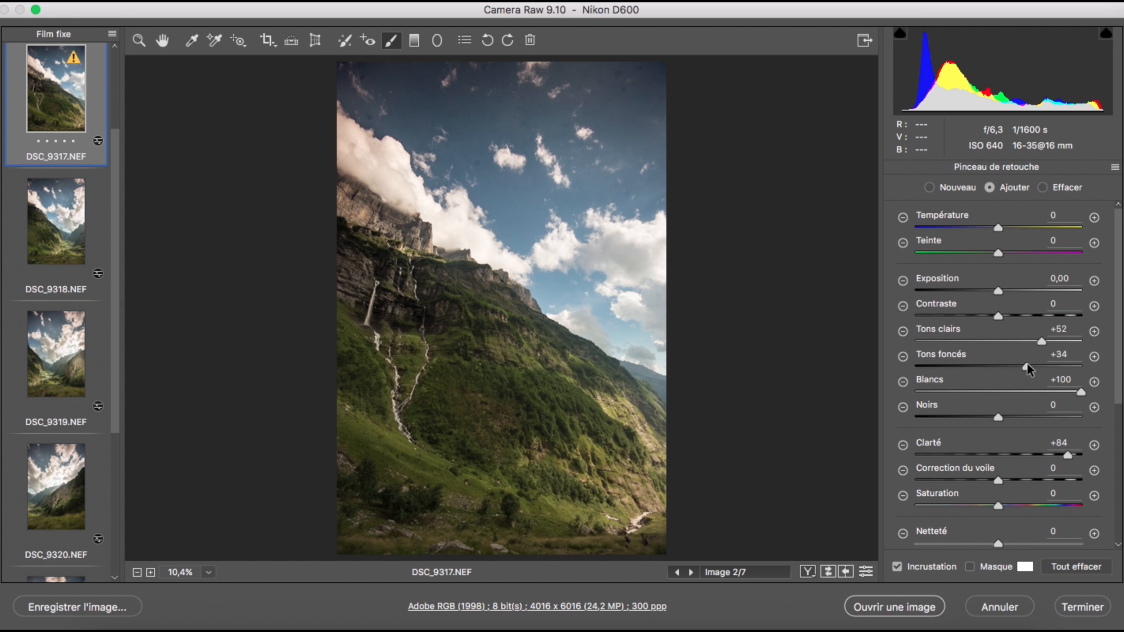
{"action": "left_click", "coordinate": [1021, 417]}
{"action": "left_click_drag", "start_coordinate": [411, 326], "coordinate": [404, 396]}
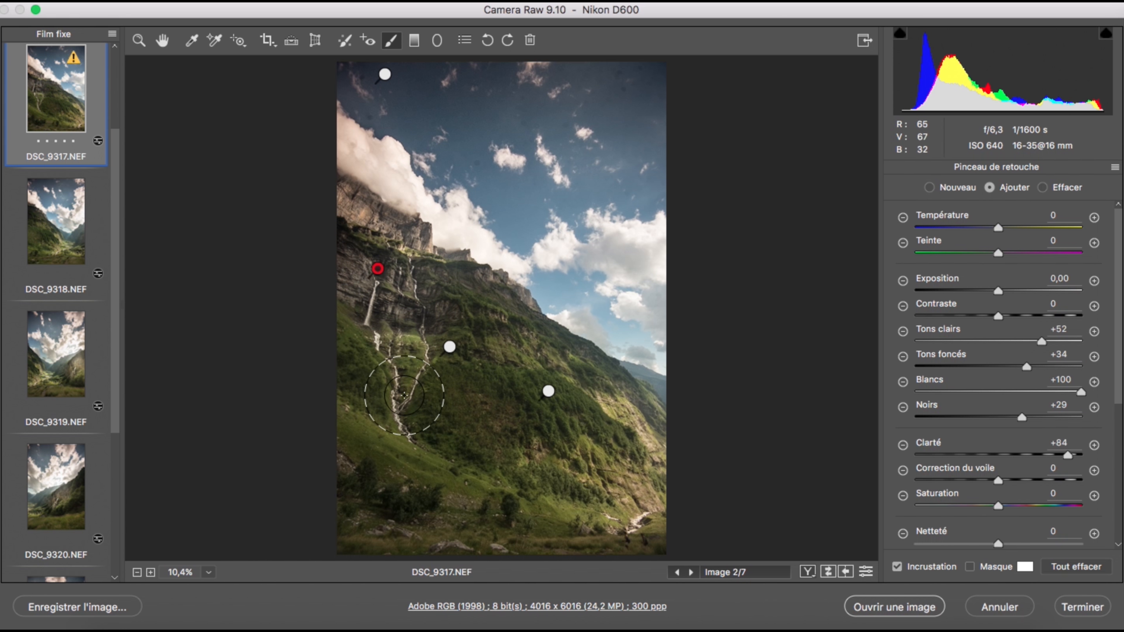
{"action": "left_click", "coordinate": [1029, 454]}
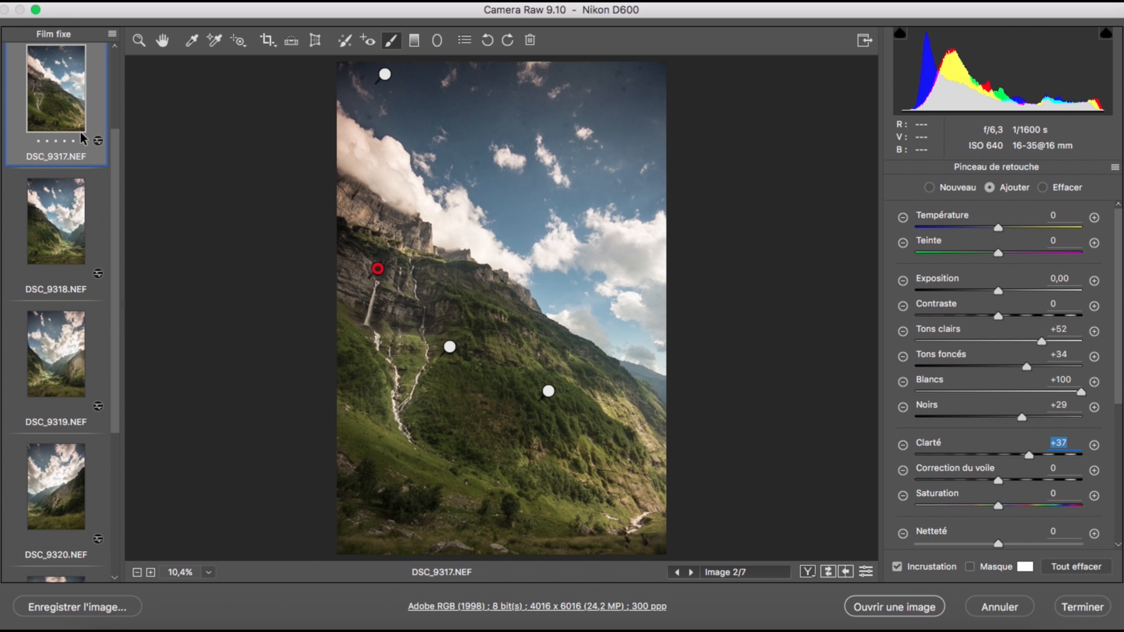
{"action": "left_click_drag", "start_coordinate": [506, 268], "coordinate": [459, 271]}
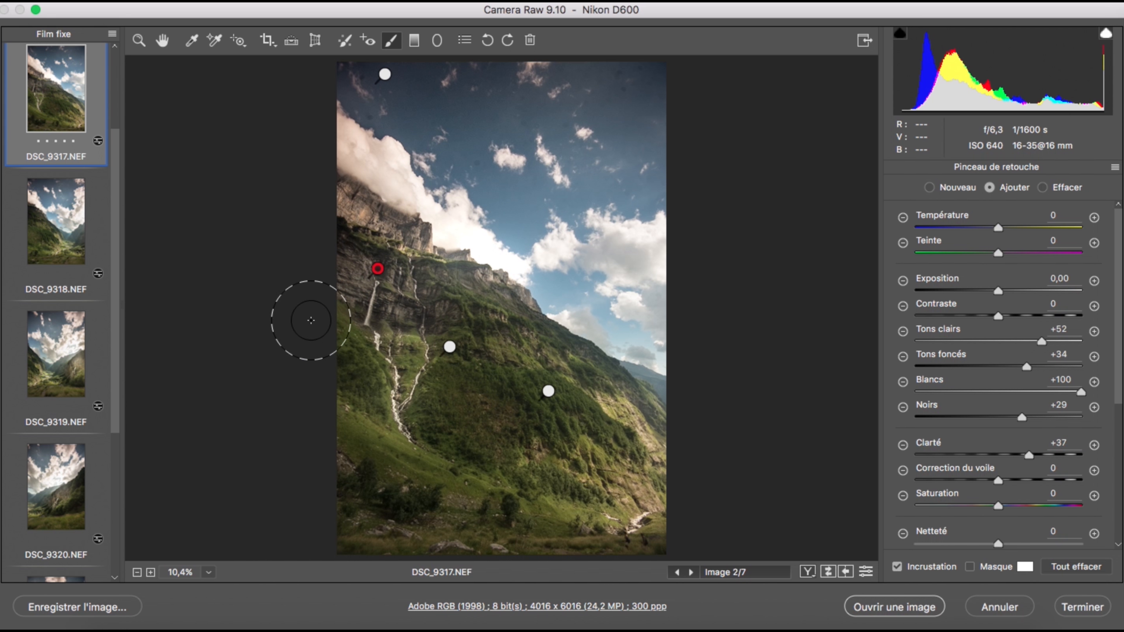
{"action": "left_click_drag", "start_coordinate": [515, 365], "coordinate": [498, 339]}
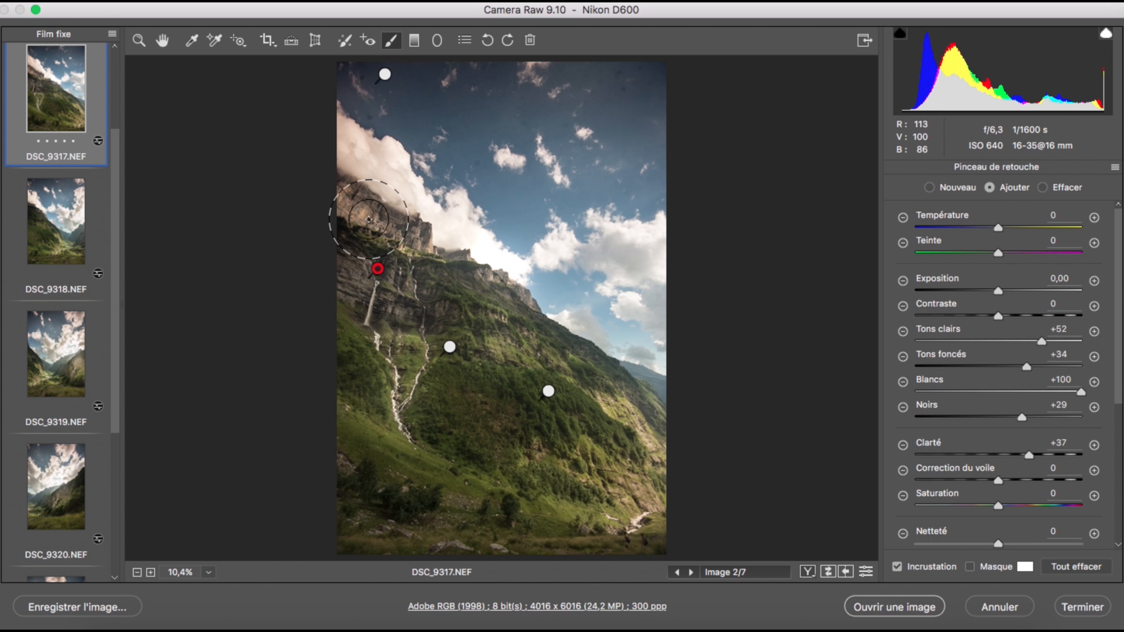
Step: Apply the same brush adjustment to the cliff above the waterfall in DSC_9316
{"action": "left_click", "coordinate": [38, 243]}
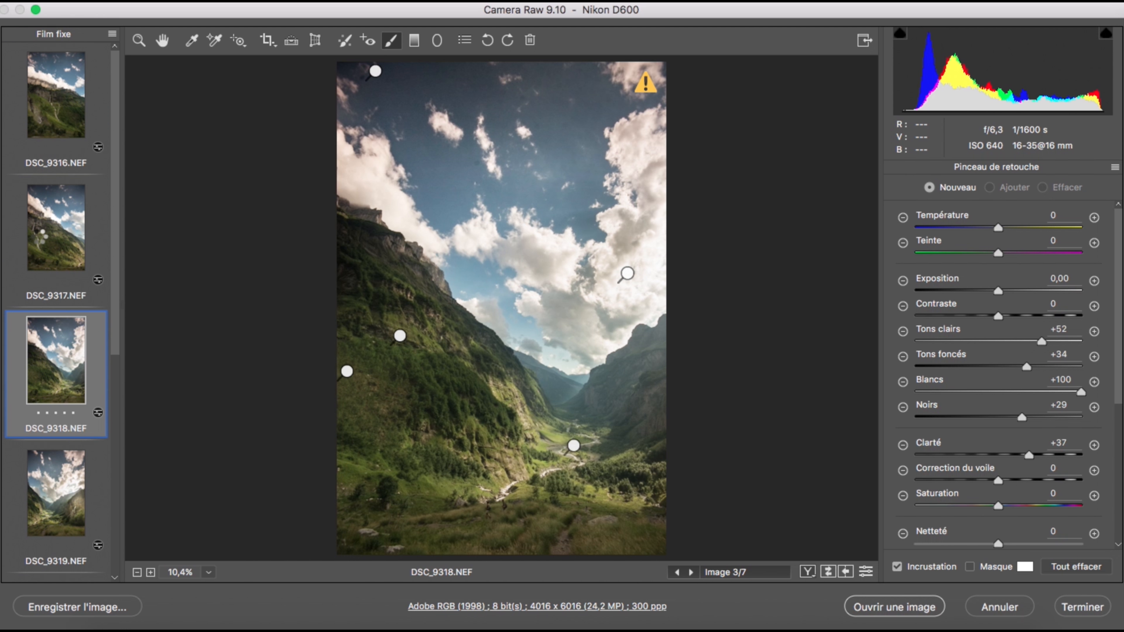
{"action": "left_click", "coordinate": [63, 235]}
{"action": "left_click", "coordinate": [62, 118]}
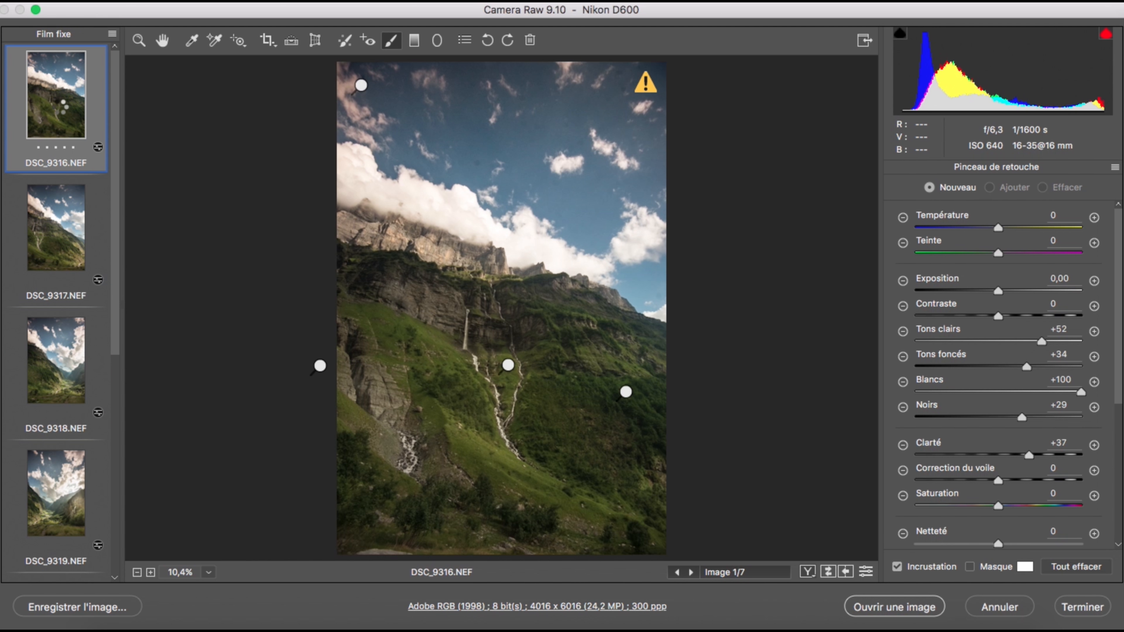
{"action": "left_click", "coordinate": [496, 305]}
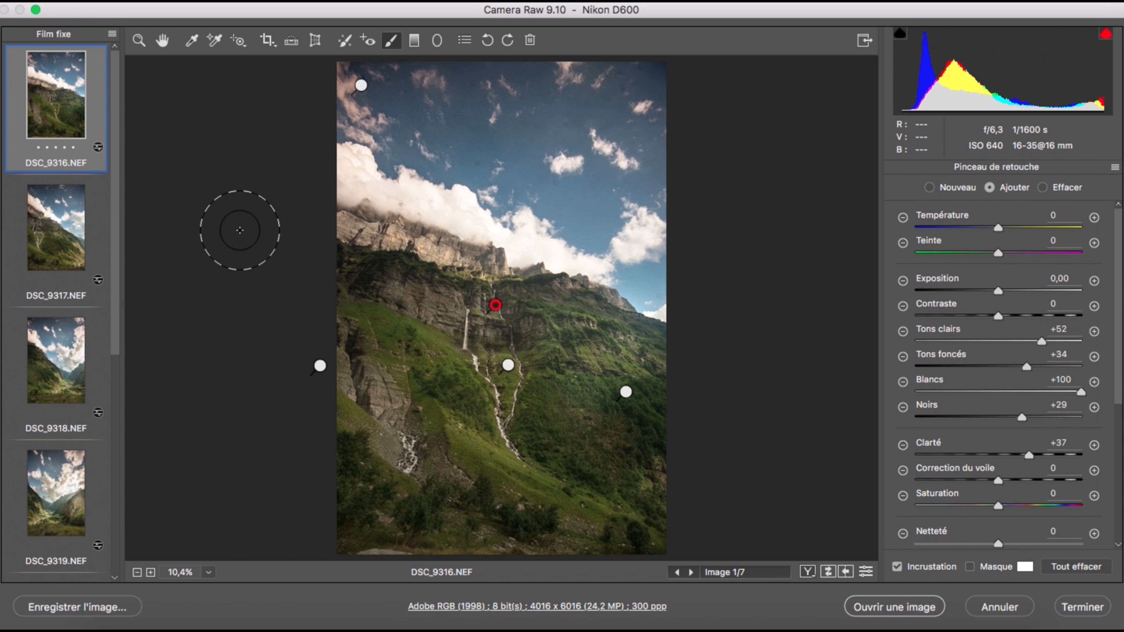
Step: Apply the same brush adjustment to the dark cliff below the summit in DSC_9318
{"action": "left_click", "coordinate": [48, 243]}
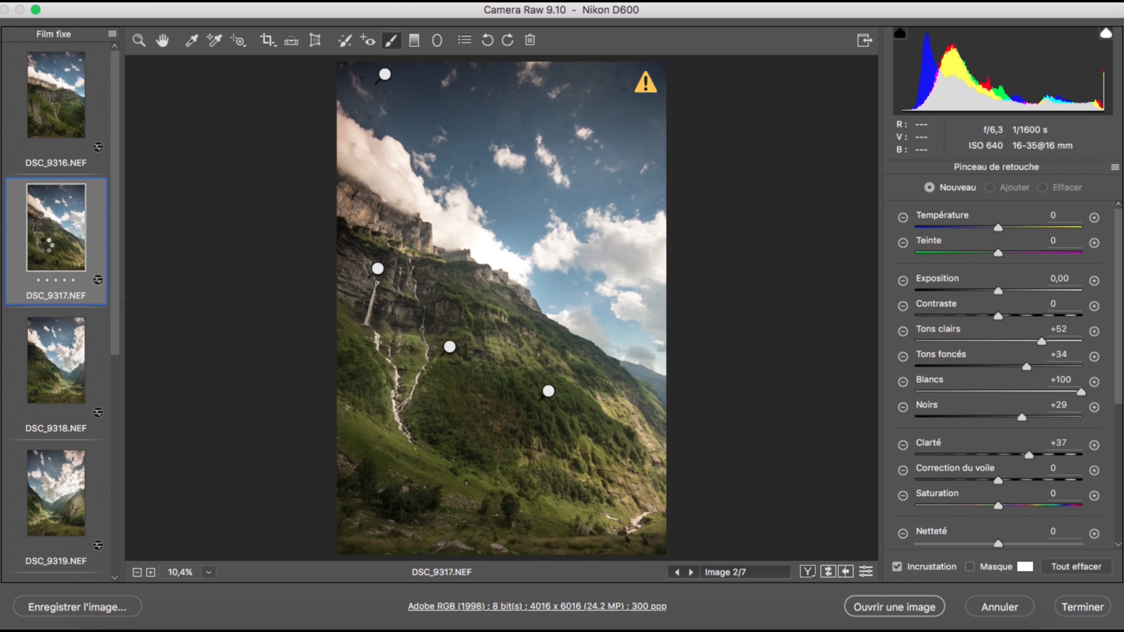
{"action": "left_click", "coordinate": [65, 347]}
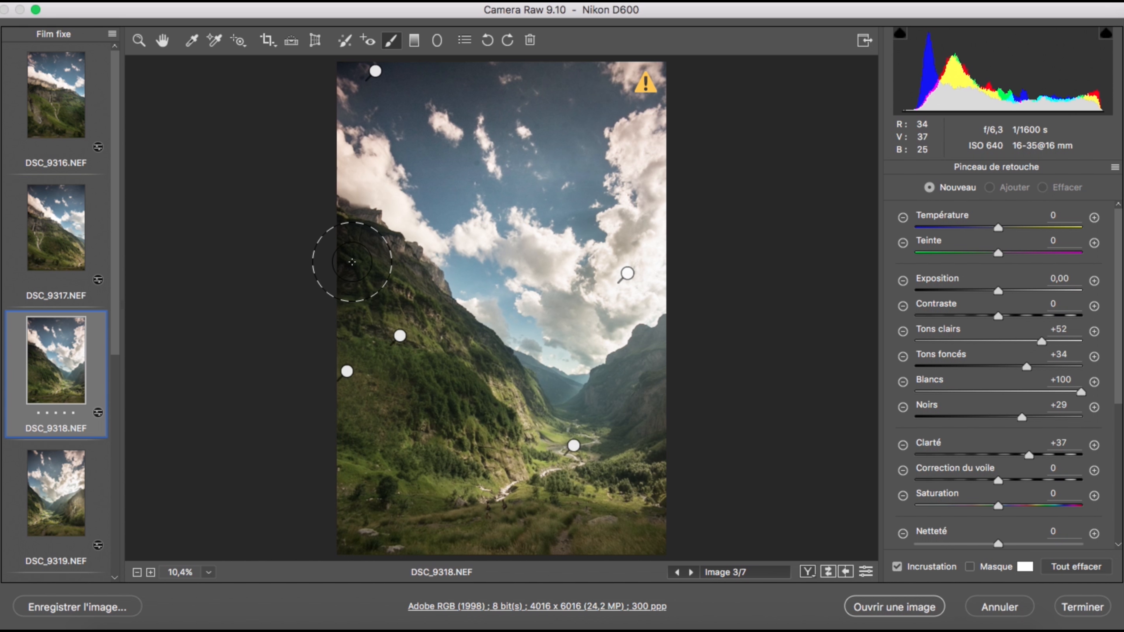
{"action": "left_click", "coordinate": [362, 251]}
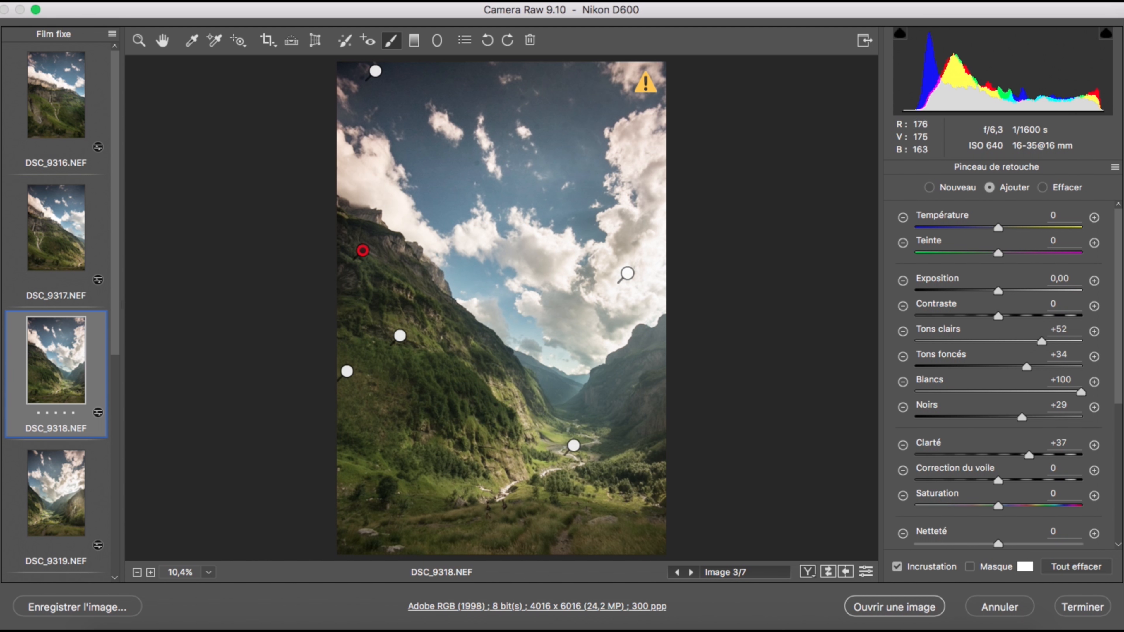
Step: Save all seven images to the desktop as maximum-quality JPEG files, adding b to the file name suffix
{"action": "key", "text": "super+a"}
{"action": "left_click", "coordinate": [94, 606]}
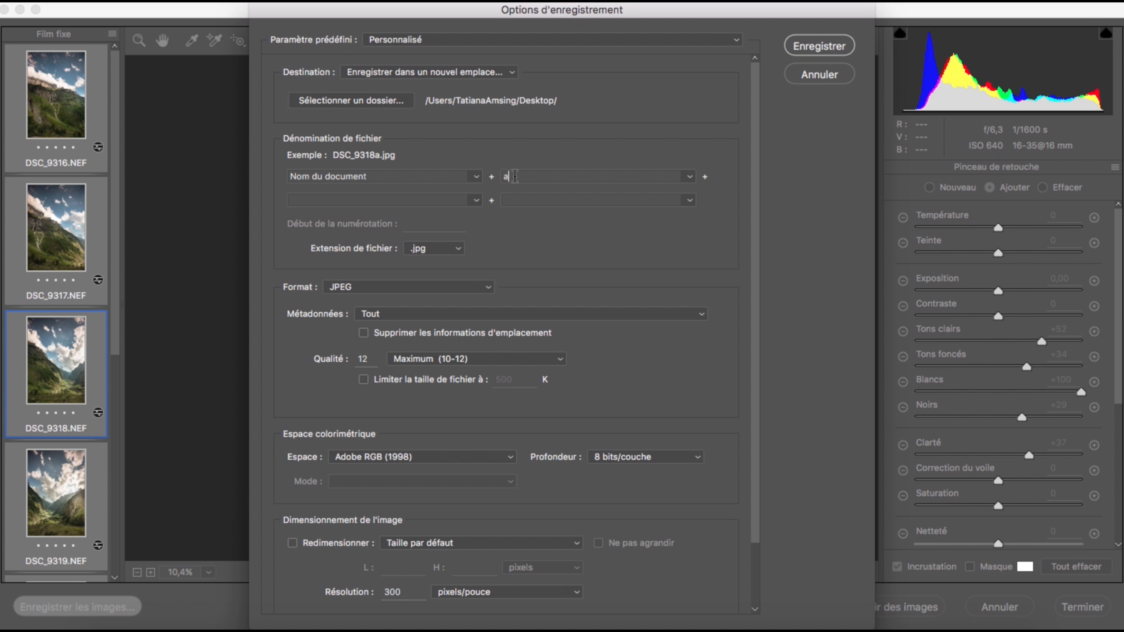
{"action": "type", "text": "b"}
{"action": "left_click", "coordinate": [835, 46]}
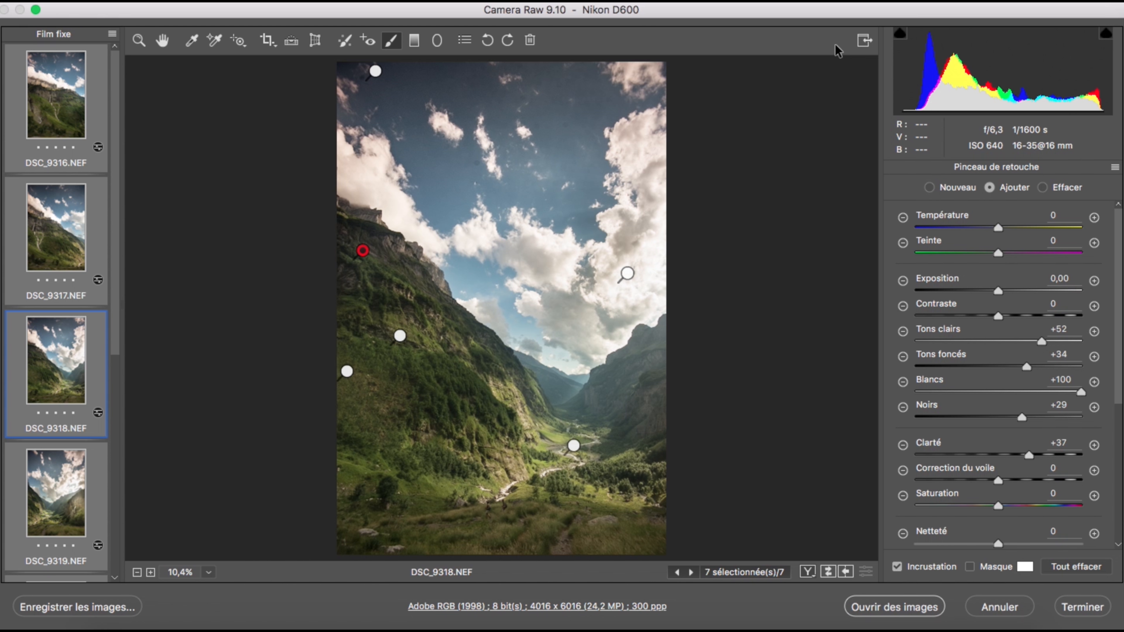
Step: Open all seven selected images in Photoshop
{"action": "left_click", "coordinate": [894, 607]}
{"action": "left_click", "coordinate": [708, 397]}
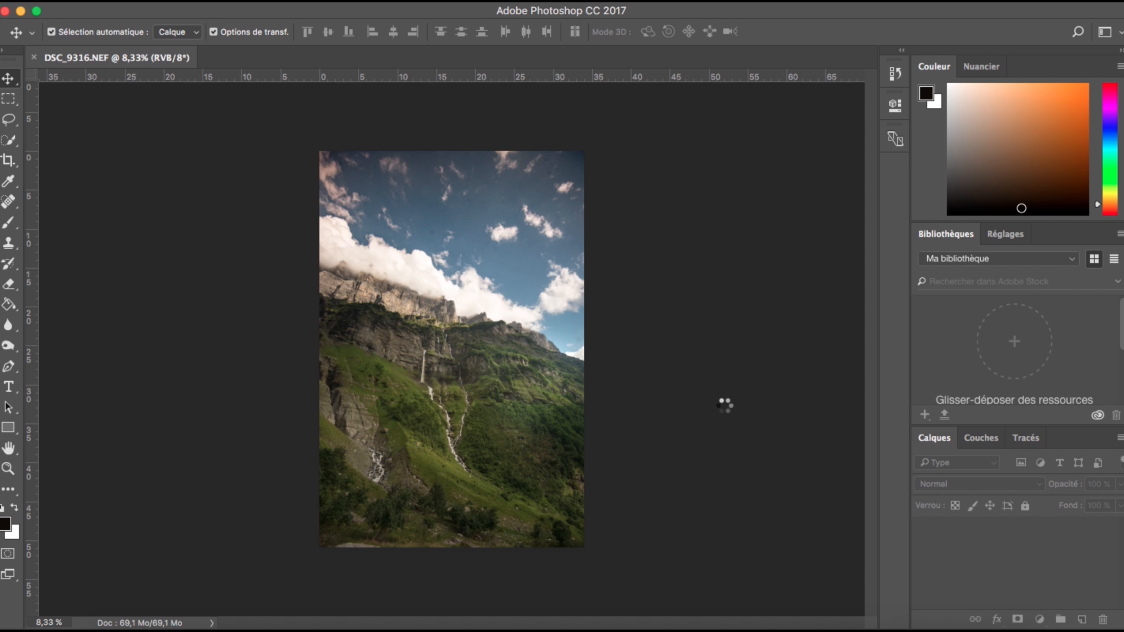
{"action": "left_click", "coordinate": [717, 398]}
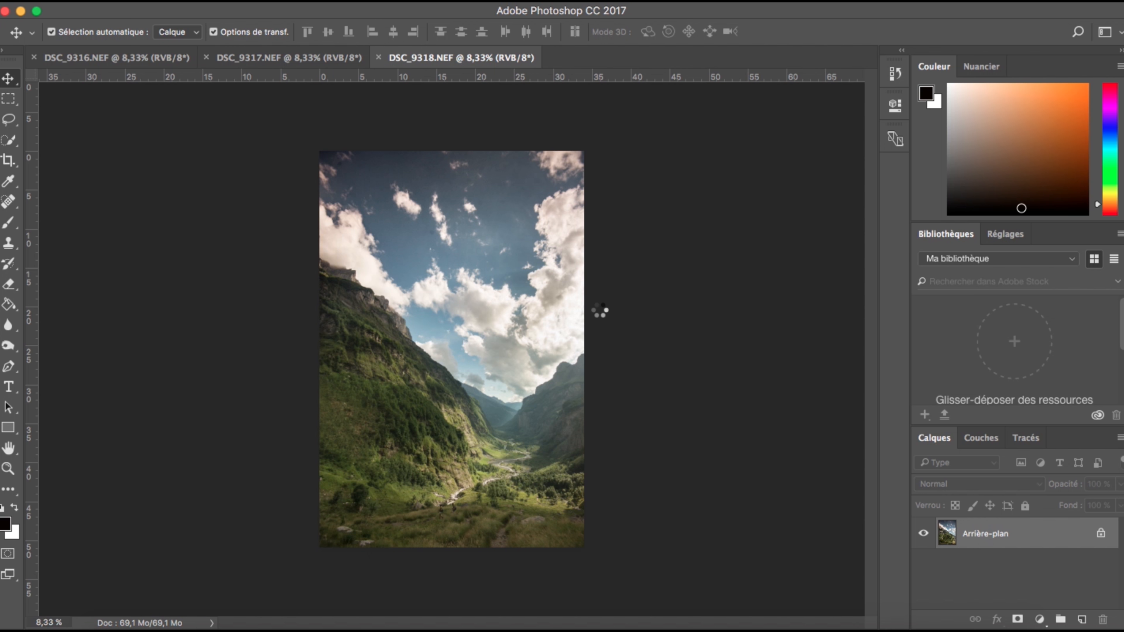
{"action": "left_click", "coordinate": [683, 393]}
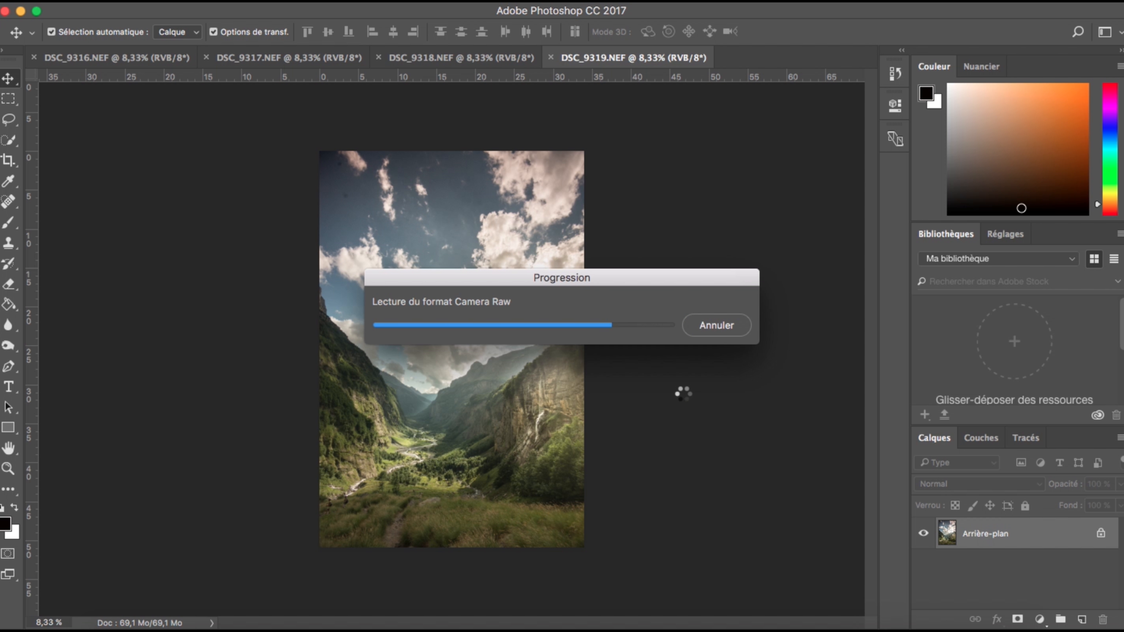
{"action": "left_click", "coordinate": [685, 396]}
{"action": "key", "text": "Return"}
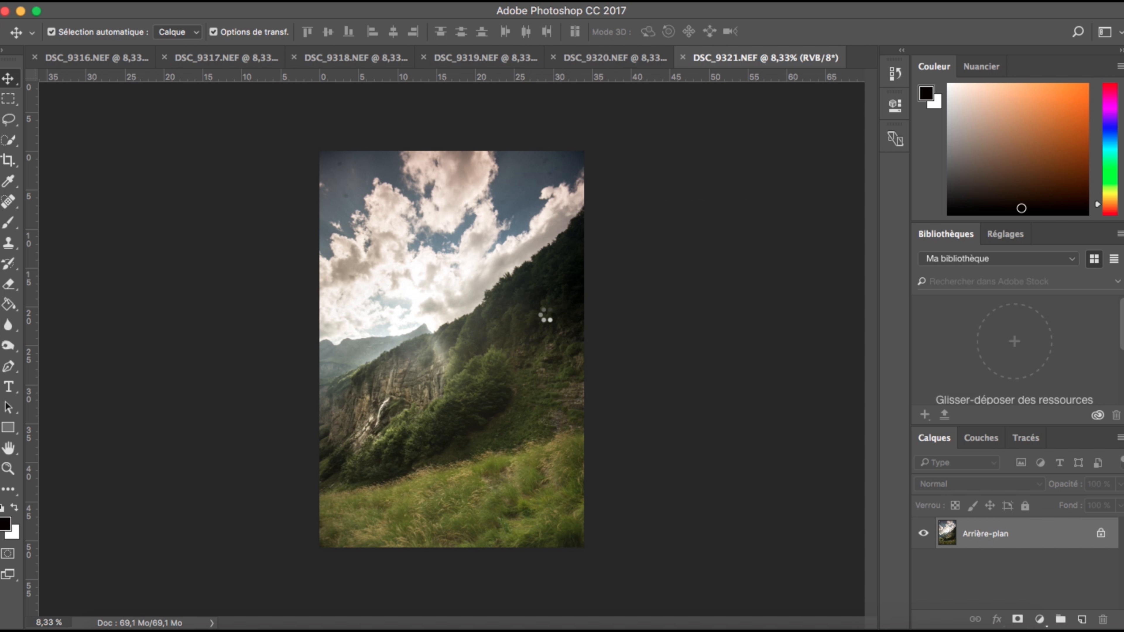
Step: Merge the seven open images into a panorama with Photomerge, using the Auto layout with image blending
{"action": "key", "text": "Return"}
{"action": "left_click", "coordinate": [491, 1]}
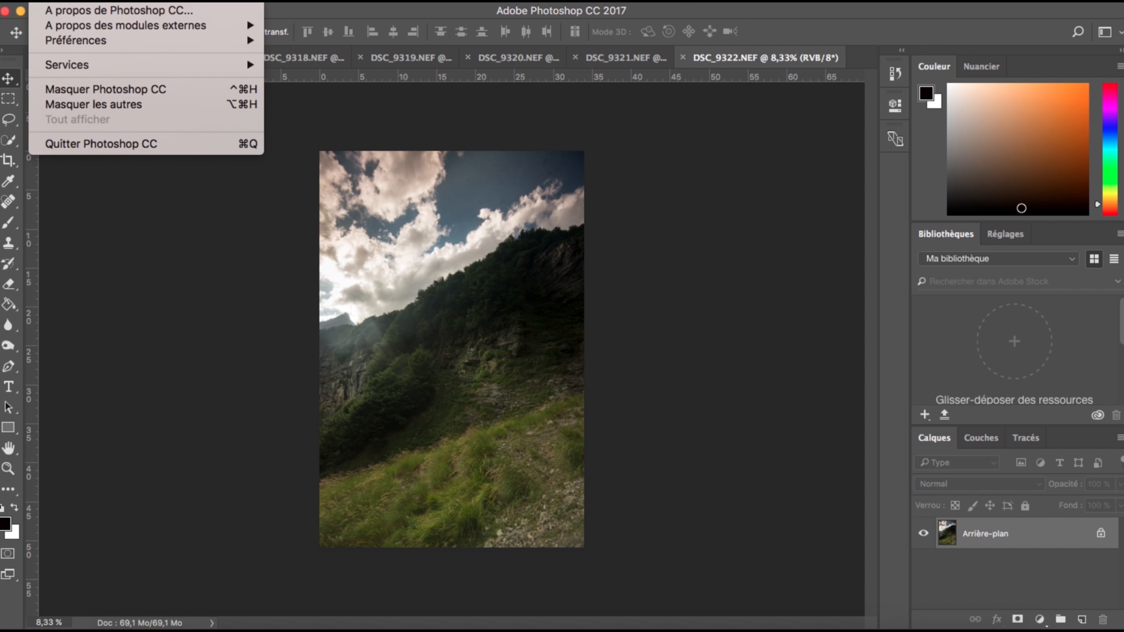
{"action": "mouse_move", "coordinate": [133, 1]}
{"action": "mouse_move", "coordinate": [231, 334]}
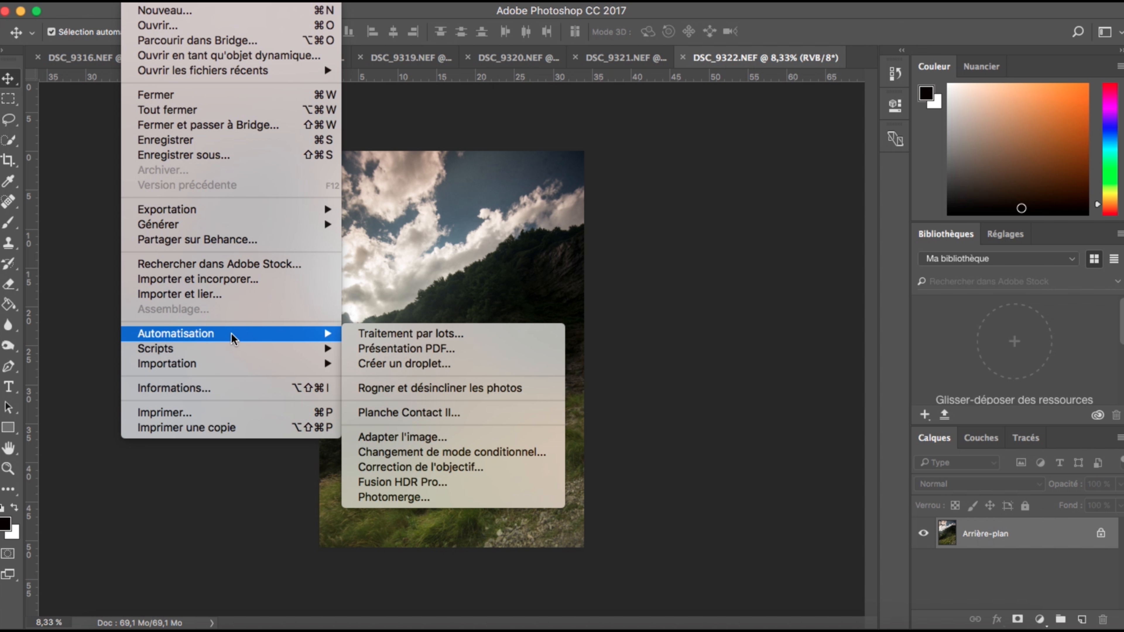
{"action": "left_click", "coordinate": [434, 498]}
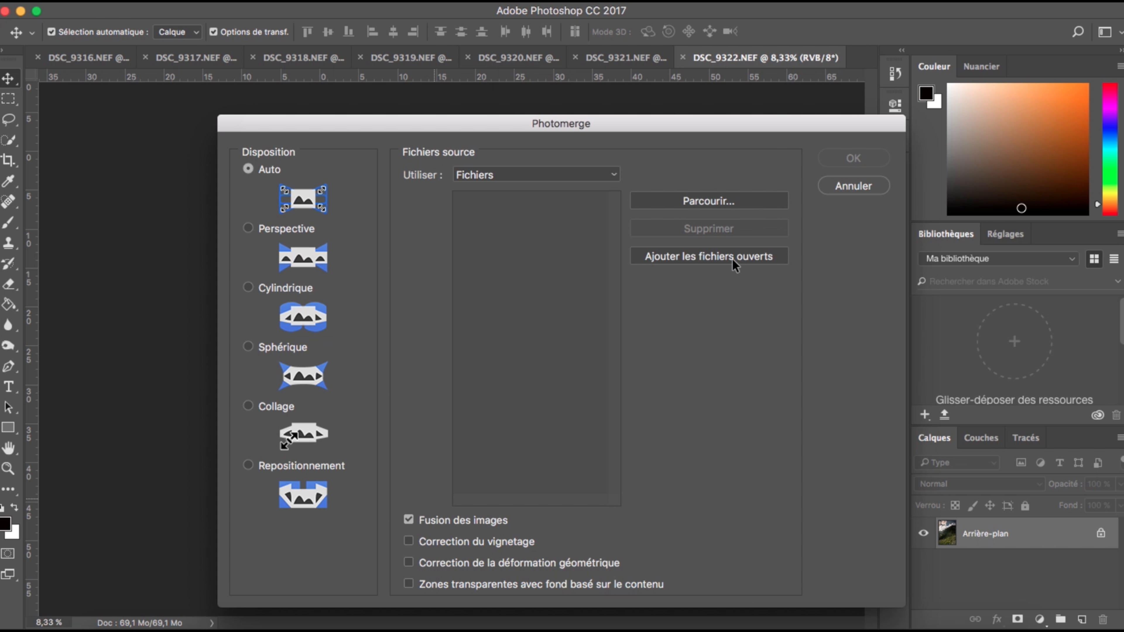
{"action": "left_click", "coordinate": [719, 259]}
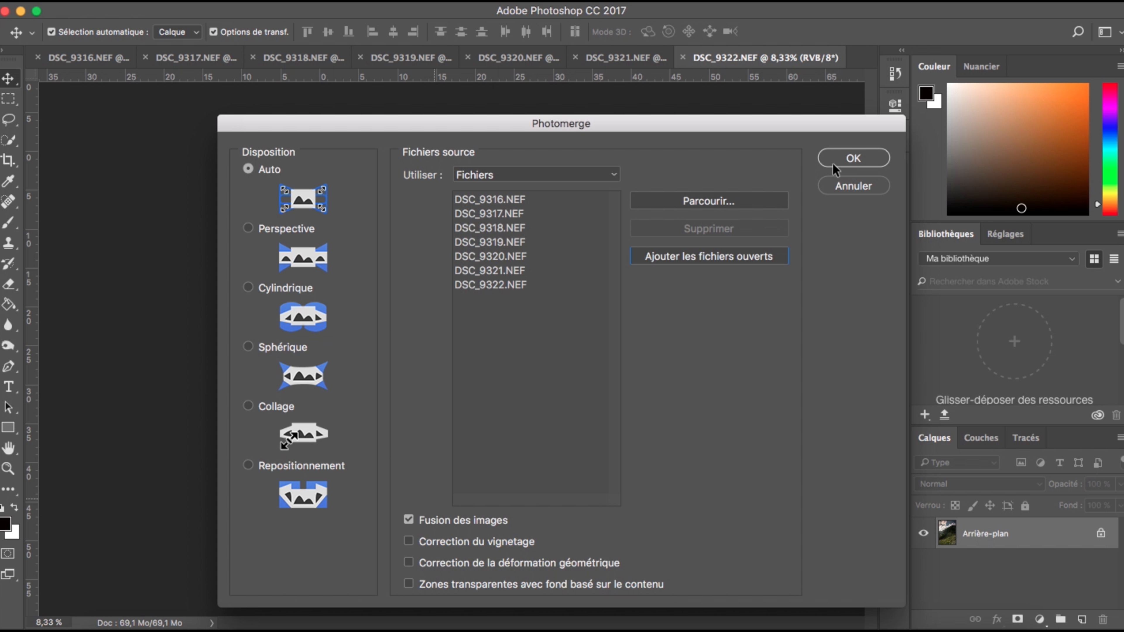
{"action": "left_click", "coordinate": [848, 161]}
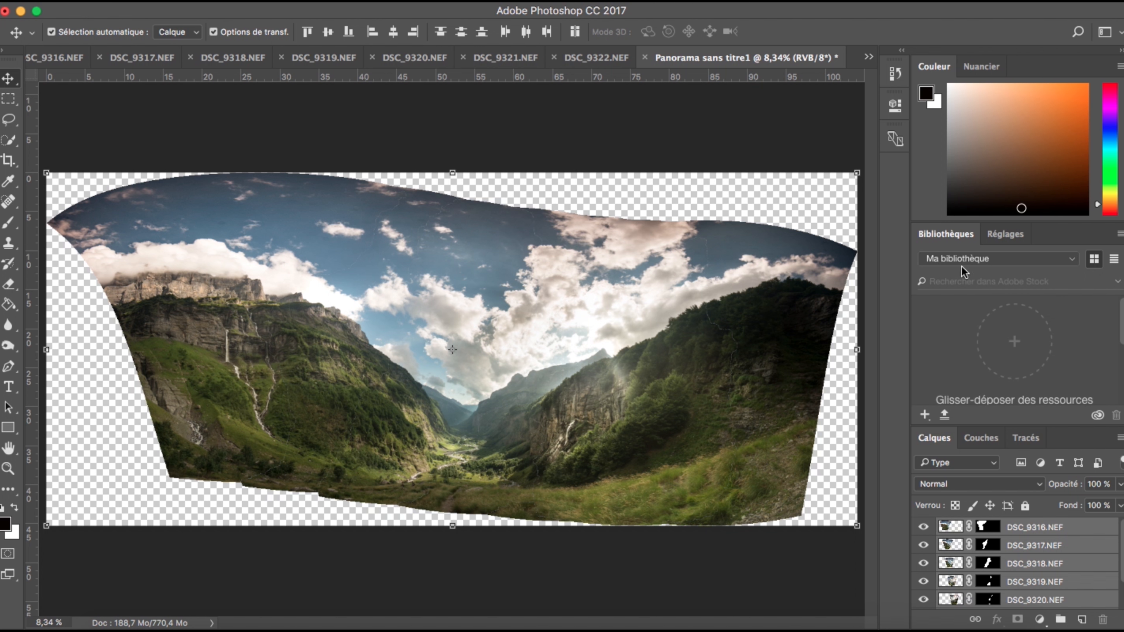
Step: Merge all selected panorama layers into a single layer
{"action": "right_click", "coordinate": [1060, 569]}
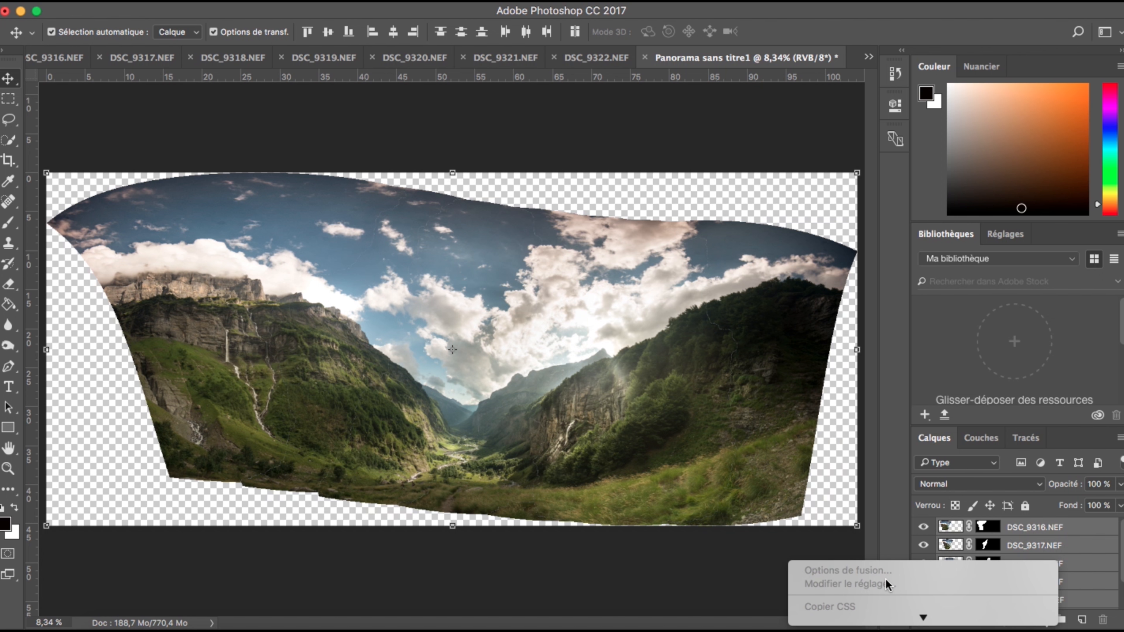
{"action": "scroll", "coordinate": [885, 579], "scroll_direction": "down", "scroll_amount": 3}
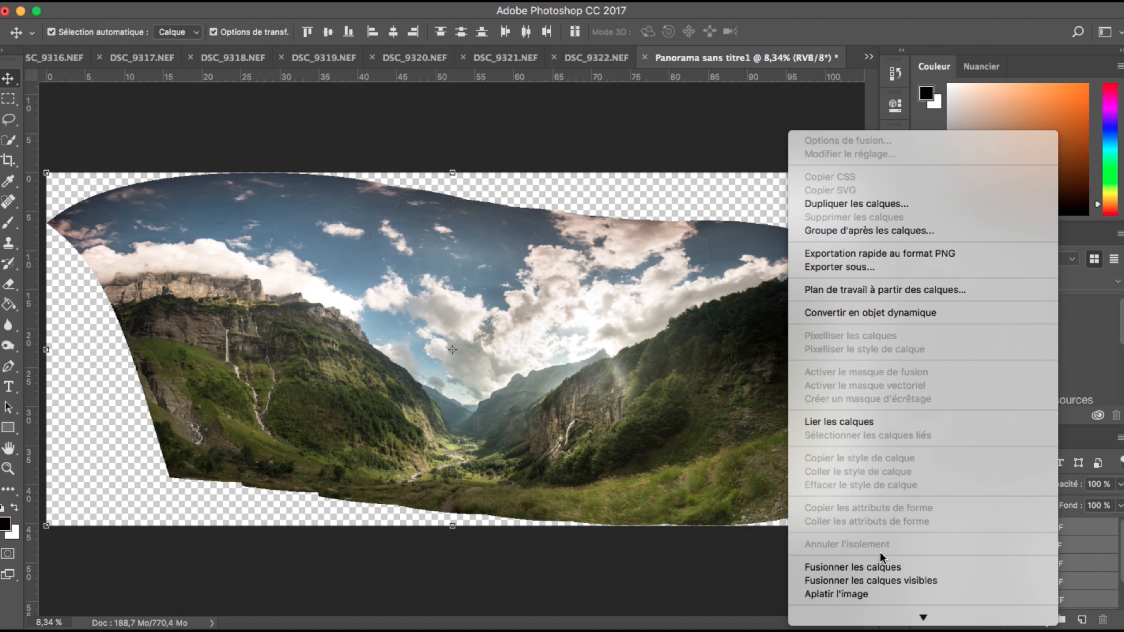
{"action": "left_click", "coordinate": [883, 568]}
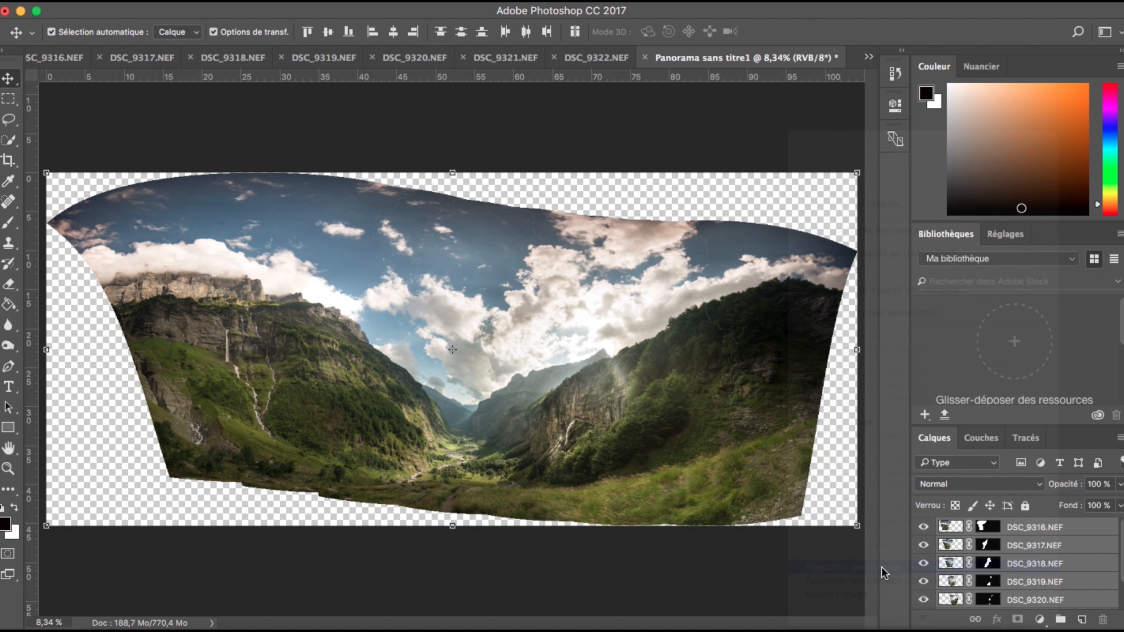
Step: Clone nearby dark foliage with the Clone Stamp tool over the bright light flare on the trees above the cliff
{"action": "scroll", "coordinate": [566, 323], "scroll_direction": "up", "scroll_amount": 5}
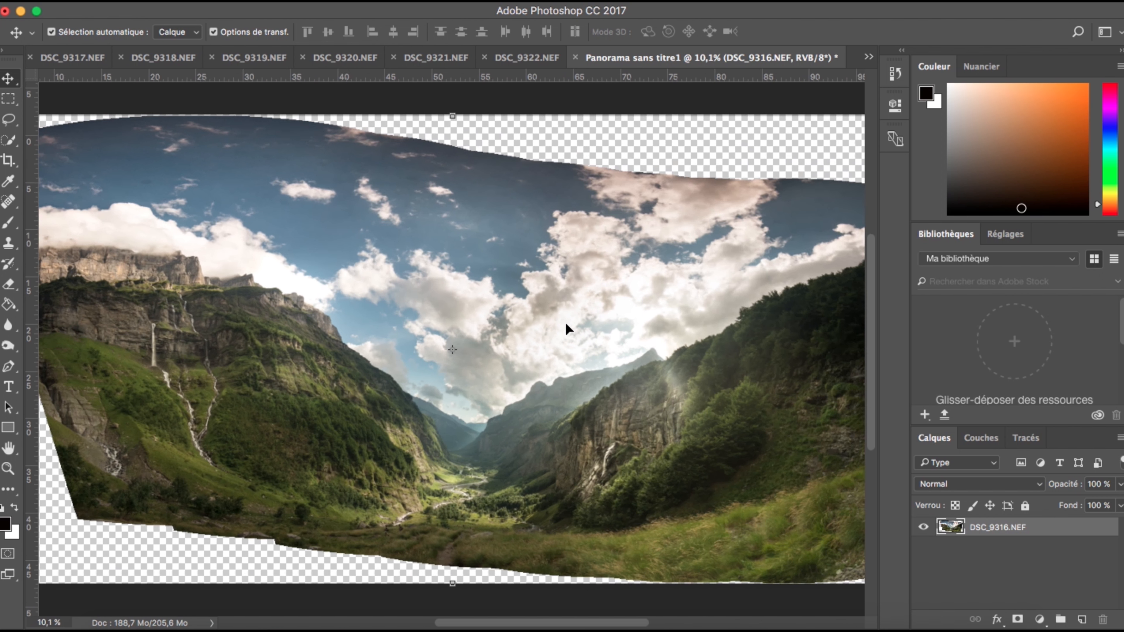
{"action": "scroll", "coordinate": [776, 429], "scroll_direction": "up", "scroll_amount": 6}
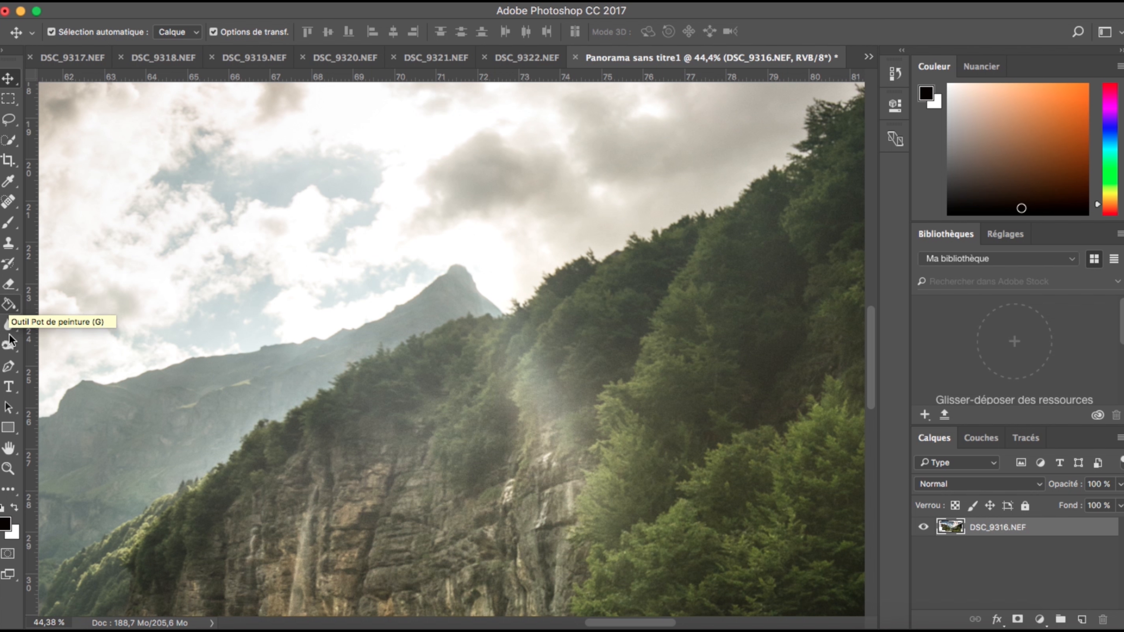
{"action": "left_click", "coordinate": [9, 244]}
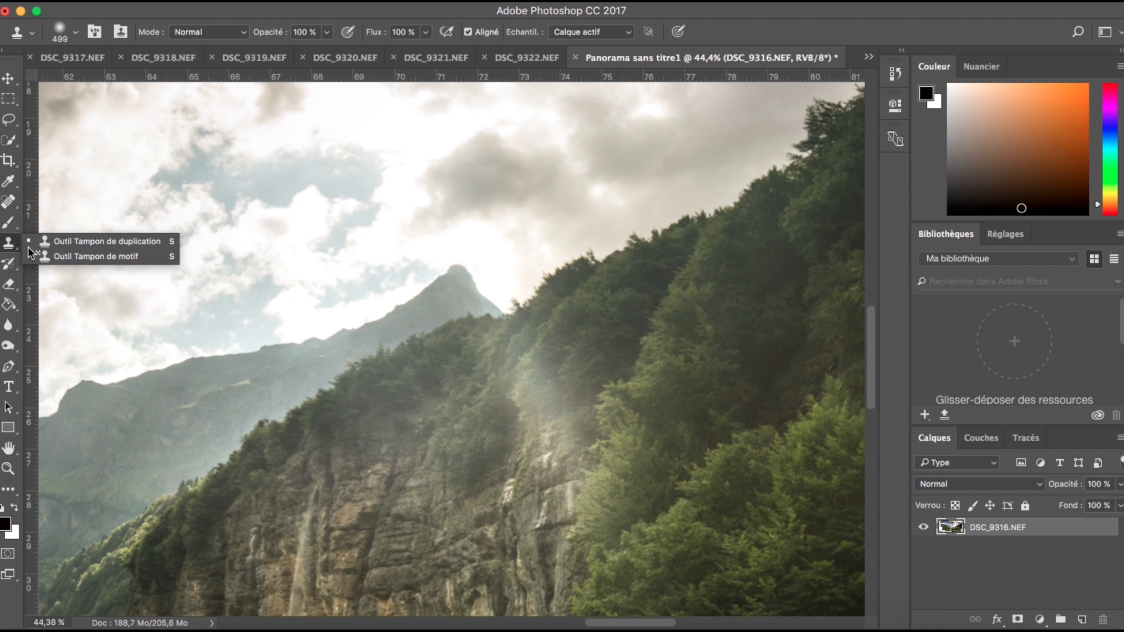
{"action": "left_click", "coordinate": [53, 244]}
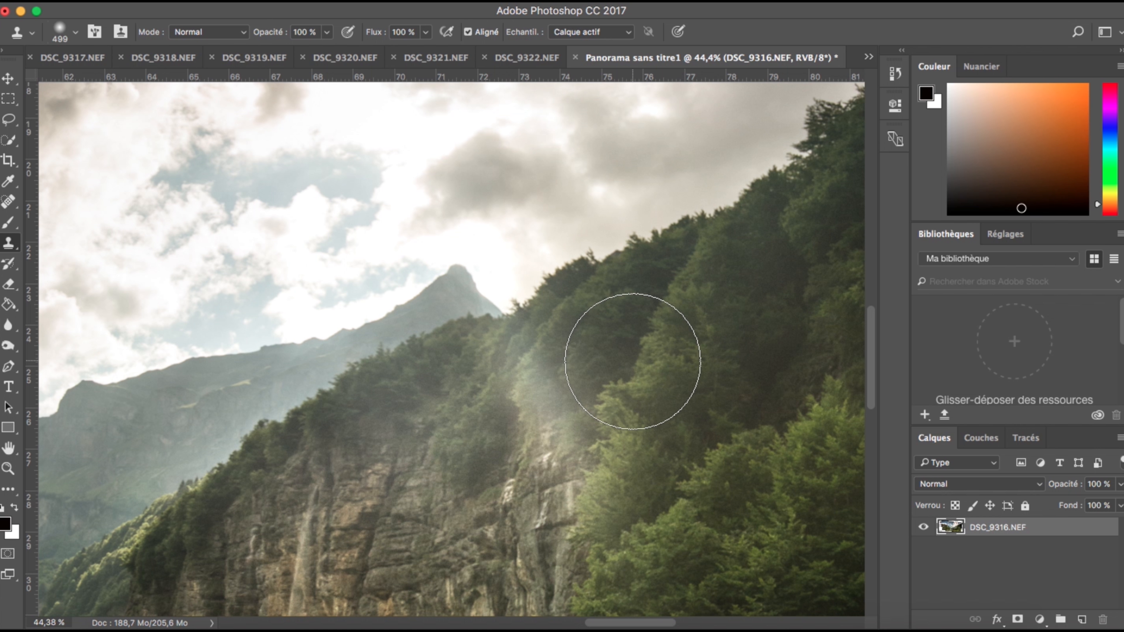
{"action": "left_click", "coordinate": [612, 349], "text": "alt"}
{"action": "left_click", "coordinate": [549, 396]}
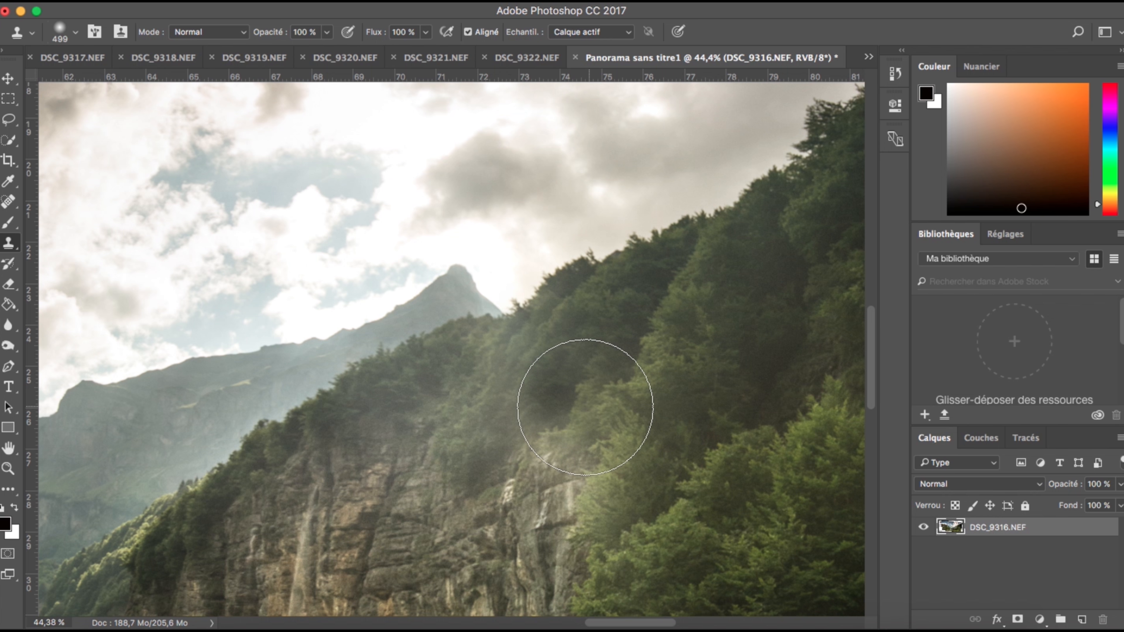
{"action": "left_click", "coordinate": [559, 428]}
Step: Activate the Crop tool and set its ratio to the original image proportions (Format d'origine)
{"action": "scroll", "coordinate": [615, 364], "scroll_direction": "down", "scroll_amount": 5}
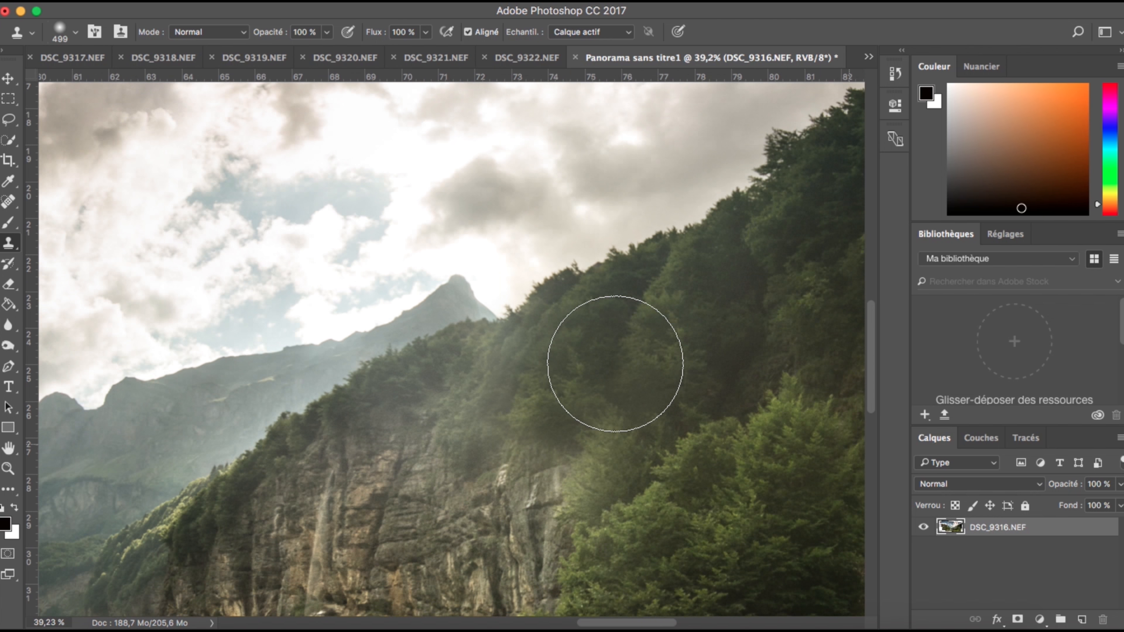
{"action": "scroll", "coordinate": [678, 602], "scroll_direction": "down", "scroll_amount": 3}
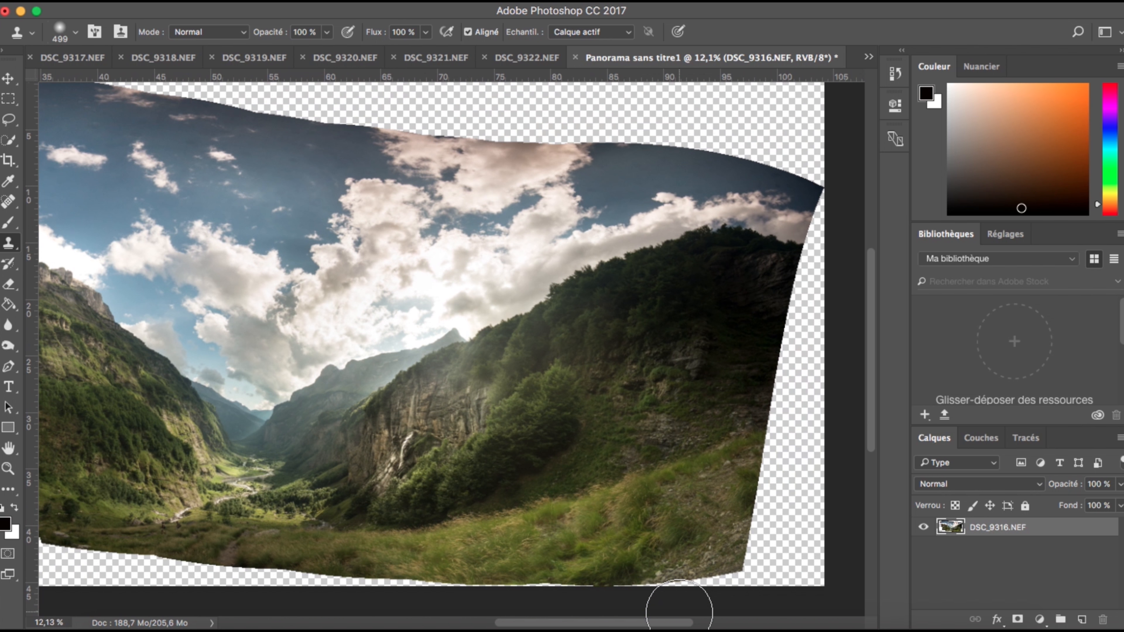
{"action": "scroll", "coordinate": [402, 388], "scroll_direction": "left", "scroll_amount": 5}
{"action": "left_click", "coordinate": [402, 389]}
{"action": "scroll", "coordinate": [402, 389], "scroll_direction": "down", "scroll_amount": 1}
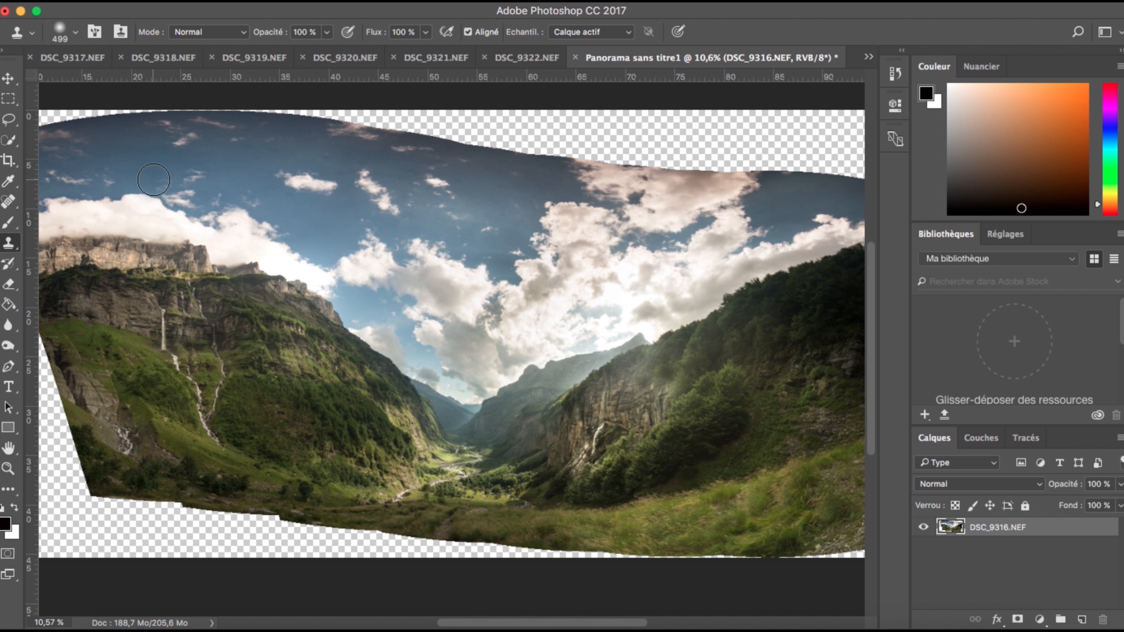
{"action": "scroll", "coordinate": [153, 186], "scroll_direction": "down", "scroll_amount": 1}
{"action": "scroll", "coordinate": [154, 179], "scroll_direction": "down", "scroll_amount": 1}
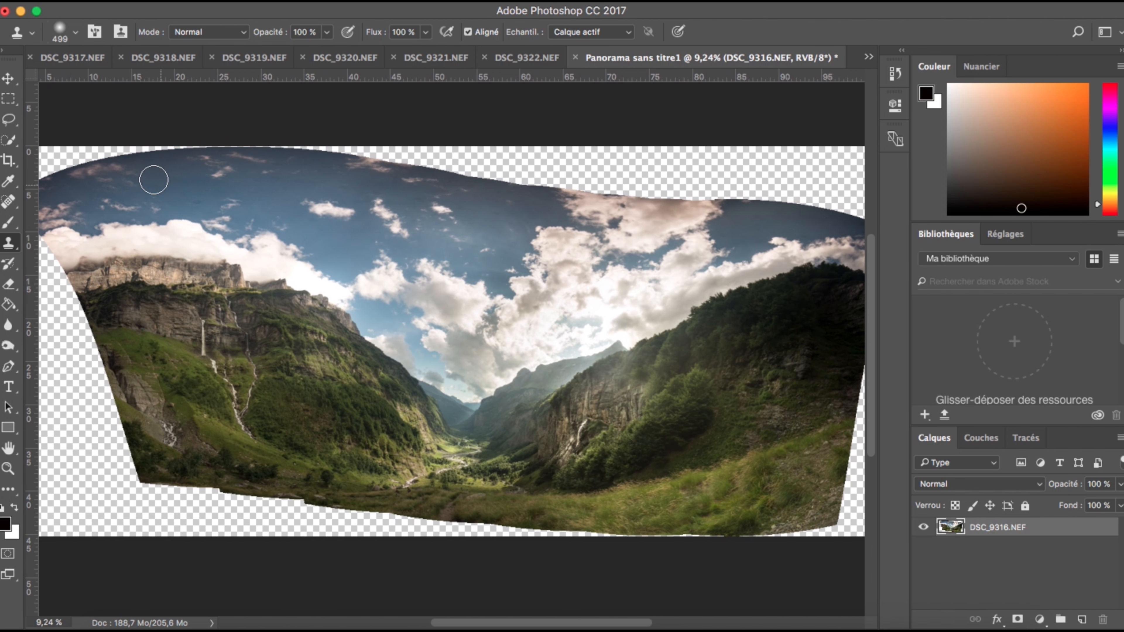
{"action": "left_click", "coordinate": [8, 160]}
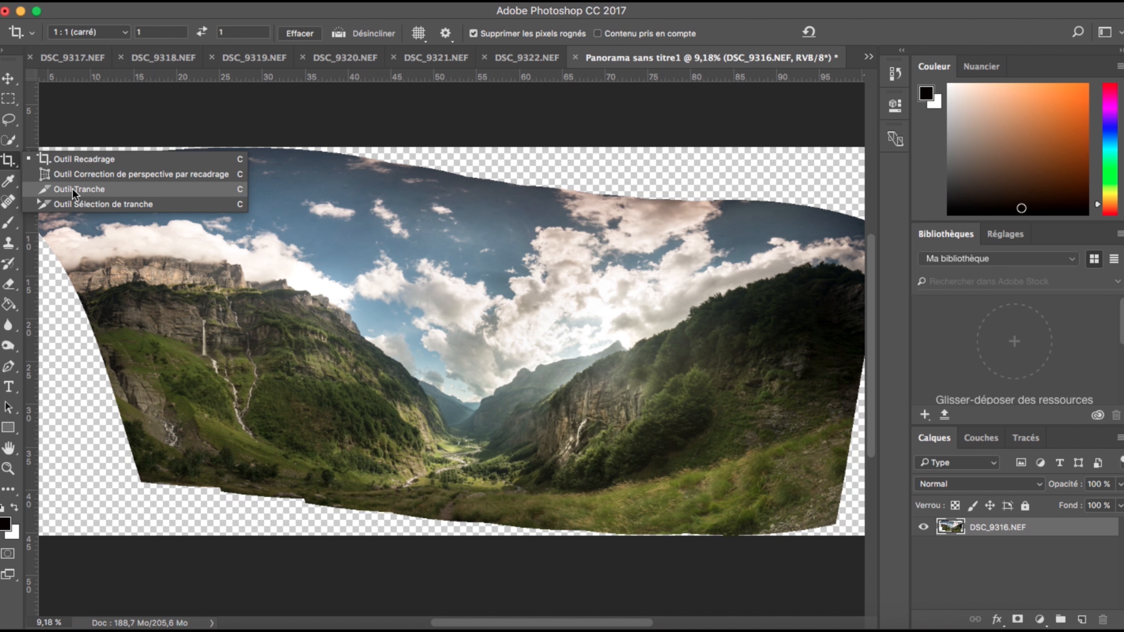
{"action": "left_click", "coordinate": [83, 161]}
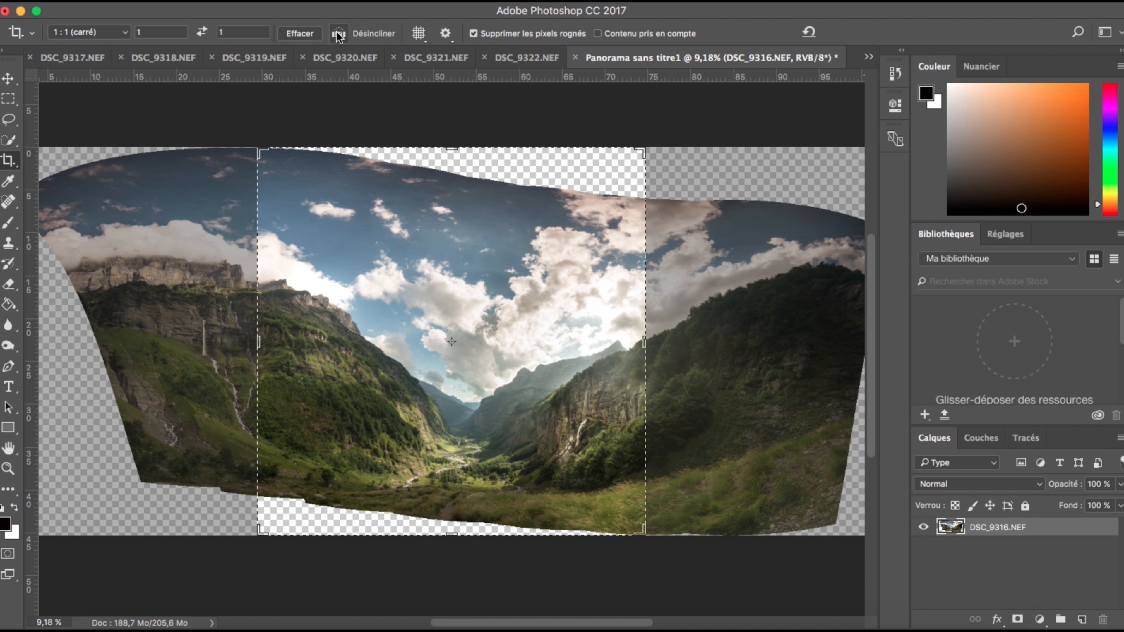
{"action": "left_click", "coordinate": [114, 39]}
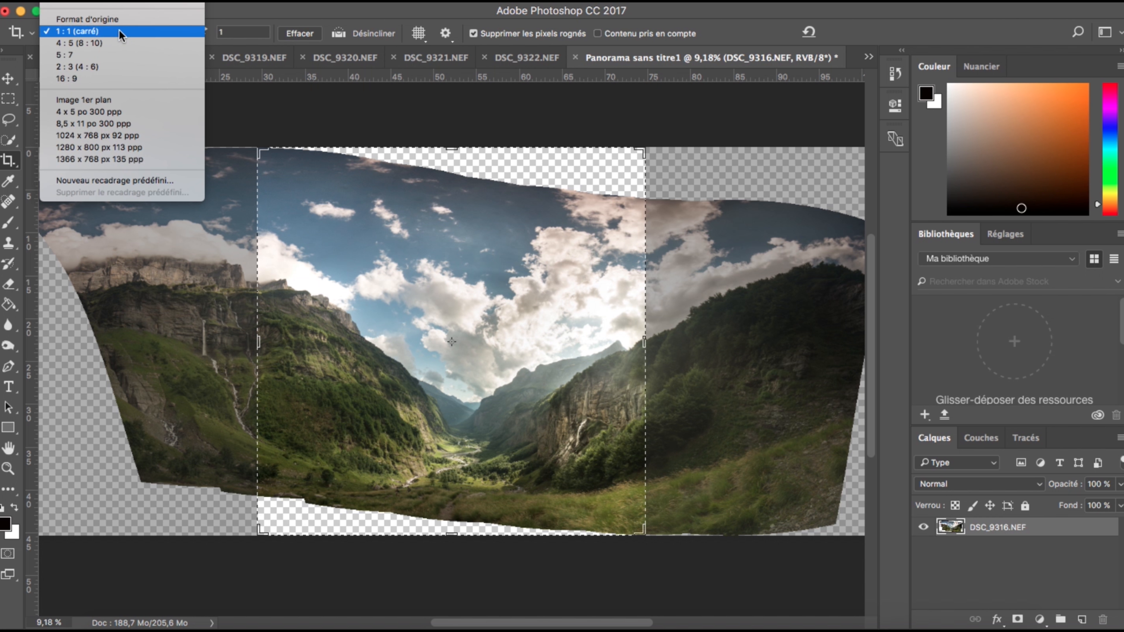
{"action": "left_click", "coordinate": [109, 1]}
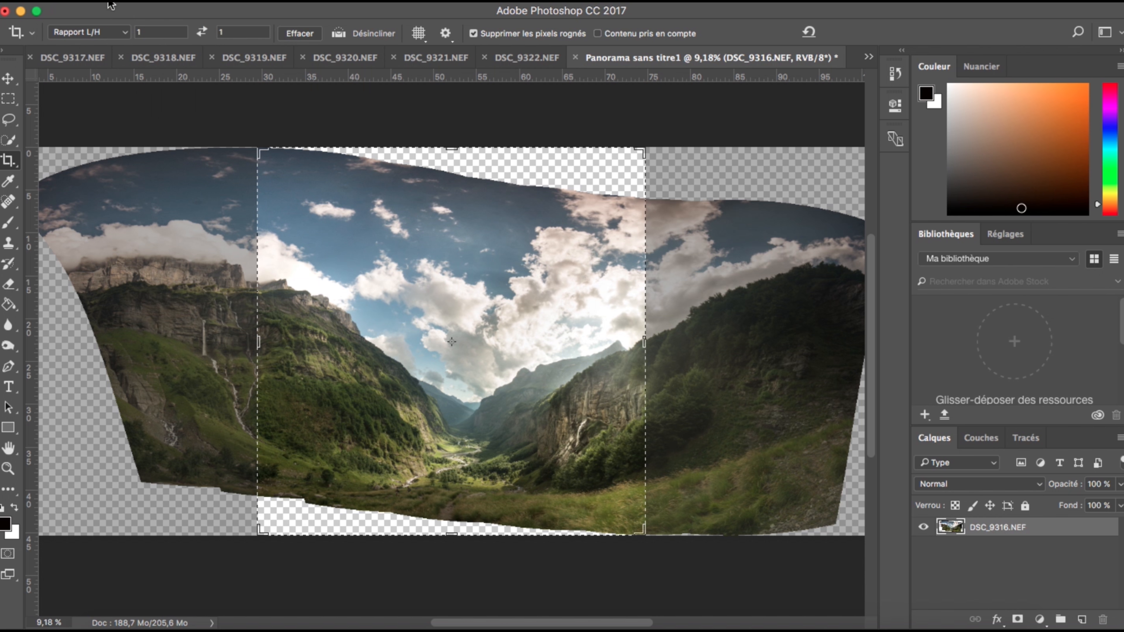
{"action": "left_click", "coordinate": [103, 28]}
{"action": "left_click", "coordinate": [107, 40]}
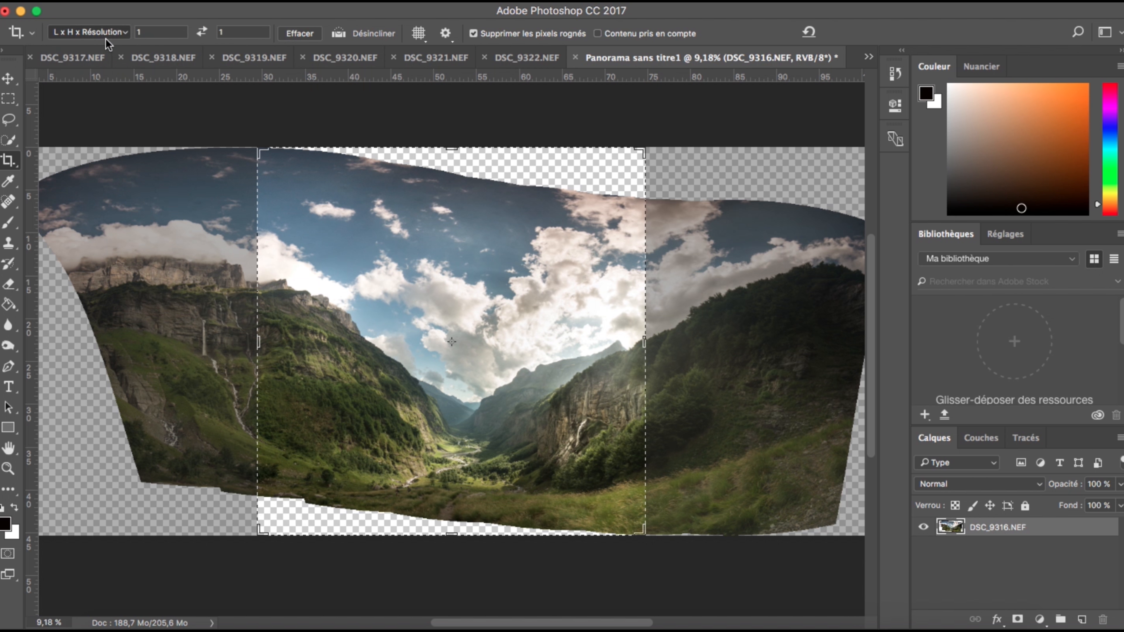
{"action": "left_click", "coordinate": [104, 35]}
{"action": "left_click", "coordinate": [110, 54]}
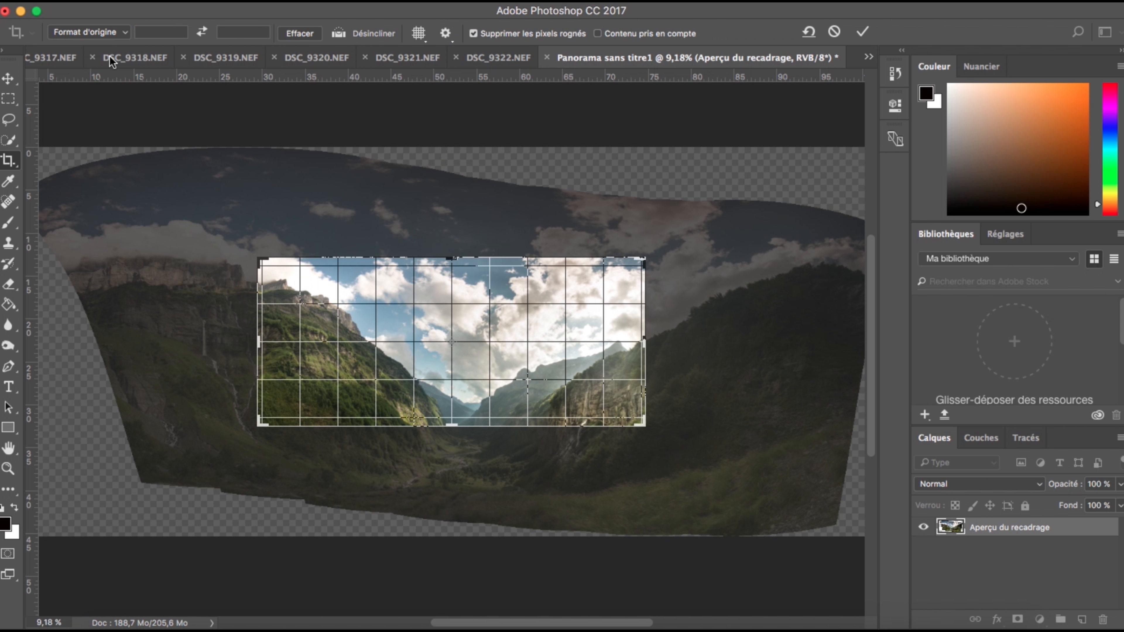
Step: Straighten the panorama along a line across its width, from the waterfall cliff to the right edge, and crop it
{"action": "left_click_drag", "start_coordinate": [262, 259], "coordinate": [155, 214]}
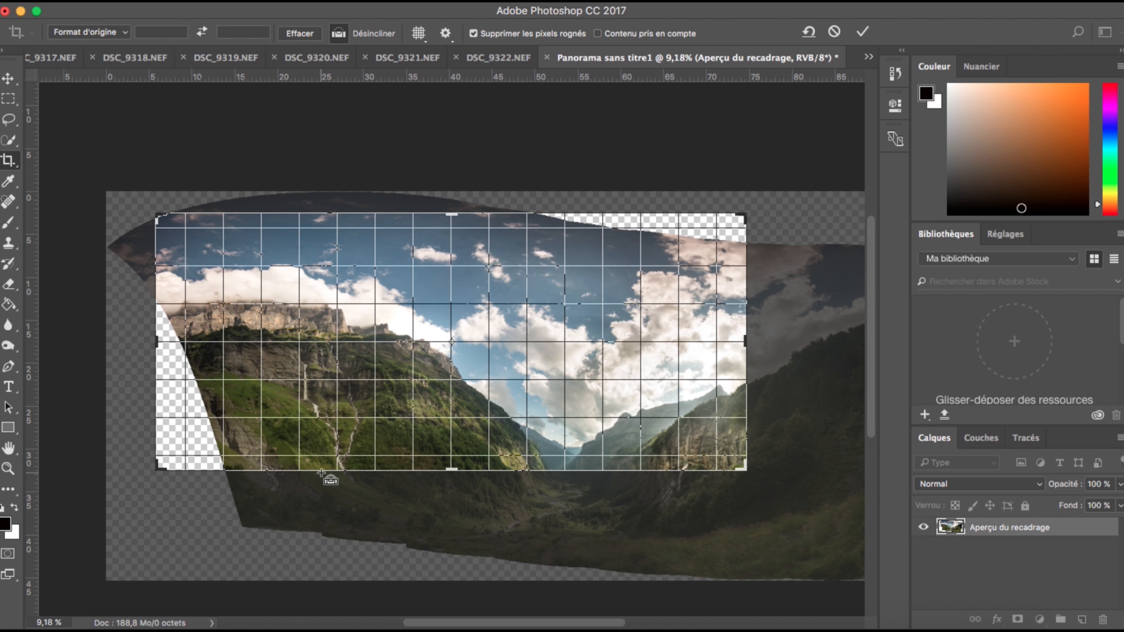
{"action": "key", "text": "Escape"}
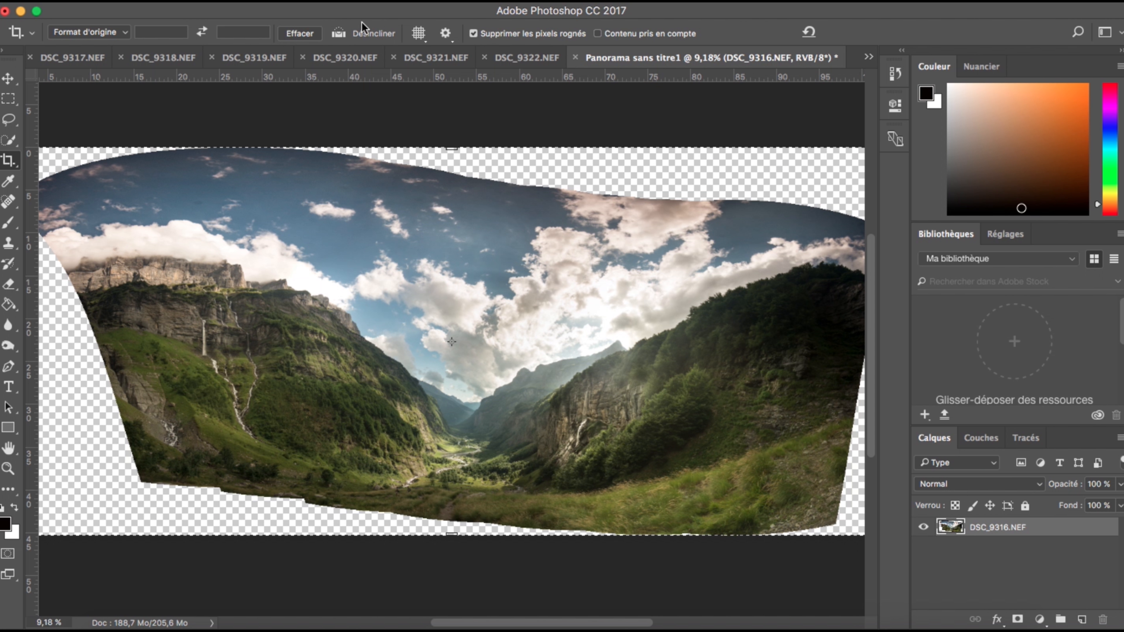
{"action": "left_click", "coordinate": [363, 38]}
{"action": "left_click_drag", "start_coordinate": [162, 318], "coordinate": [858, 368]}
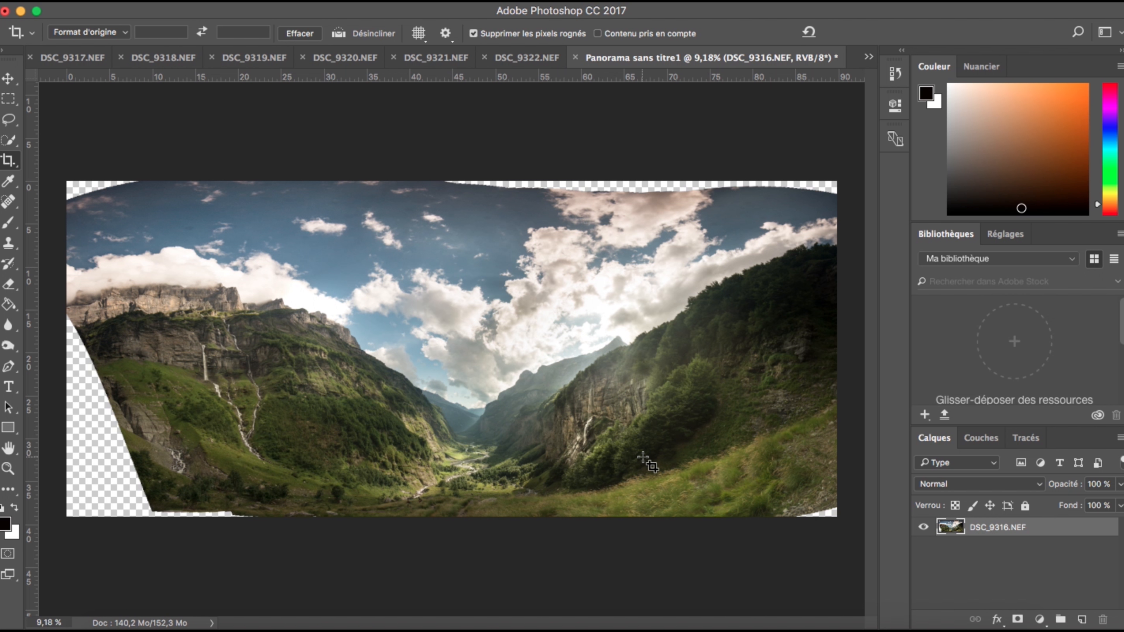
Step: Crop the panorama with the empty L x H x Résolution preset, trimming the transparent wedge on its left side and the strip along its top
{"action": "scroll", "coordinate": [643, 457], "scroll_direction": "up", "scroll_amount": 2}
{"action": "scroll", "coordinate": [643, 457], "scroll_direction": "down", "scroll_amount": 3}
{"action": "scroll", "coordinate": [643, 457], "scroll_direction": "up", "scroll_amount": 2}
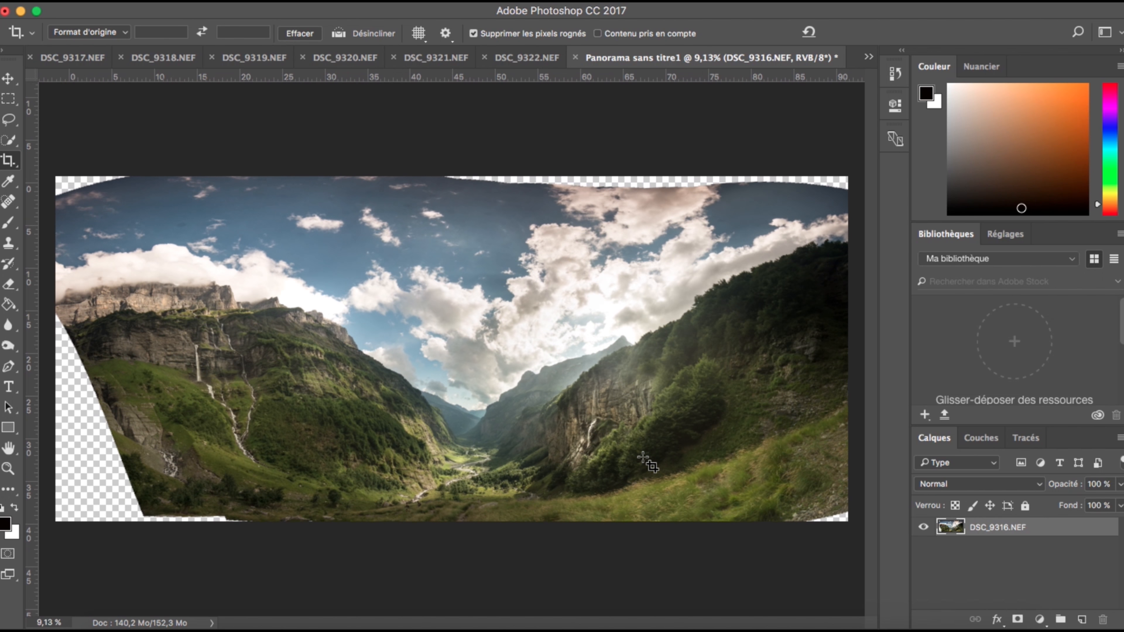
{"action": "left_click", "coordinate": [9, 161]}
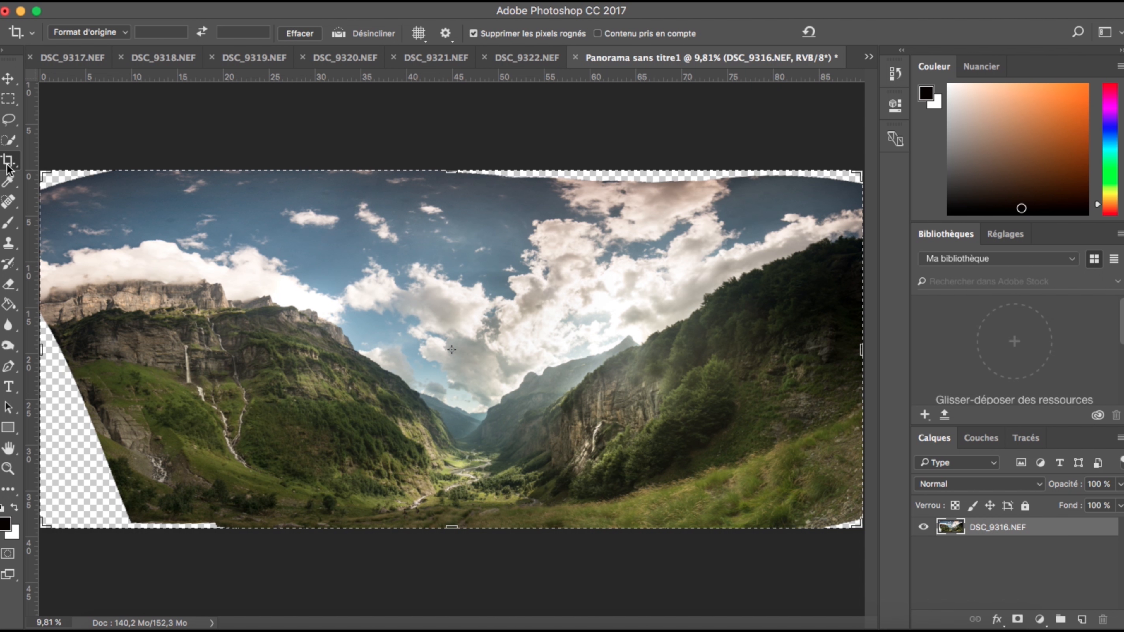
{"action": "left_click", "coordinate": [94, 29]}
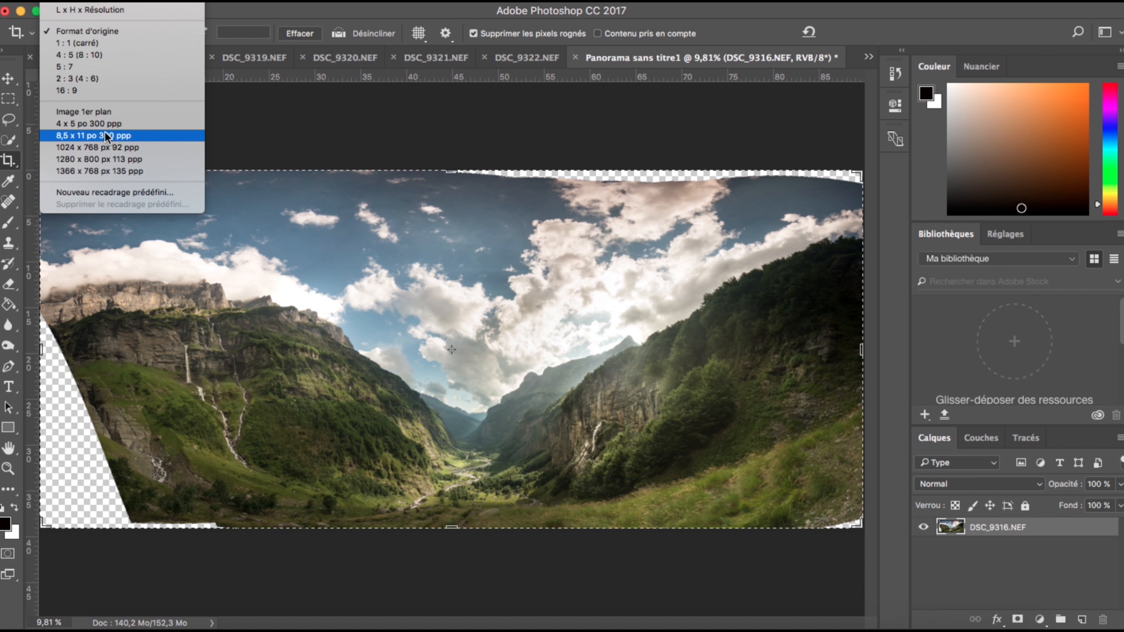
{"action": "left_click", "coordinate": [97, 11]}
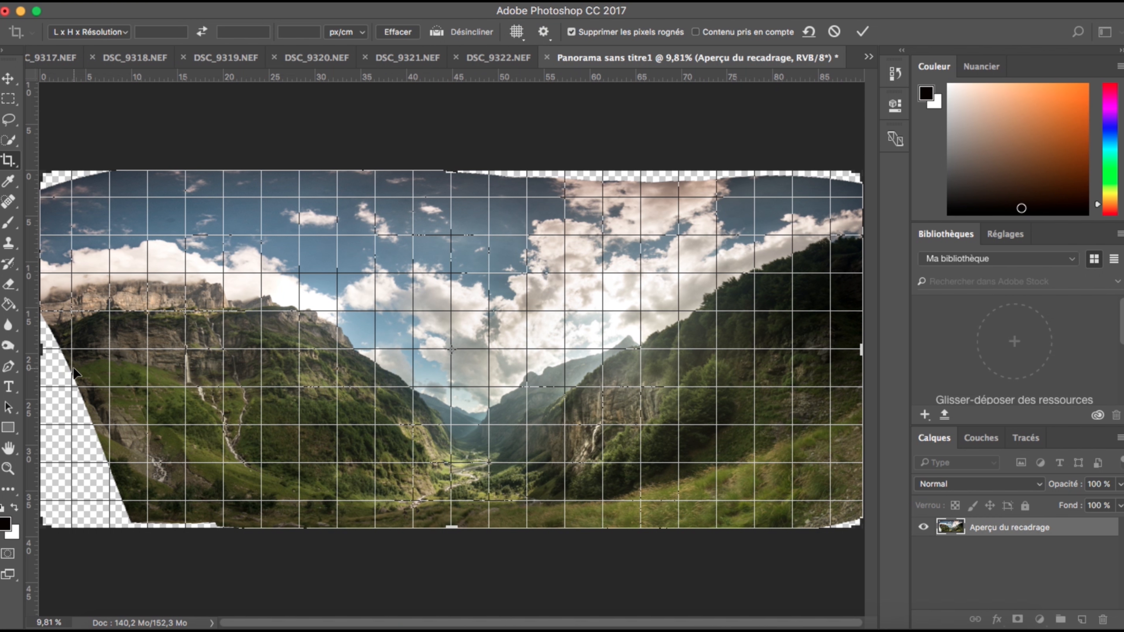
{"action": "left_click_drag", "start_coordinate": [50, 354], "coordinate": [91, 355]}
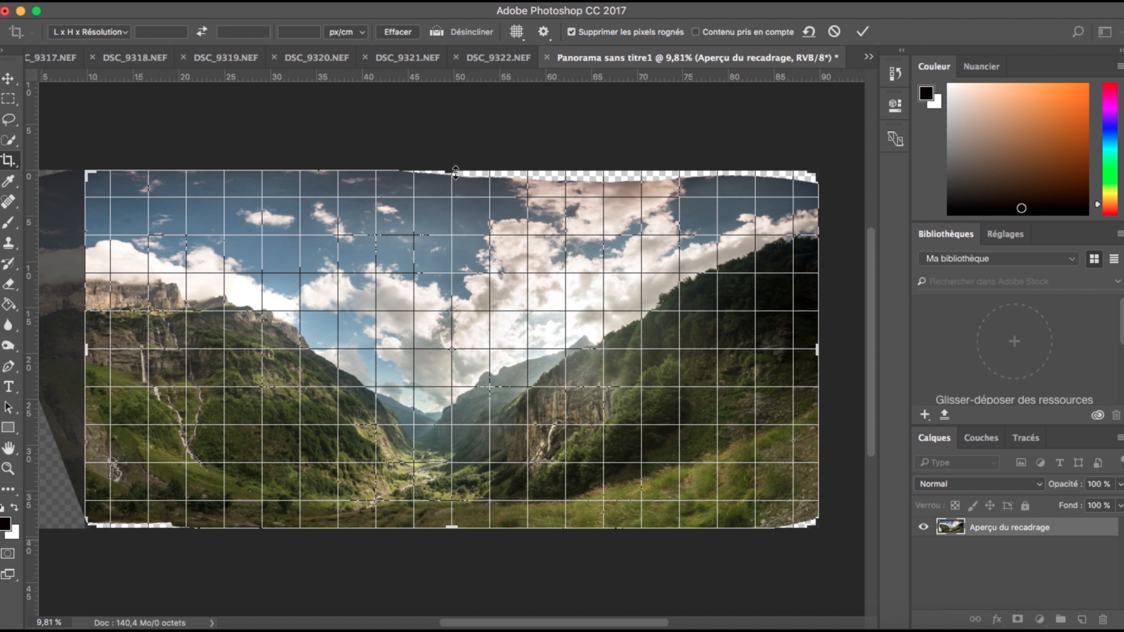
{"action": "left_click_drag", "start_coordinate": [456, 172], "coordinate": [456, 179]}
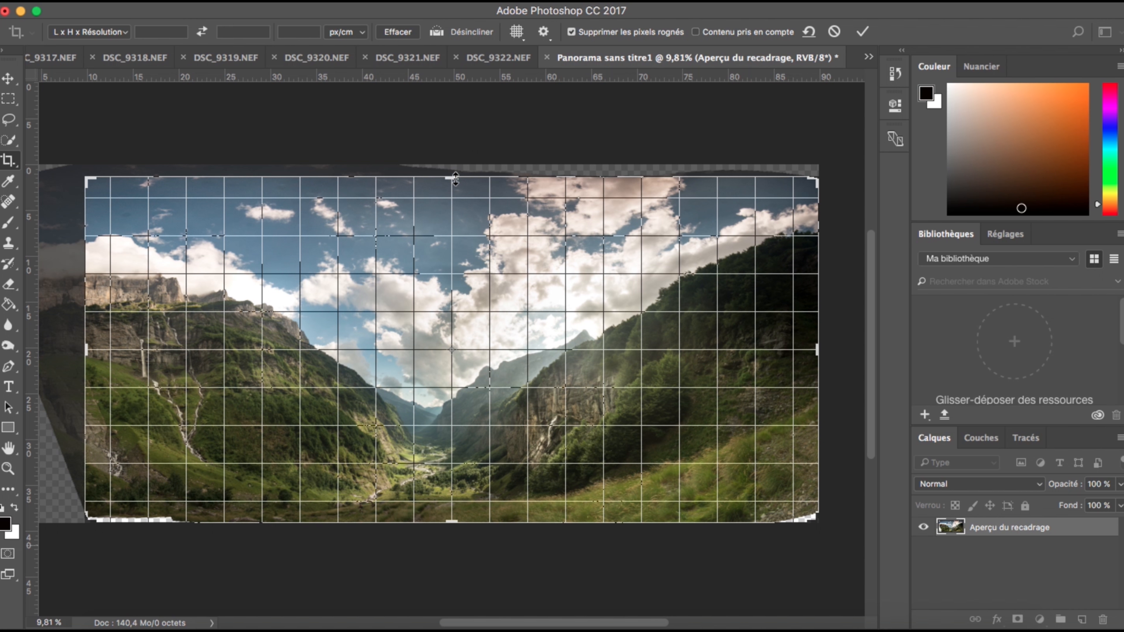
{"action": "key", "text": "Return"}
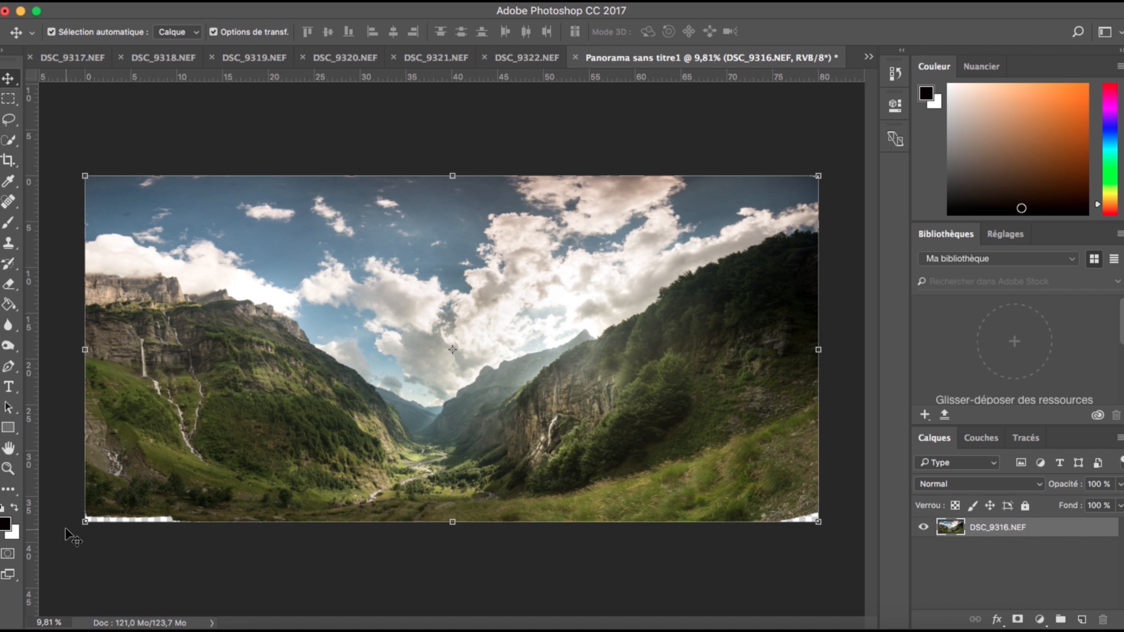
Step: Clone dark grass with the Clone Stamp tool over the left end of the transparent strip along the panorama's lower edge
{"action": "left_click", "coordinate": [8, 245]}
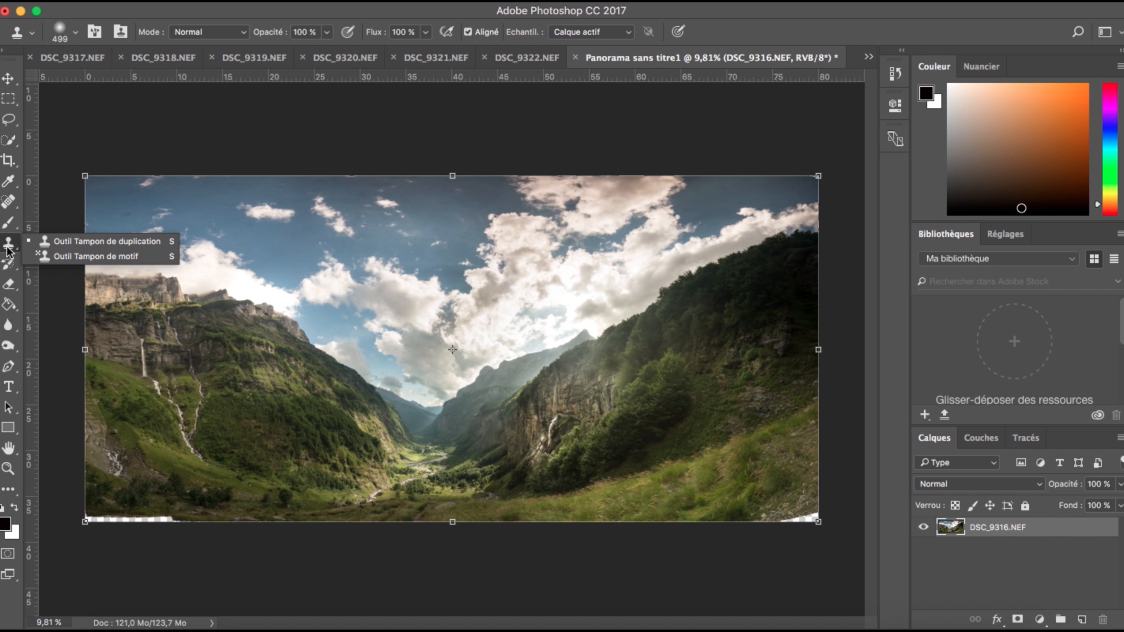
{"action": "left_click", "coordinate": [44, 243]}
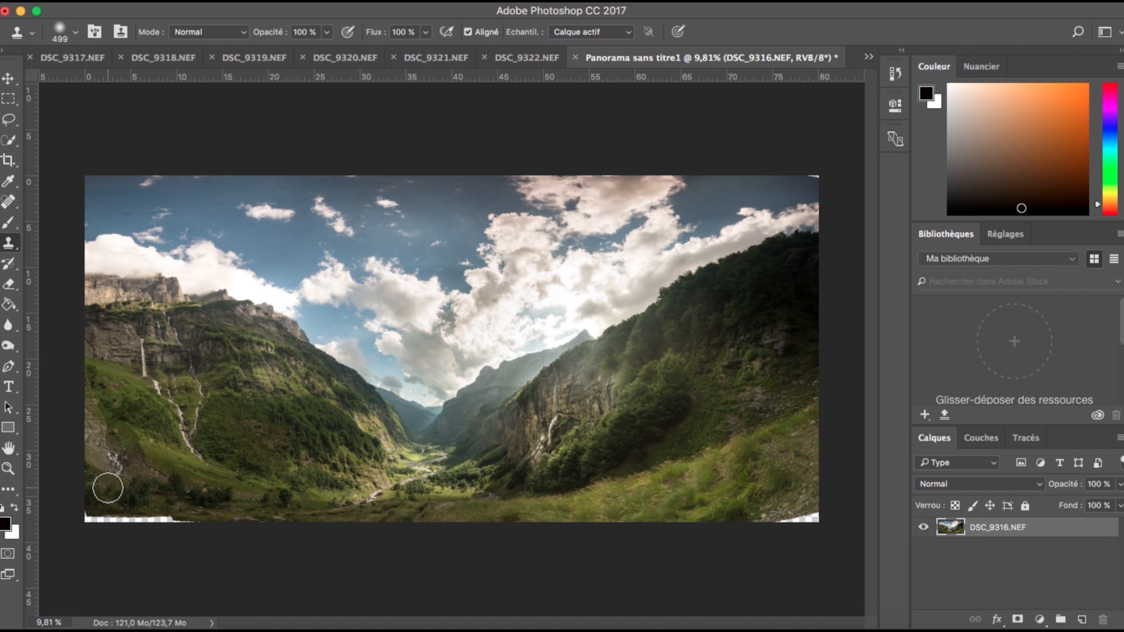
{"action": "scroll", "coordinate": [108, 488], "scroll_direction": "up", "scroll_amount": 5}
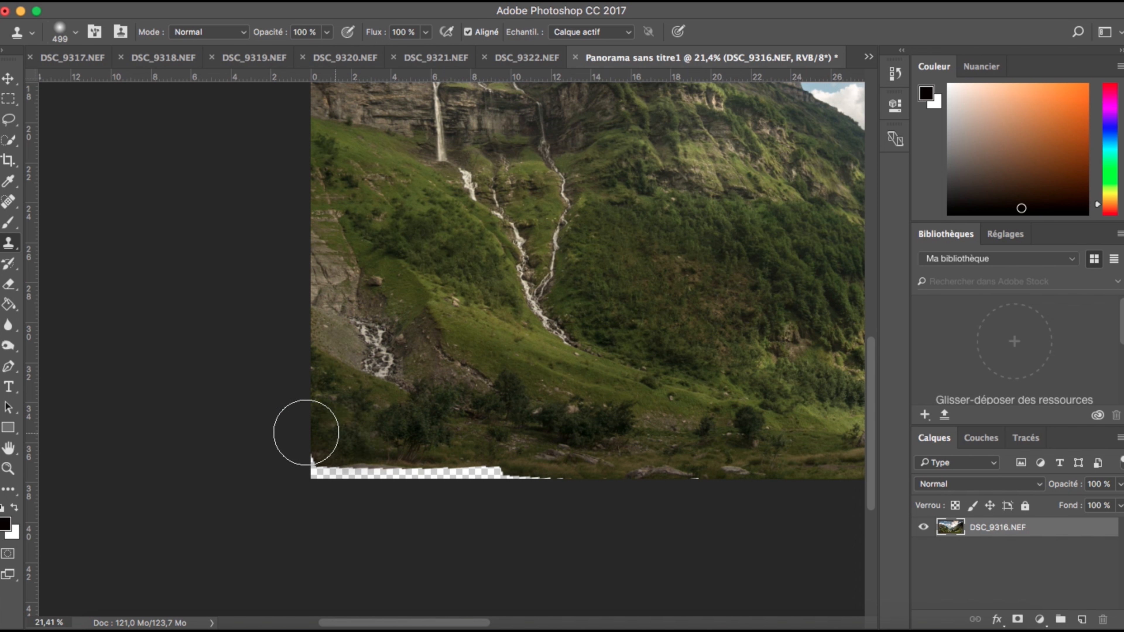
{"action": "left_click", "coordinate": [307, 477]}
{"action": "left_click", "coordinate": [318, 449]}
{"action": "left_click", "coordinate": [321, 489]}
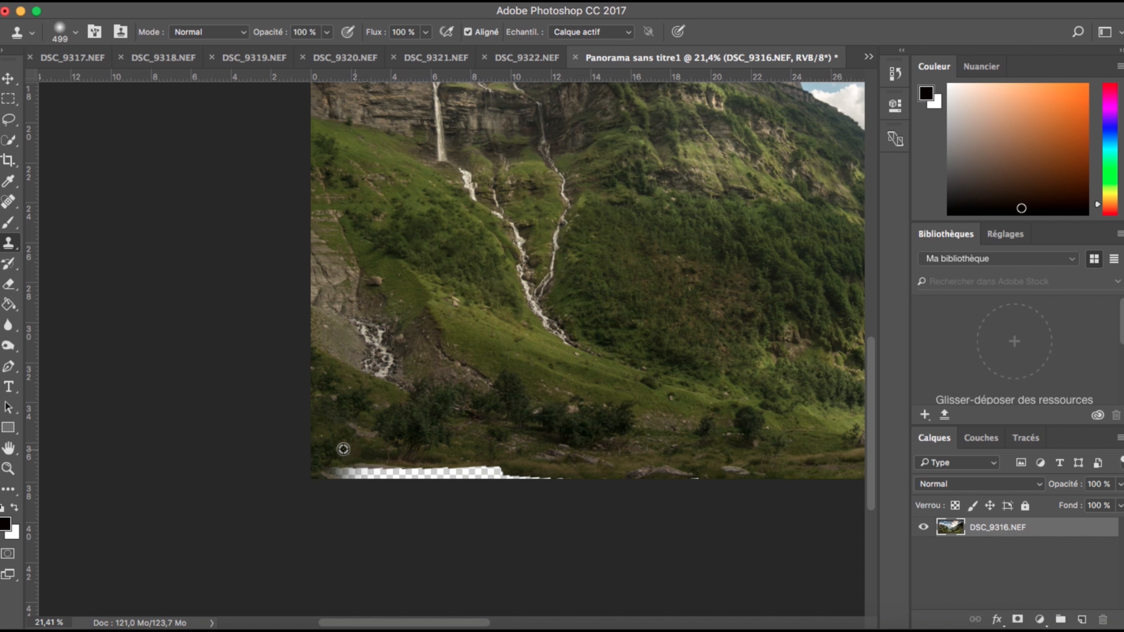
{"action": "left_click", "coordinate": [339, 440], "text": "alt"}
{"action": "left_click_drag", "start_coordinate": [334, 472], "coordinate": [361, 466]}
Step: Clone nearby grass over the right end of the transparent strip at the panorama's lower-left edge
{"action": "left_click", "coordinate": [507, 451], "text": "alt"}
{"action": "left_click", "coordinate": [495, 482]}
{"action": "left_click", "coordinate": [531, 455], "text": "alt"}
{"action": "left_click", "coordinate": [530, 472]}
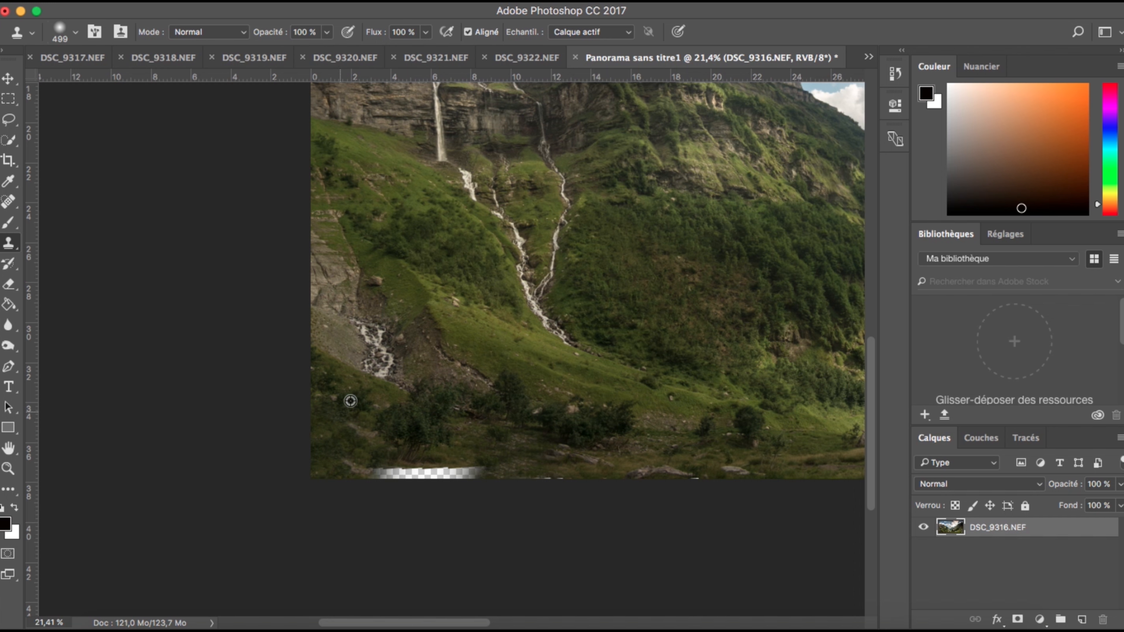
{"action": "left_click", "coordinate": [379, 378], "text": "alt"}
{"action": "left_click", "coordinate": [364, 472]}
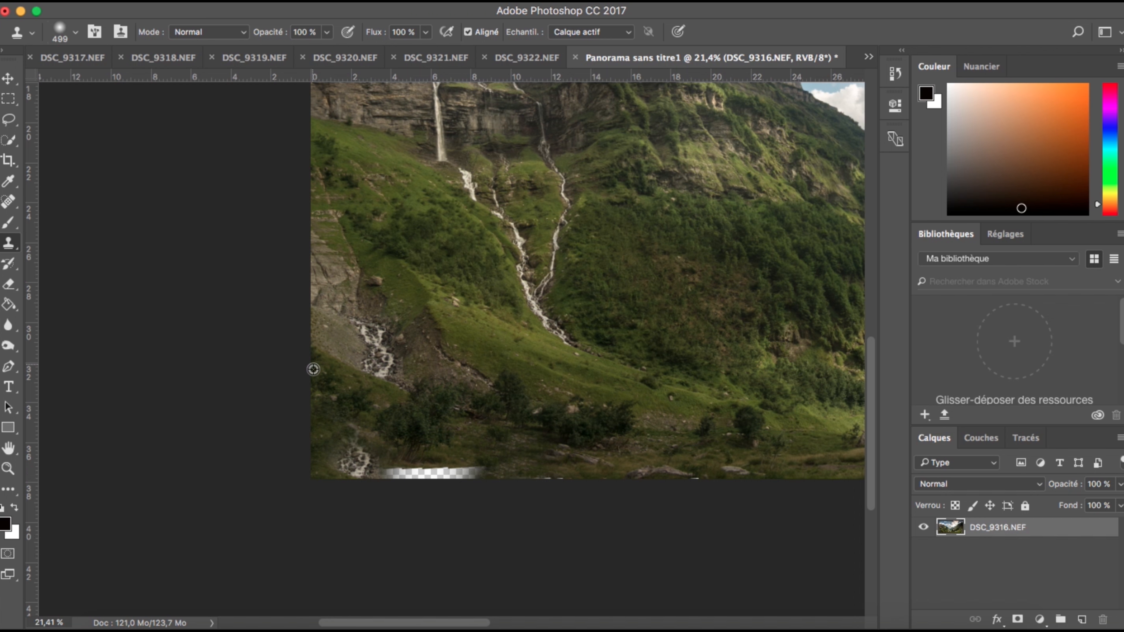
{"action": "key", "text": "super+alt+z"}
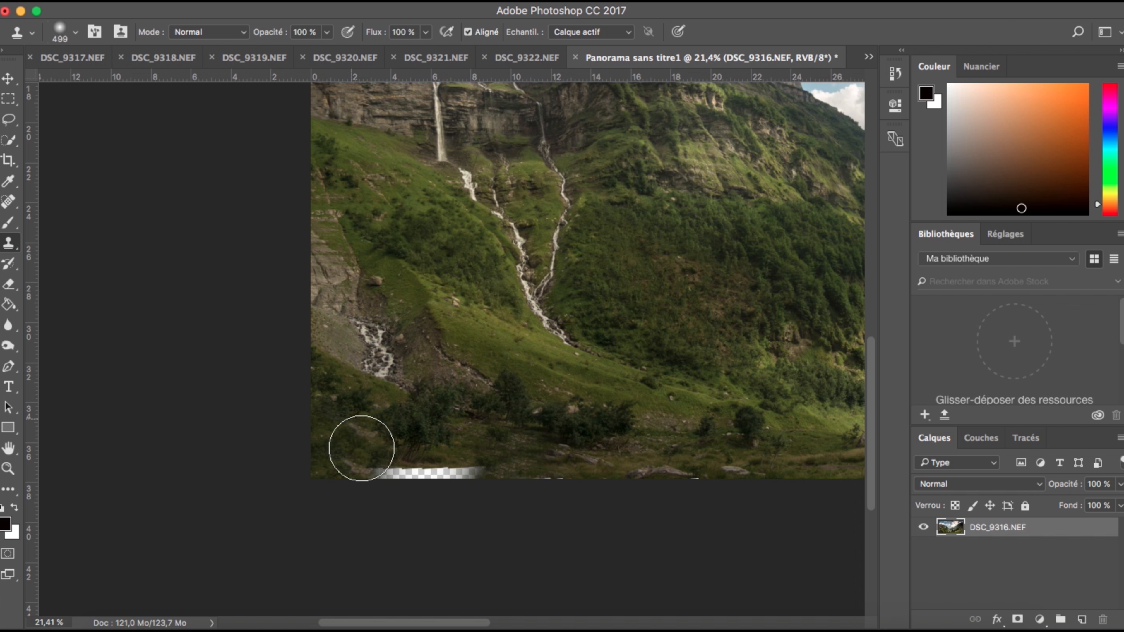
Step: Clone surrounding grass over the remaining middle gap of the transparent strip at the panorama's lower-left edge
{"action": "left_click", "coordinate": [401, 477]}
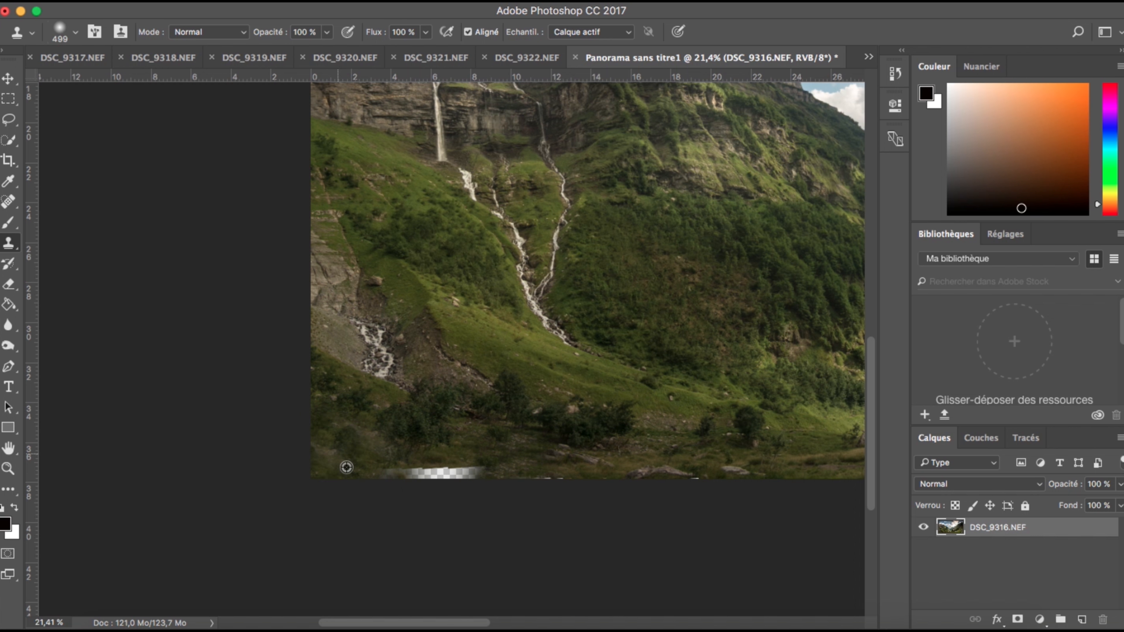
{"action": "left_click", "coordinate": [427, 472]}
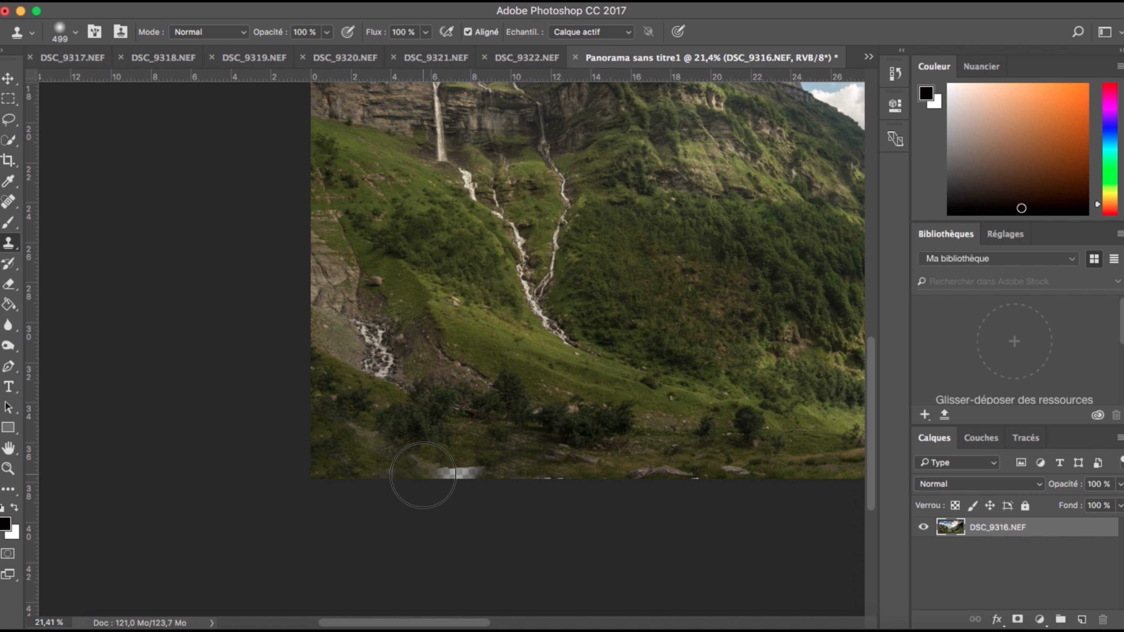
{"action": "left_click", "coordinate": [470, 439], "text": "alt"}
{"action": "left_click", "coordinate": [443, 474]}
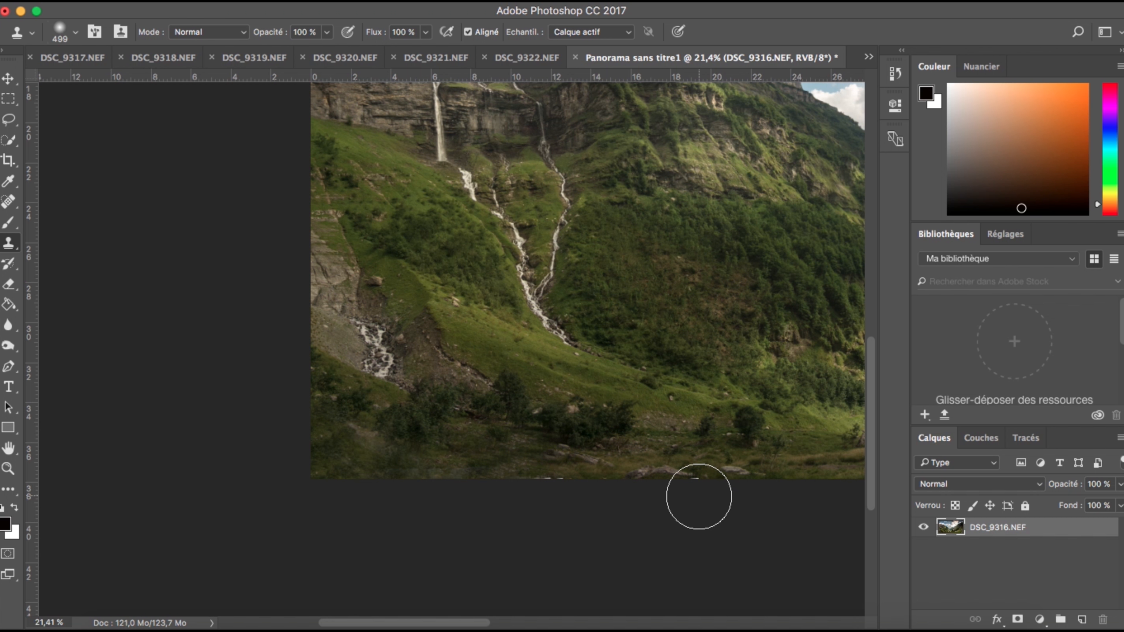
Step: Inspect the cloned lower-left edge up close and touch up its blurry patch with the Clone Stamp
{"action": "key", "text": "super+minus"}
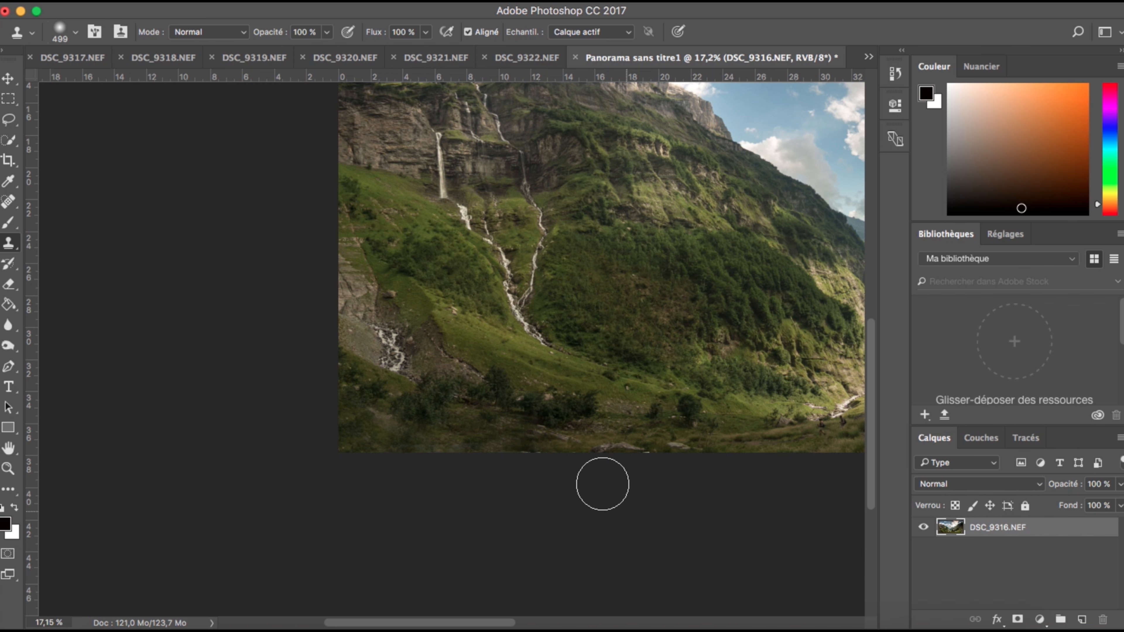
{"action": "scroll", "coordinate": [599, 478], "scroll_direction": "up", "scroll_amount": 5}
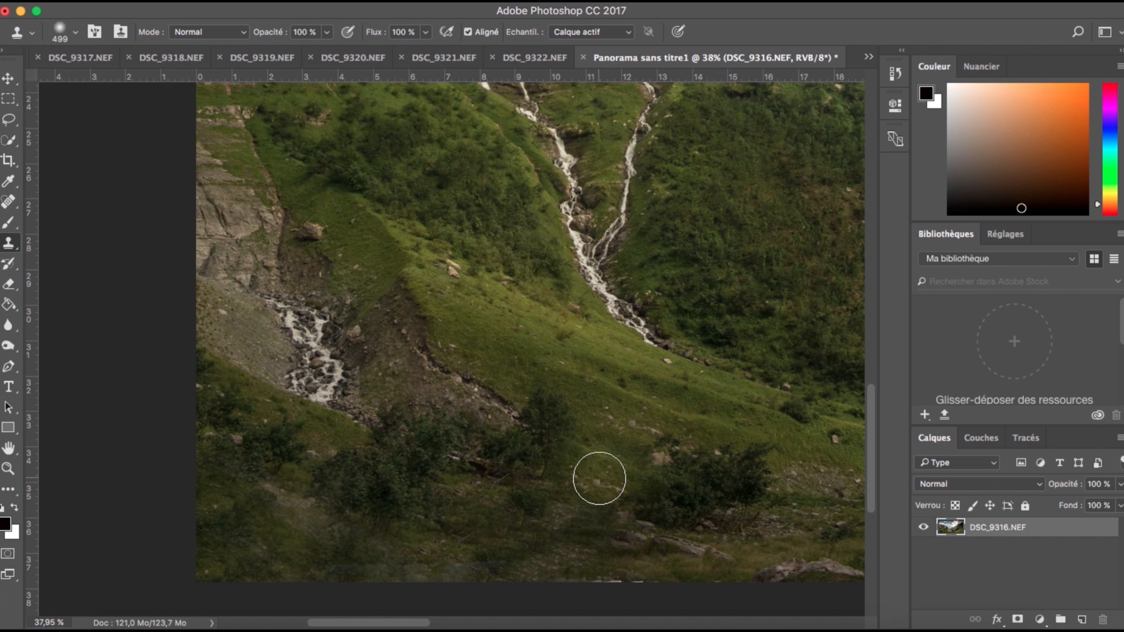
{"action": "scroll", "coordinate": [597, 472], "scroll_direction": "down", "scroll_amount": 2}
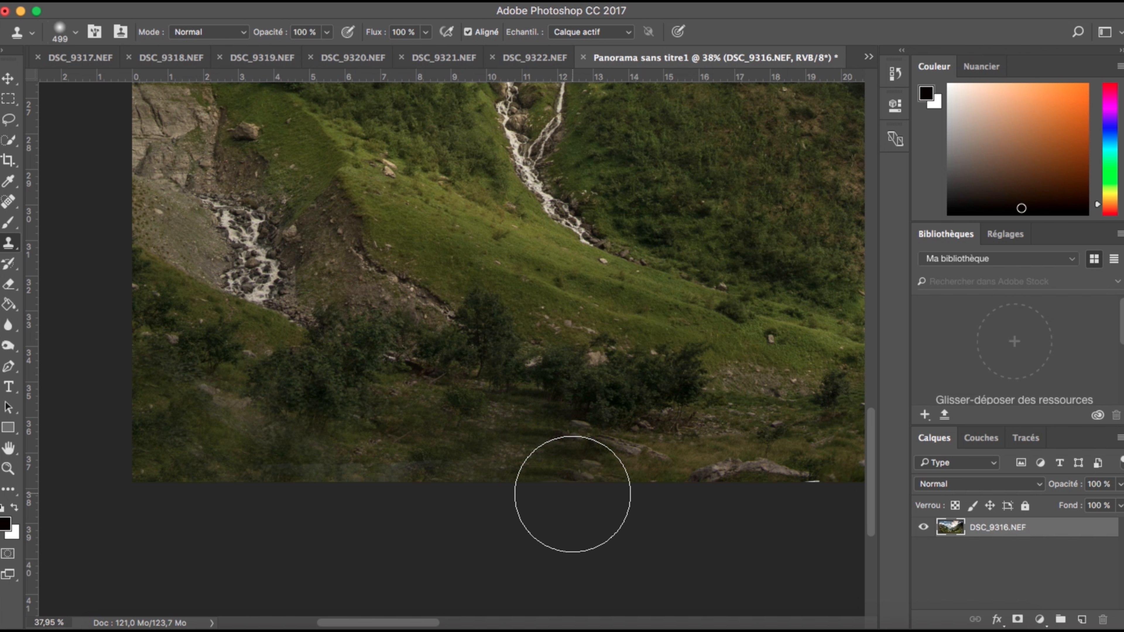
{"action": "left_click", "coordinate": [372, 481]}
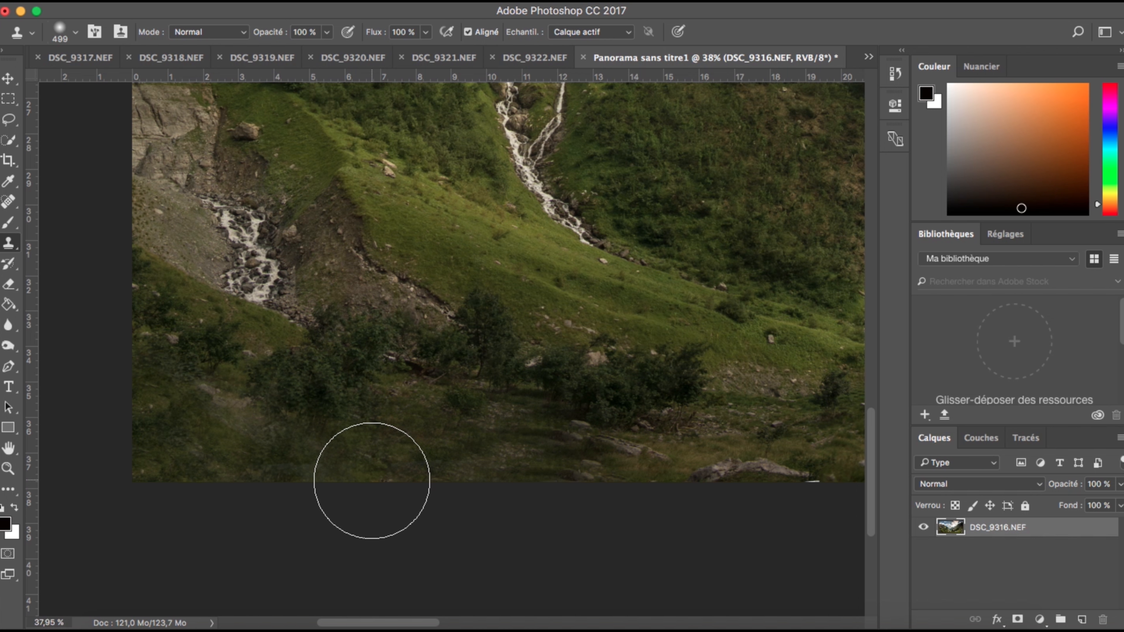
{"action": "scroll", "coordinate": [647, 518], "scroll_direction": "down", "scroll_amount": 3}
{"action": "scroll", "coordinate": [647, 518], "scroll_direction": "down", "scroll_amount": 3}
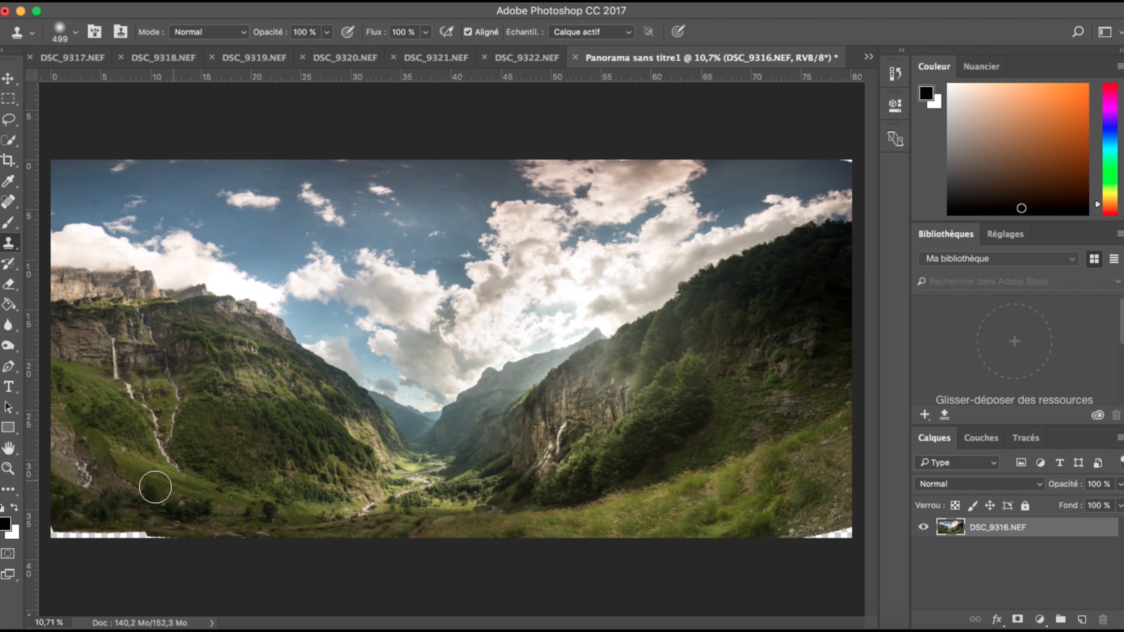
Step: Reduce the Clone Stamp brush to 21 px and clone dark grass over the pale rock above the transparent strip at the lower left
{"action": "key", "text": "super+plus"}
{"action": "scroll", "coordinate": [69, 531], "scroll_direction": "down", "scroll_amount": 10}
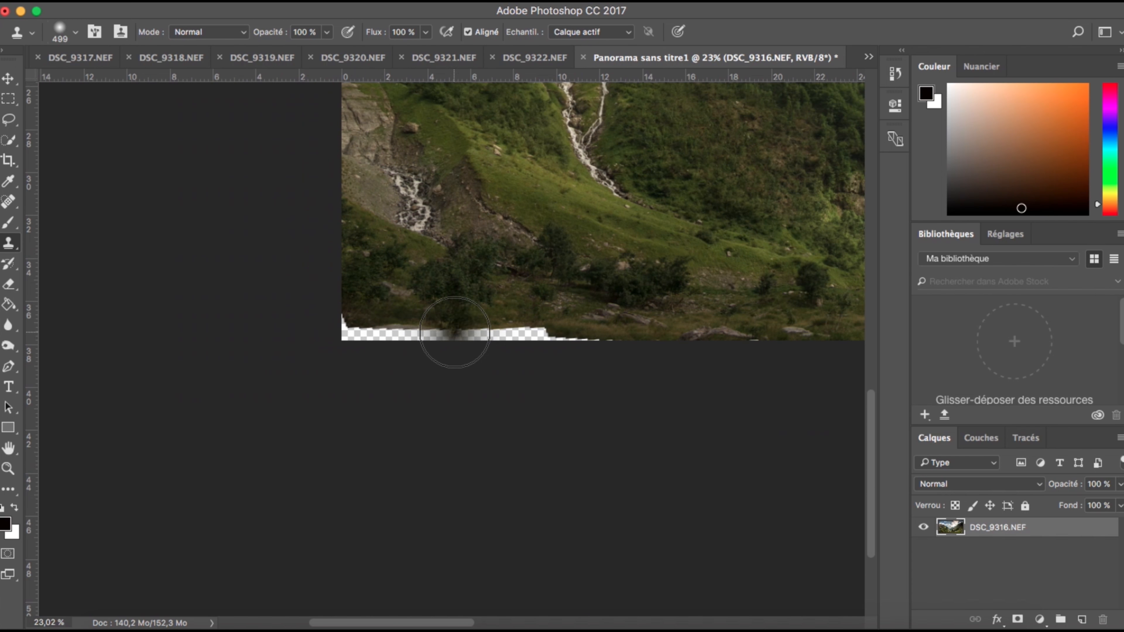
{"action": "scroll", "coordinate": [454, 330], "scroll_direction": "up", "scroll_amount": 3}
{"action": "scroll", "coordinate": [453, 330], "scroll_direction": "up", "scroll_amount": 3}
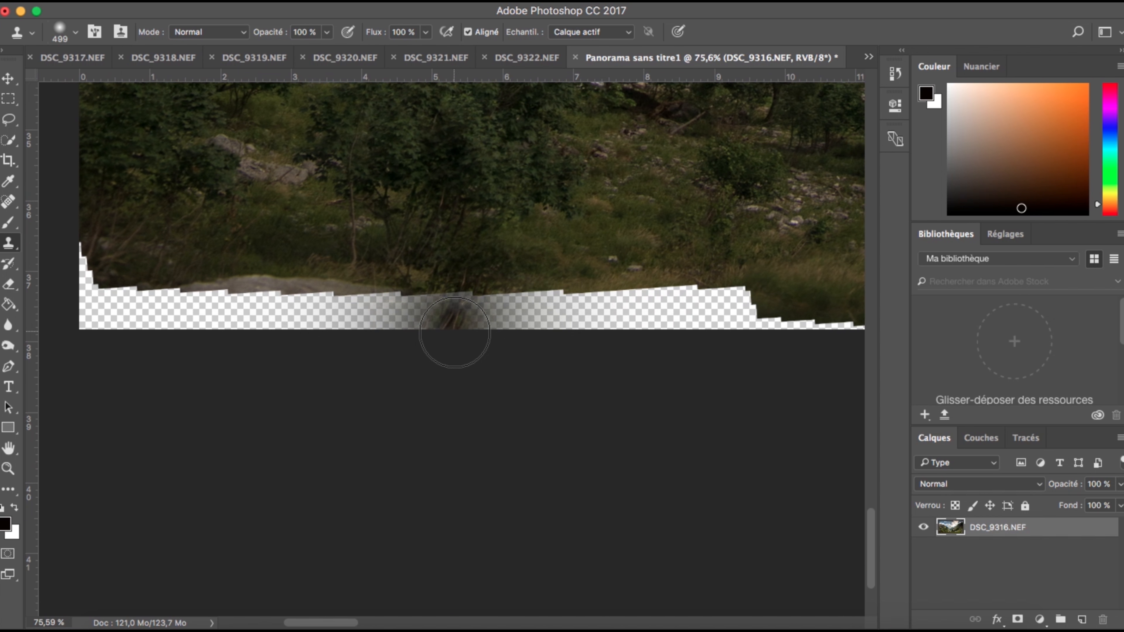
{"action": "left_click", "coordinate": [76, 32]}
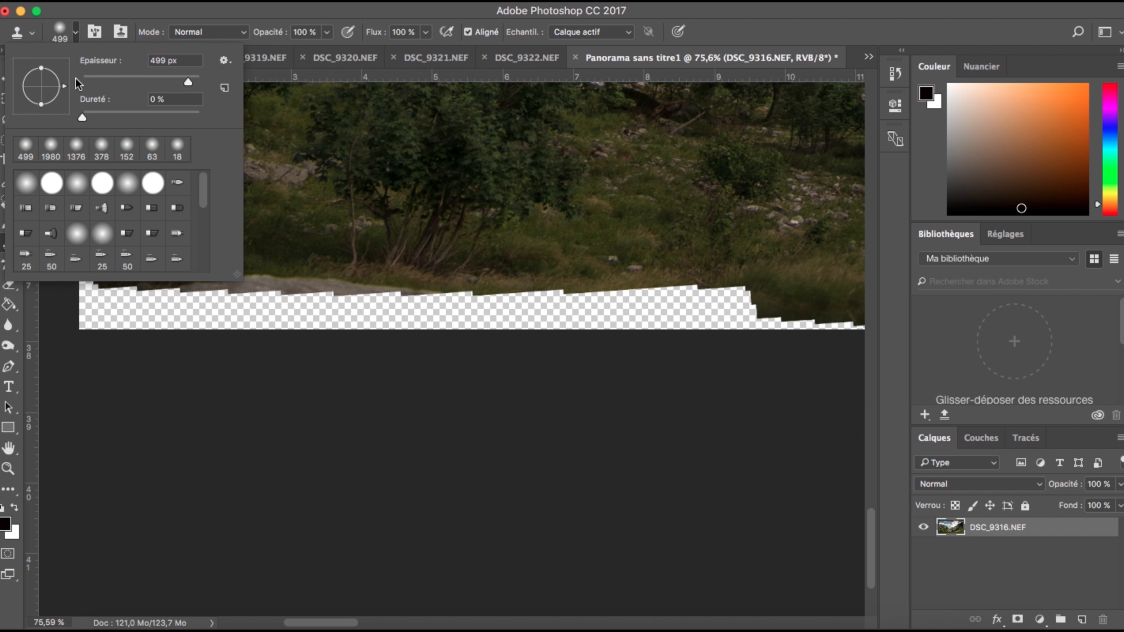
{"action": "left_click_drag", "start_coordinate": [107, 77], "coordinate": [101, 77]}
{"action": "scroll", "coordinate": [414, 250], "scroll_direction": "left", "scroll_amount": 8}
{"action": "scroll", "coordinate": [414, 250], "scroll_direction": "up", "scroll_amount": 3}
{"action": "left_click", "coordinate": [459, 331], "text": "alt"}
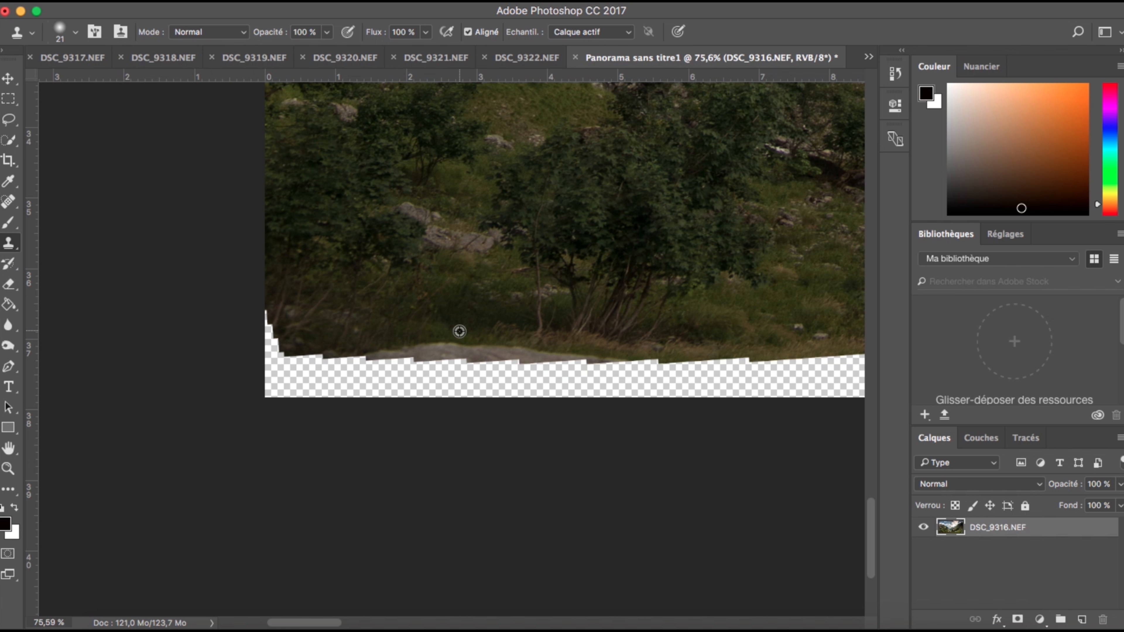
{"action": "mouse_move", "coordinate": [457, 343]}
{"action": "left_mouse_down"}
{"action": "mouse_move", "coordinate": [485, 345]}
{"action": "mouse_move", "coordinate": [435, 349]}
{"action": "left_mouse_up"}
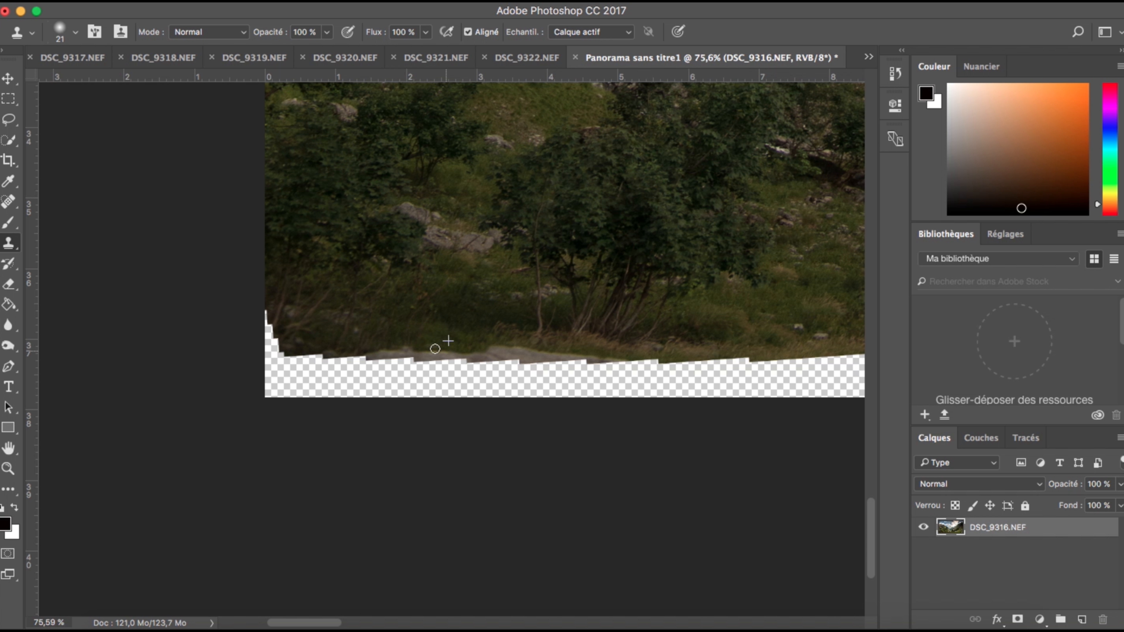
Step: Fill the left part of the lower transparent strip and cover the pale rock with the content-aware Spot Healing Brush at 68 px
{"action": "scroll", "coordinate": [456, 347], "scroll_direction": "up", "scroll_amount": 3}
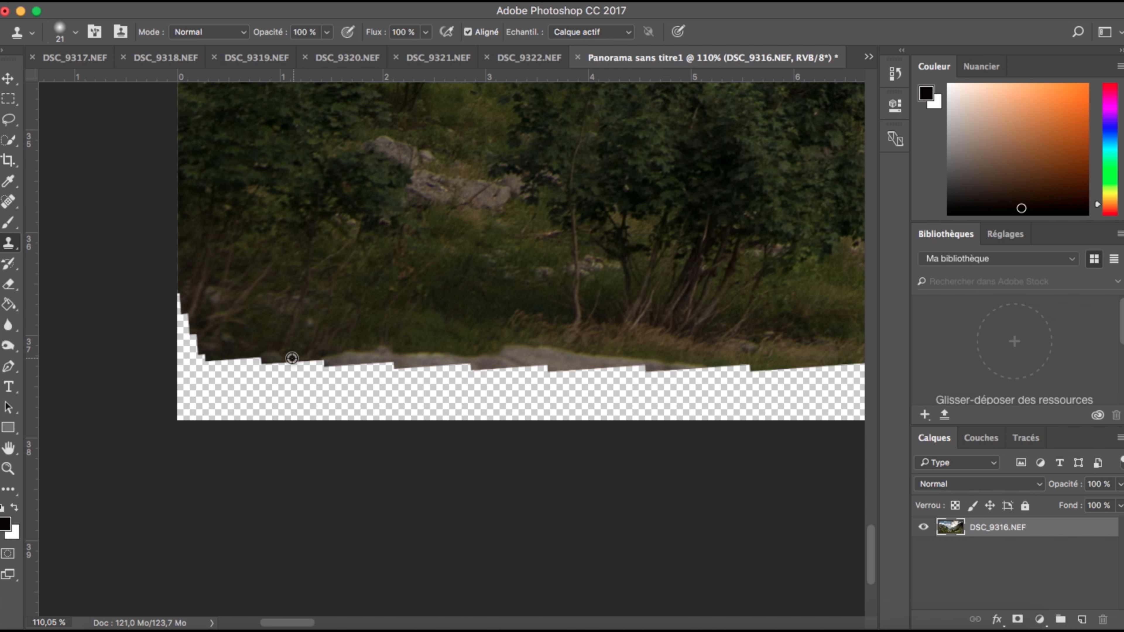
{"action": "mouse_move", "coordinate": [181, 296]}
{"action": "left_mouse_down"}
{"action": "mouse_move", "coordinate": [181, 332]}
{"action": "mouse_move", "coordinate": [188, 310]}
{"action": "mouse_move", "coordinate": [177, 344]}
{"action": "mouse_move", "coordinate": [333, 368]}
{"action": "mouse_move", "coordinate": [541, 372]}
{"action": "mouse_move", "coordinate": [452, 384]}
{"action": "mouse_move", "coordinate": [45, 315]}
{"action": "mouse_move", "coordinate": [299, 390]}
{"action": "mouse_move", "coordinate": [182, 391]}
{"action": "mouse_move", "coordinate": [142, 382]}
{"action": "mouse_move", "coordinate": [557, 392]}
{"action": "mouse_move", "coordinate": [493, 416]}
{"action": "mouse_move", "coordinate": [308, 407]}
{"action": "mouse_move", "coordinate": [635, 373]}
{"action": "mouse_move", "coordinate": [704, 408]}
{"action": "mouse_move", "coordinate": [565, 433]}
{"action": "mouse_move", "coordinate": [665, 395]}
{"action": "mouse_move", "coordinate": [747, 390]}
{"action": "left_mouse_up"}
{"action": "left_click", "coordinate": [9, 202]}
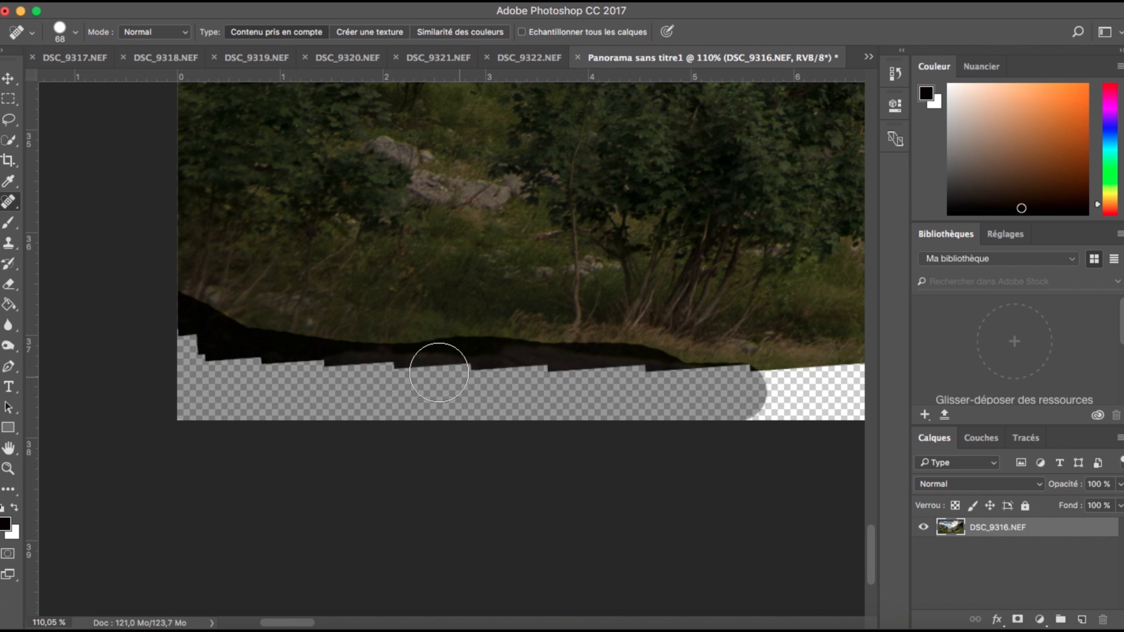
Step: Heal the rest of the transparent strip along the panorama's lower-left edge with the Spot Healing Brush
{"action": "scroll", "coordinate": [437, 368], "scroll_direction": "down", "scroll_amount": 2}
{"action": "scroll", "coordinate": [436, 369], "scroll_direction": "right", "scroll_amount": 3}
{"action": "scroll", "coordinate": [437, 369], "scroll_direction": "down", "scroll_amount": 3}
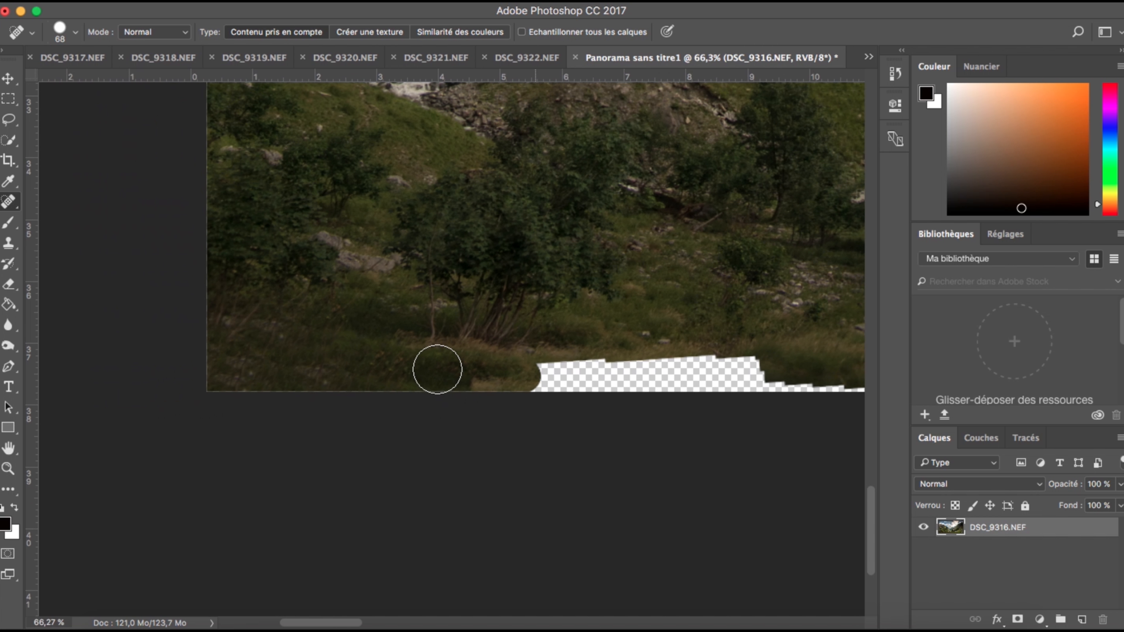
{"action": "mouse_move", "coordinate": [517, 366]}
{"action": "left_mouse_down"}
{"action": "mouse_move", "coordinate": [798, 368]}
{"action": "mouse_move", "coordinate": [481, 377]}
{"action": "mouse_move", "coordinate": [645, 394]}
{"action": "left_mouse_up"}
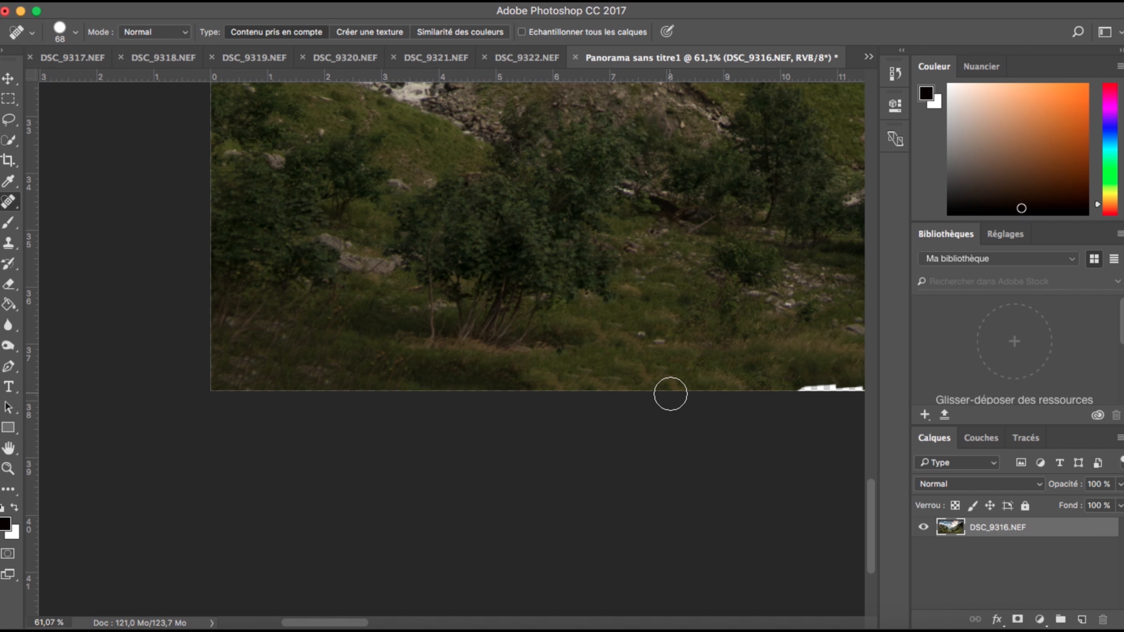
{"action": "scroll", "coordinate": [670, 393], "scroll_direction": "down", "scroll_amount": 2}
{"action": "scroll", "coordinate": [670, 391], "scroll_direction": "left", "scroll_amount": 3}
{"action": "left_click_drag", "start_coordinate": [494, 380], "coordinate": [607, 382]}
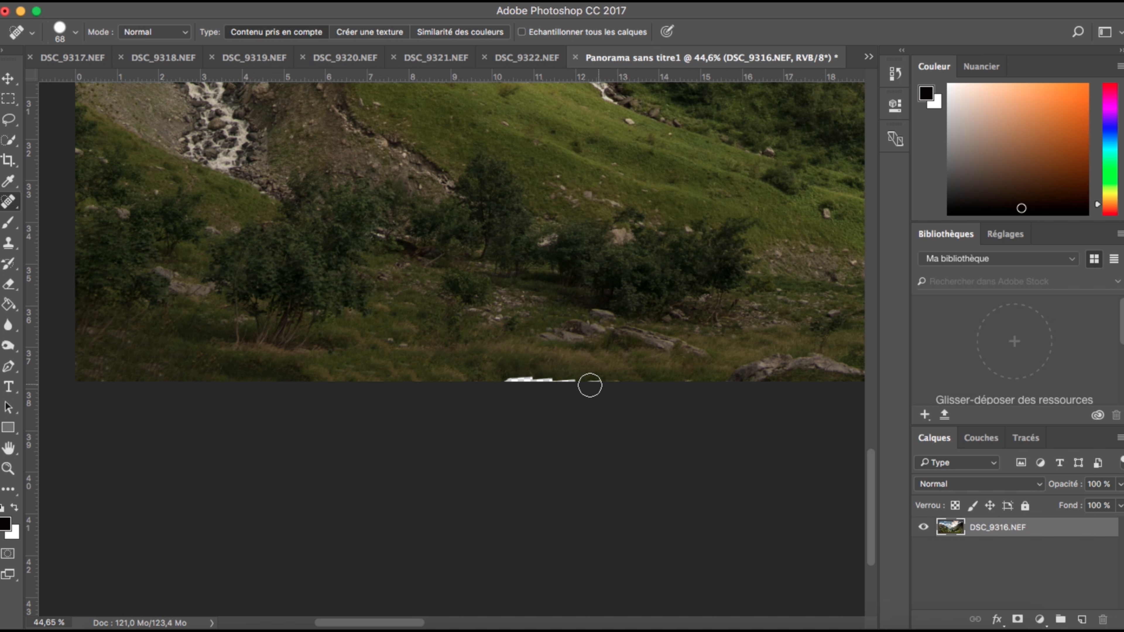
{"action": "left_click_drag", "start_coordinate": [515, 385], "coordinate": [622, 387]}
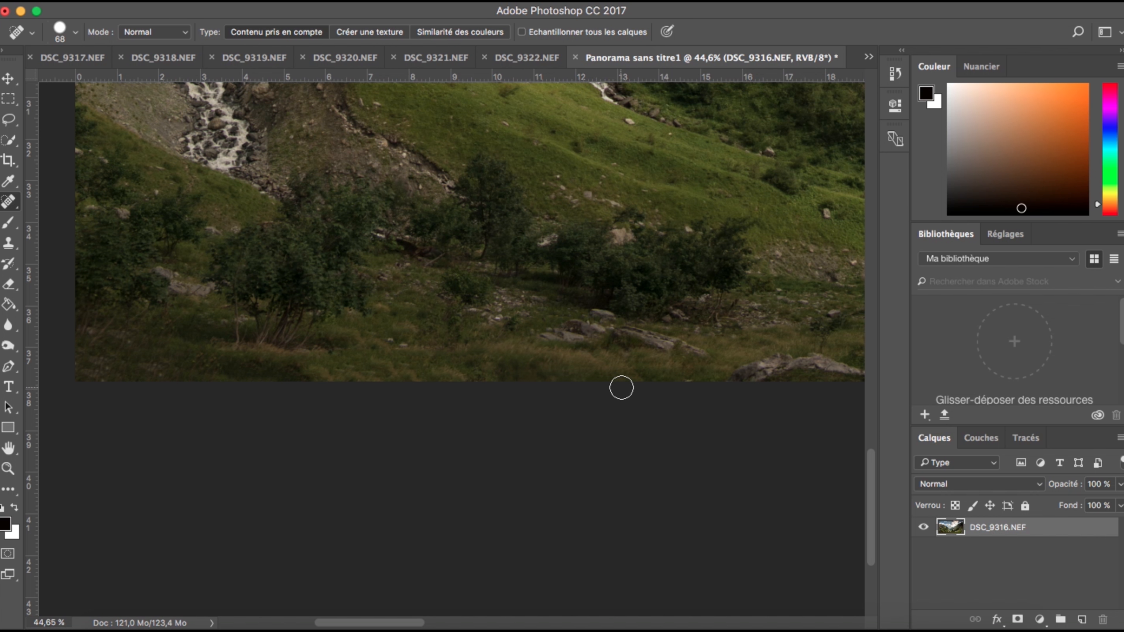
Step: Fill the transparent wedge at the panorama's lower-right corner with the Spot Healing Brush
{"action": "scroll", "coordinate": [531, 397], "scroll_direction": "down", "scroll_amount": 1}
{"action": "scroll", "coordinate": [531, 397], "scroll_direction": "down", "scroll_amount": 2}
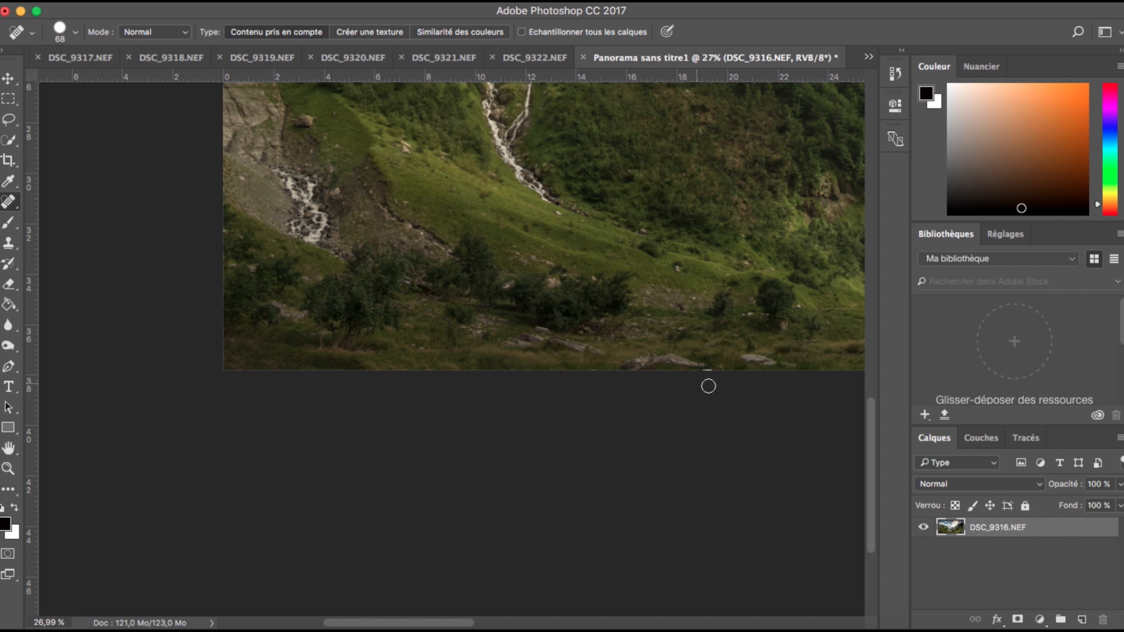
{"action": "scroll", "coordinate": [668, 371], "scroll_direction": "right", "scroll_amount": 20}
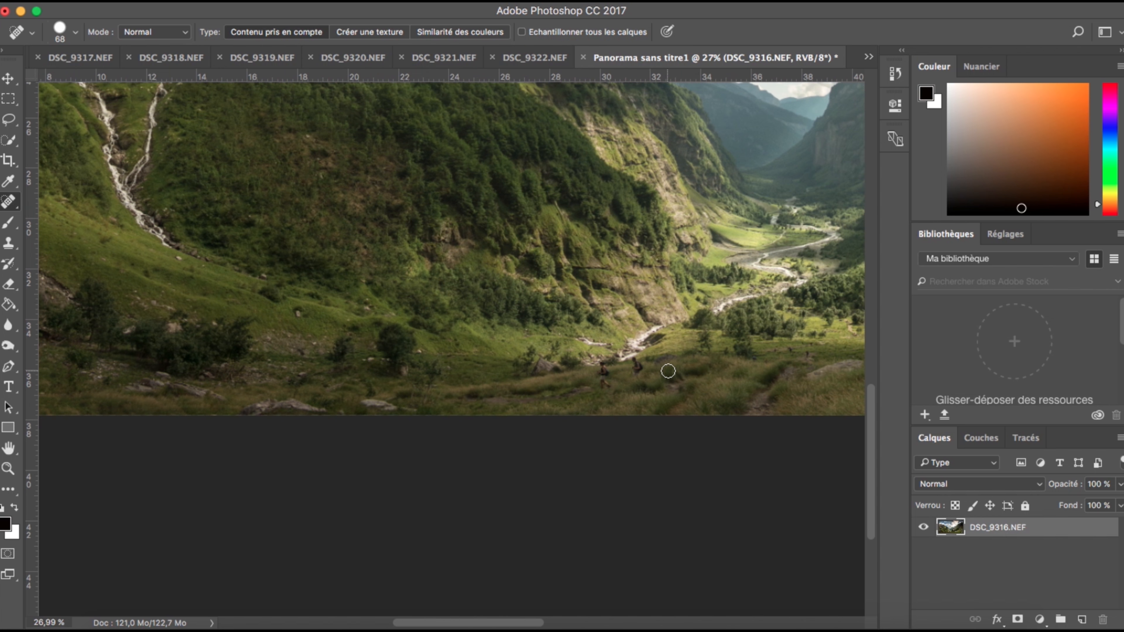
{"action": "scroll", "coordinate": [668, 372], "scroll_direction": "right", "scroll_amount": 15}
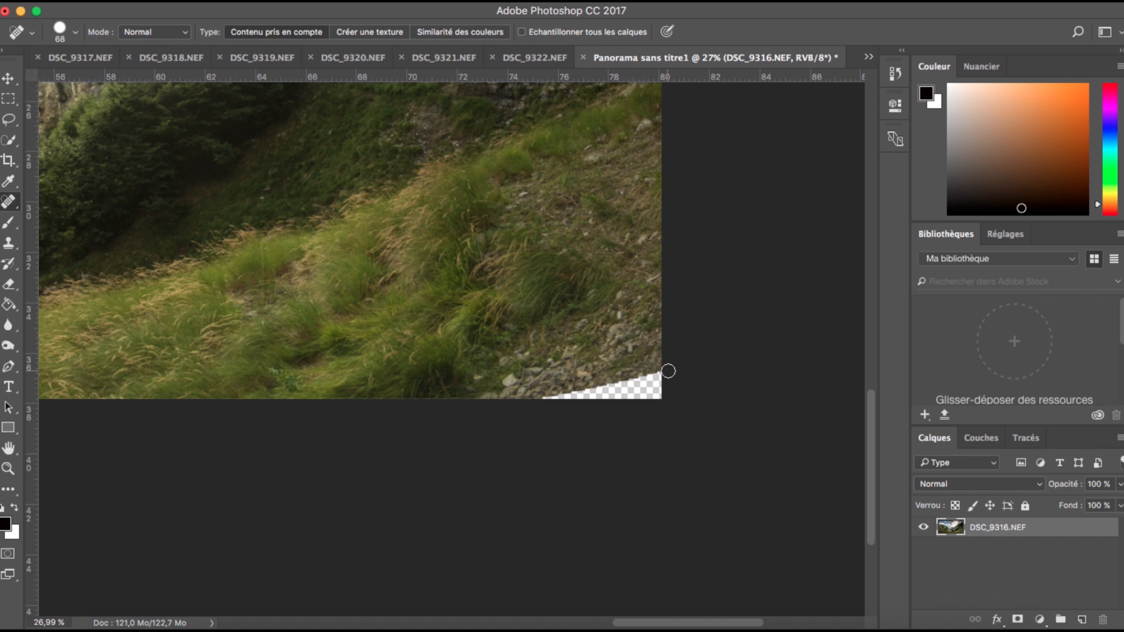
{"action": "mouse_move", "coordinate": [538, 408]}
{"action": "left_mouse_down"}
{"action": "mouse_move", "coordinate": [637, 368]}
{"action": "mouse_move", "coordinate": [700, 361]}
{"action": "mouse_move", "coordinate": [748, 378]}
{"action": "left_mouse_up"}
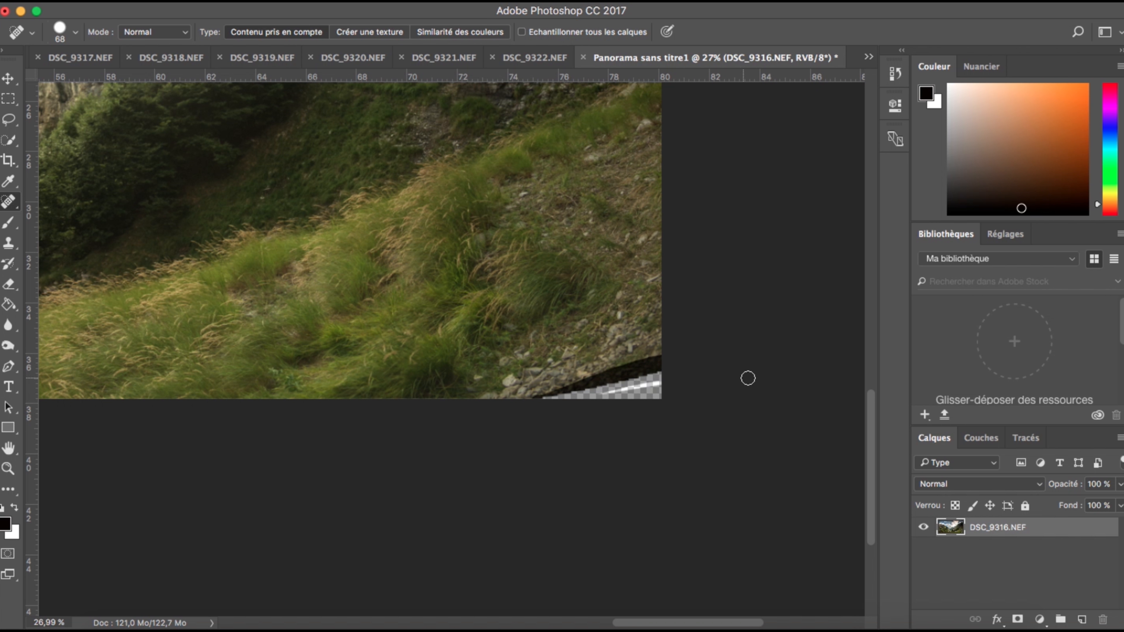
{"action": "left_click_drag", "start_coordinate": [601, 399], "coordinate": [605, 399]}
{"action": "scroll", "coordinate": [636, 421], "scroll_direction": "down", "scroll_amount": 5}
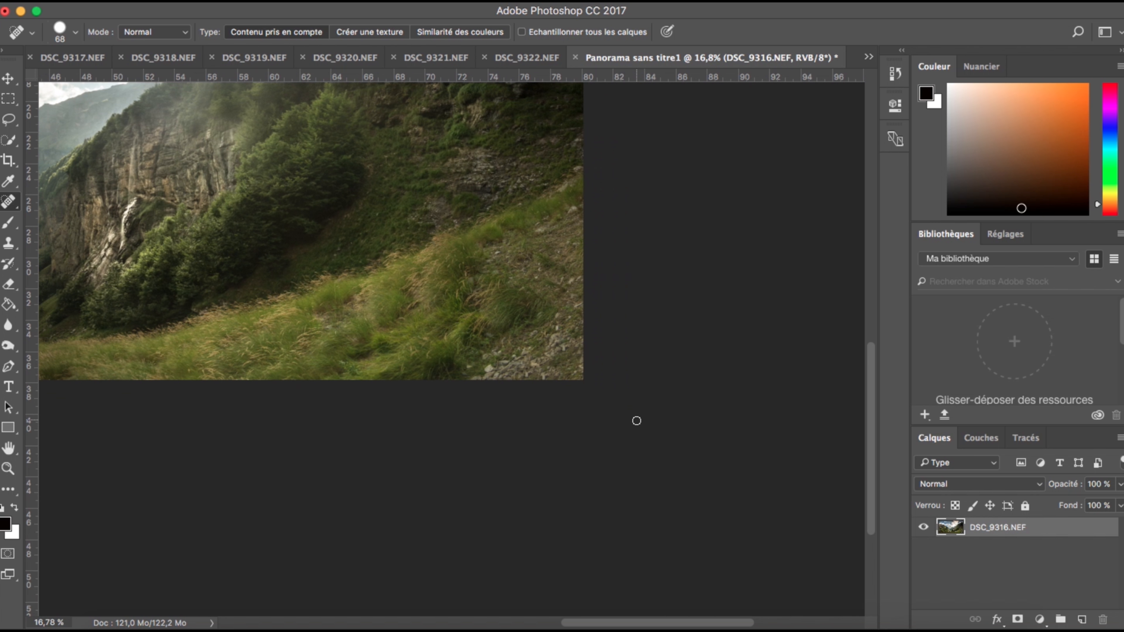
Step: Examine the panorama's upper-right sky corner and the whole image for leftover gaps
{"action": "scroll", "coordinate": [637, 421], "scroll_direction": "up", "scroll_amount": 10}
{"action": "scroll", "coordinate": [637, 421], "scroll_direction": "up", "scroll_amount": 3}
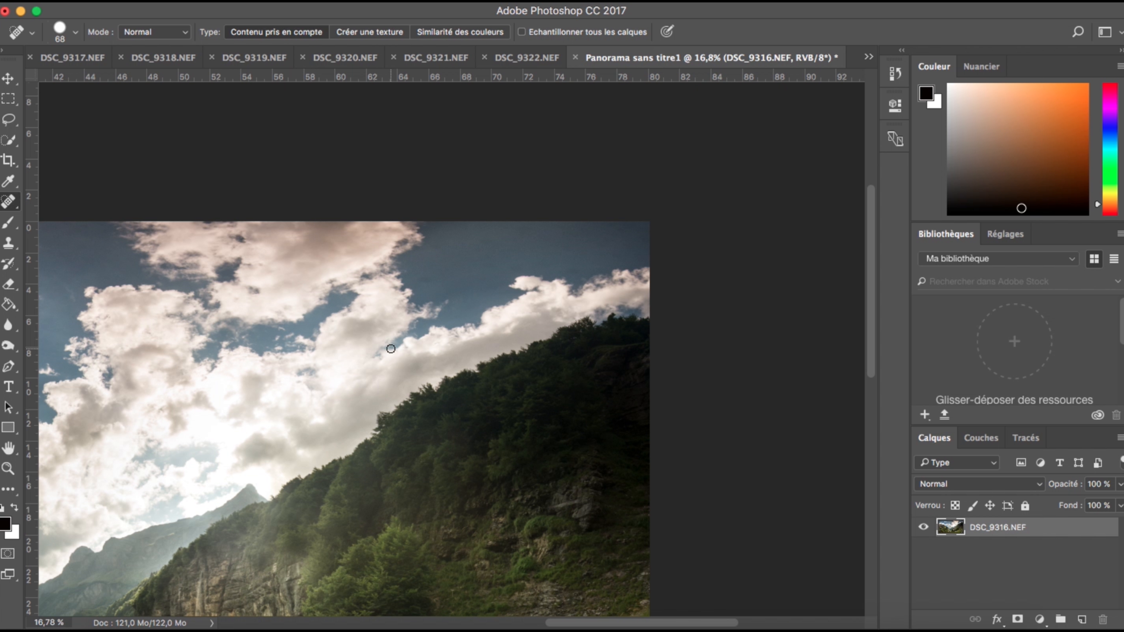
{"action": "scroll", "coordinate": [391, 349], "scroll_direction": "down", "scroll_amount": 3}
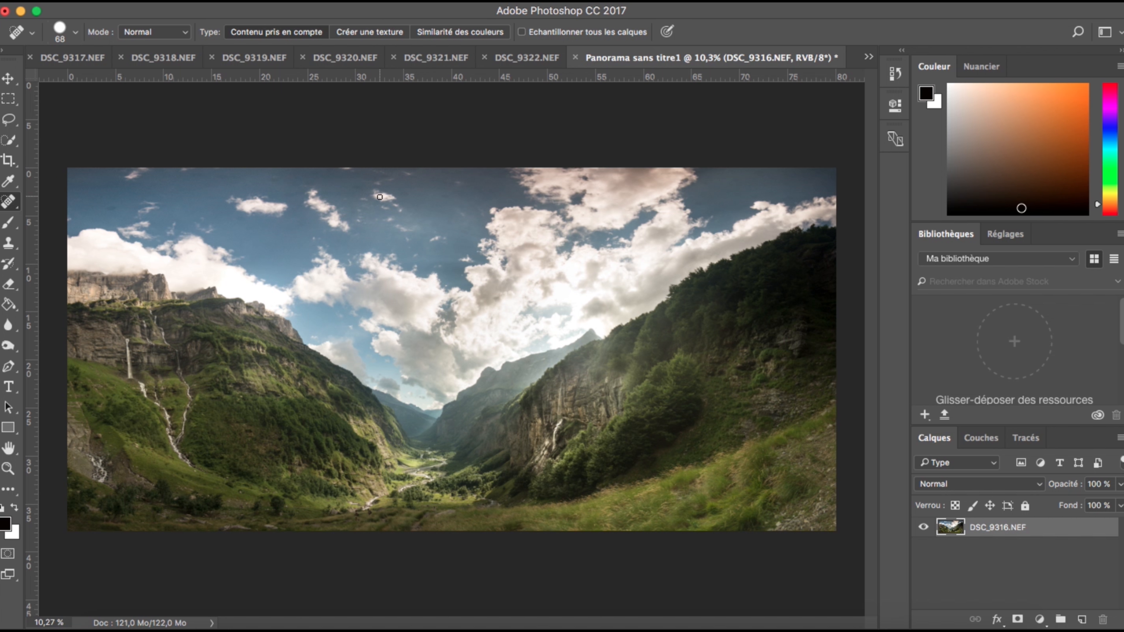
{"action": "scroll", "coordinate": [354, 301], "scroll_direction": "down", "scroll_amount": 3}
{"action": "scroll", "coordinate": [354, 301], "scroll_direction": "up", "scroll_amount": 2}
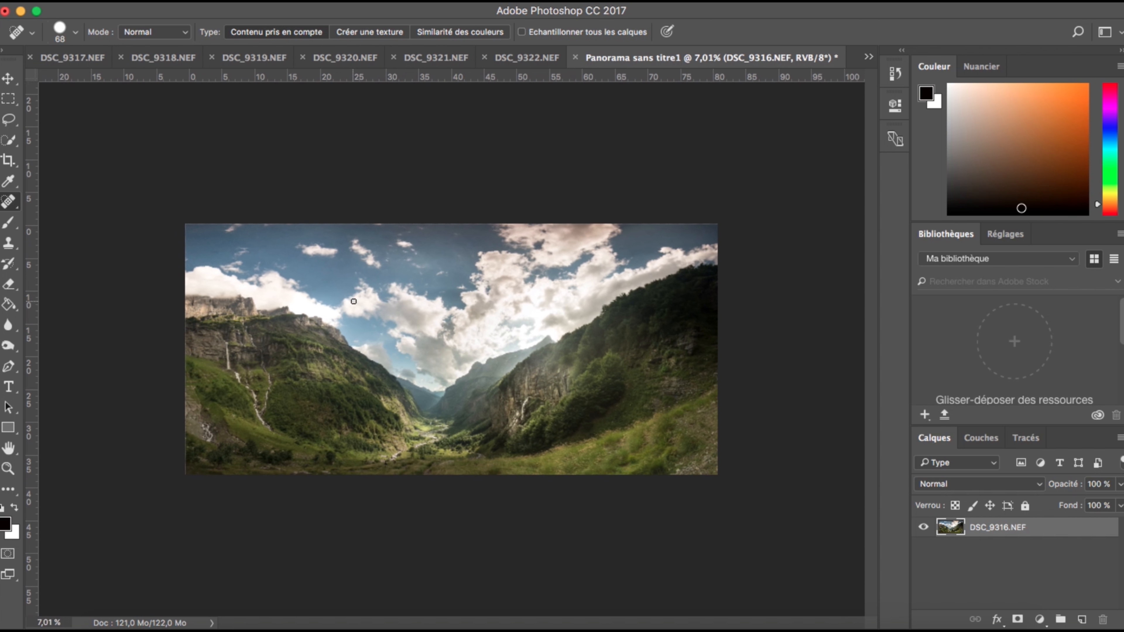
{"action": "scroll", "coordinate": [353, 301], "scroll_direction": "up", "scroll_amount": 1}
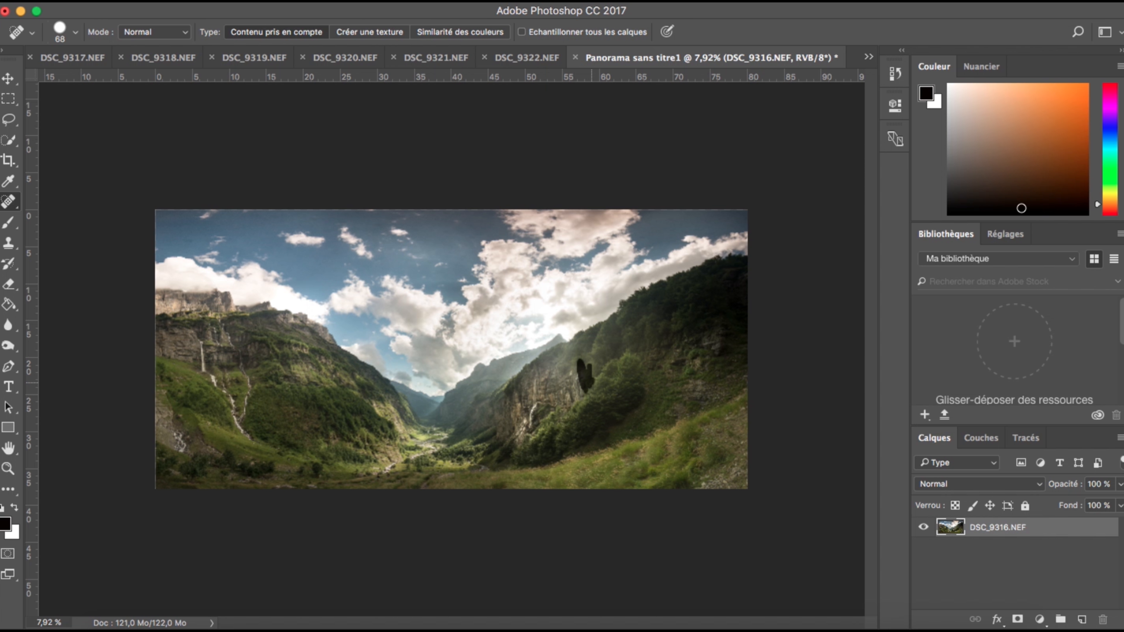
Step: Set up the Dodge tool with a soft 73 px brush and the highlights range (Tons clairs)
{"action": "scroll", "coordinate": [578, 350], "scroll_direction": "up", "scroll_amount": 5}
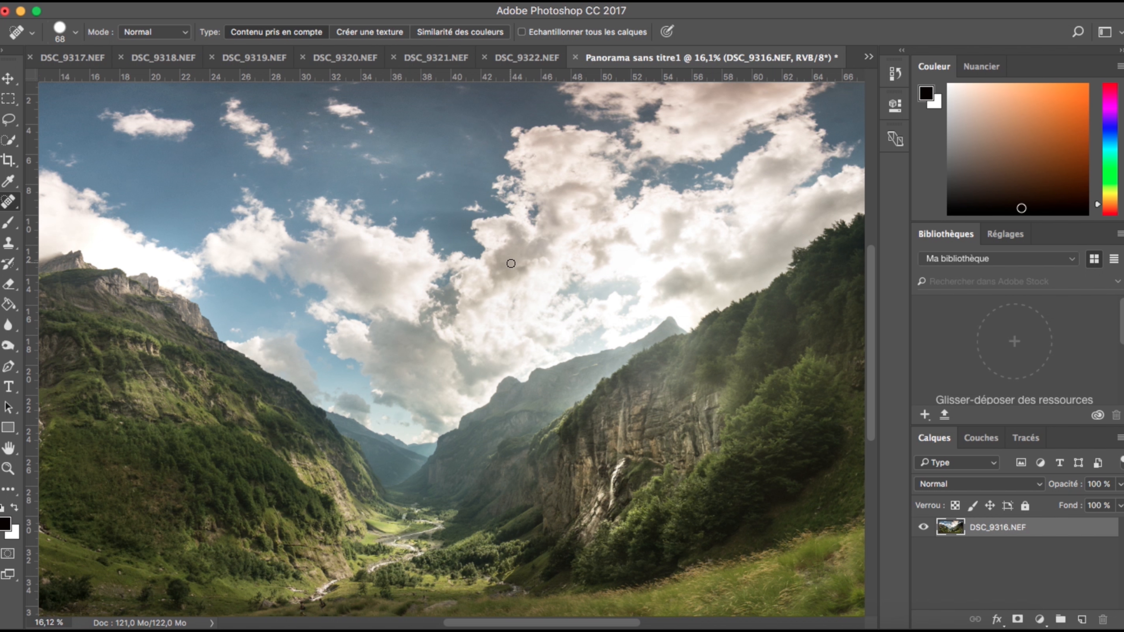
{"action": "scroll", "coordinate": [510, 263], "scroll_direction": "down", "scroll_amount": 3}
{"action": "scroll", "coordinate": [511, 264], "scroll_direction": "down", "scroll_amount": 1}
{"action": "scroll", "coordinate": [458, 349], "scroll_direction": "up", "scroll_amount": 3}
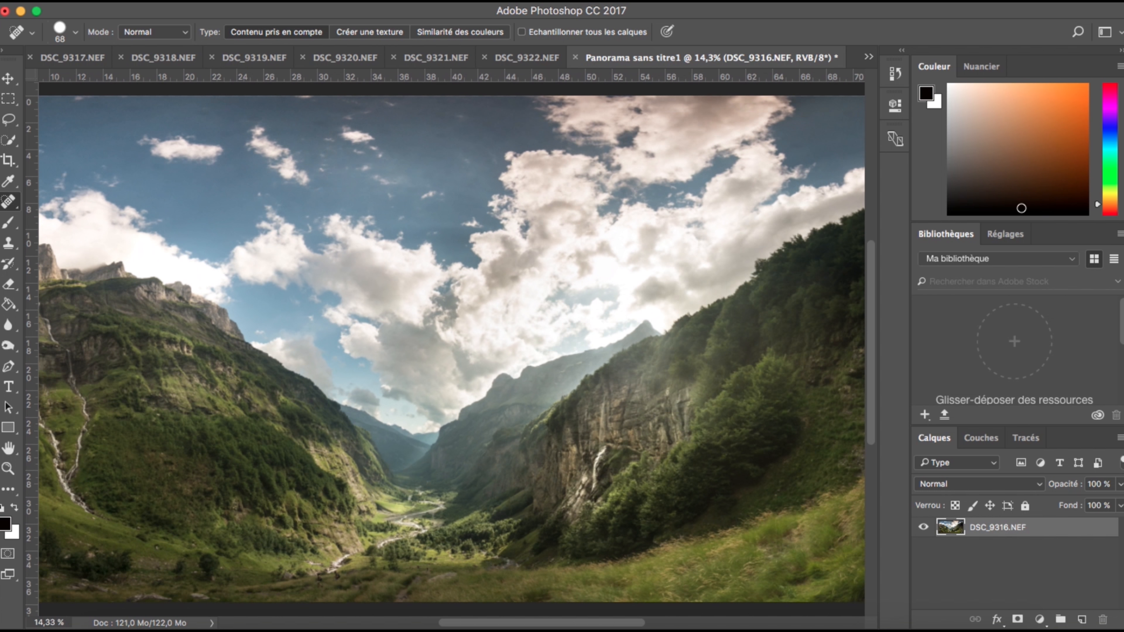
{"action": "scroll", "coordinate": [445, 481], "scroll_direction": "up", "scroll_amount": 3}
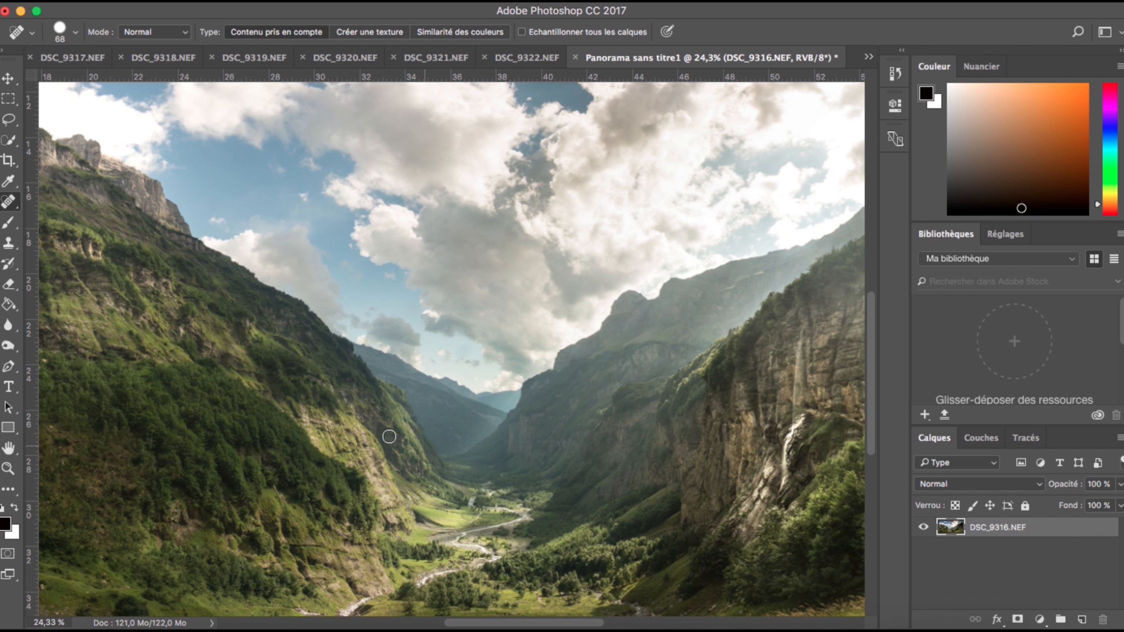
{"action": "left_click_drag", "start_coordinate": [8, 345], "coordinate": [50, 339]}
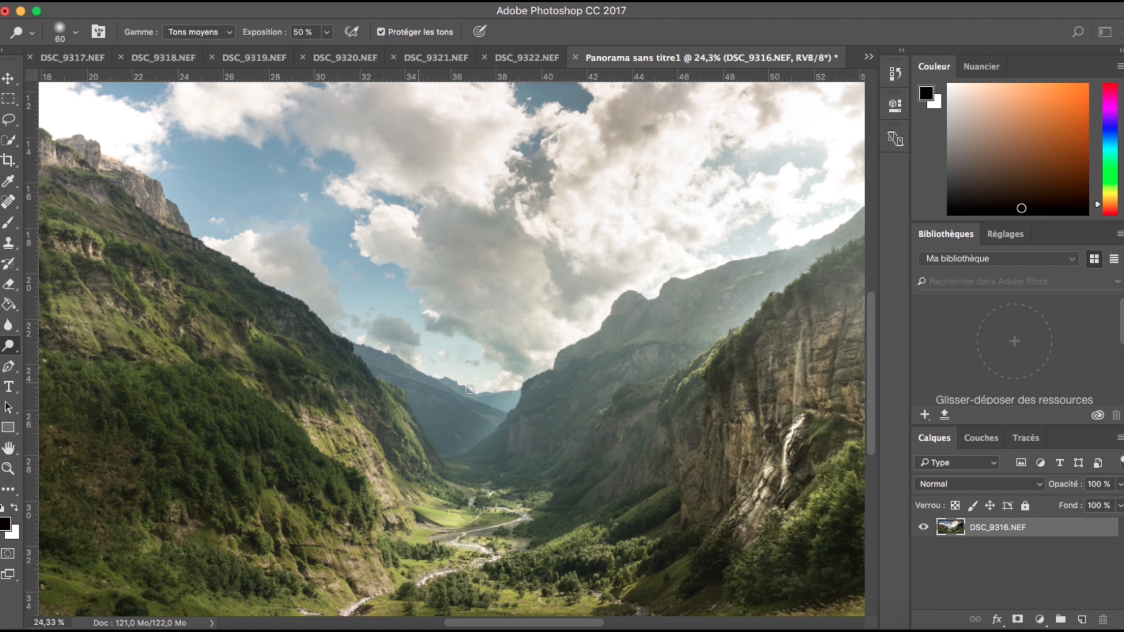
{"action": "scroll", "coordinate": [472, 389], "scroll_direction": "up", "scroll_amount": 2}
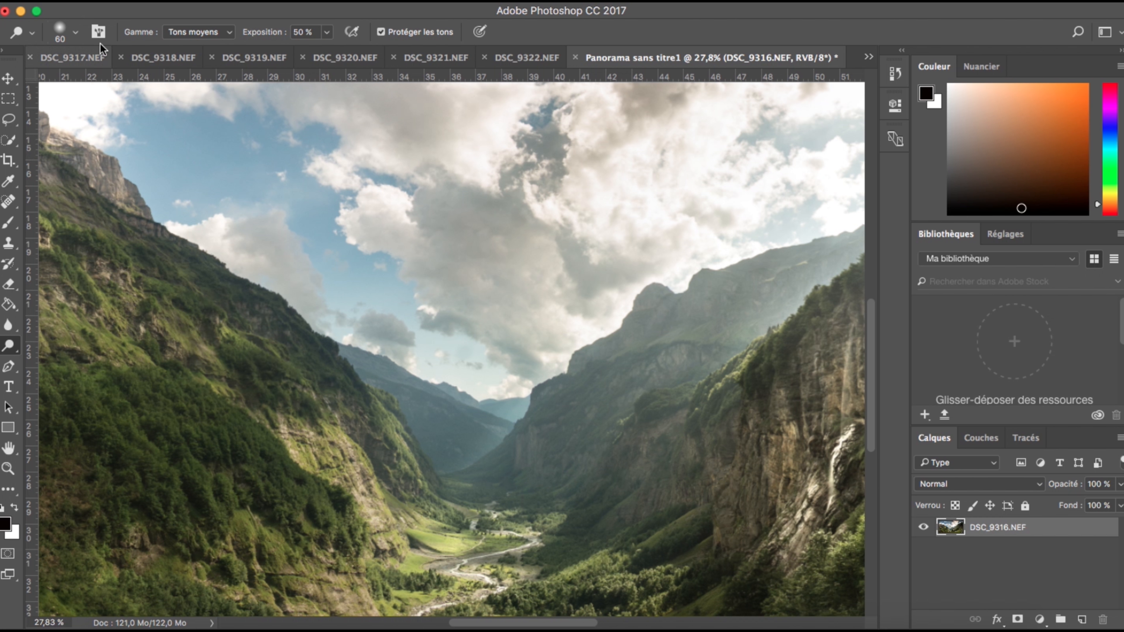
{"action": "left_click", "coordinate": [76, 32]}
{"action": "left_click", "coordinate": [125, 74]}
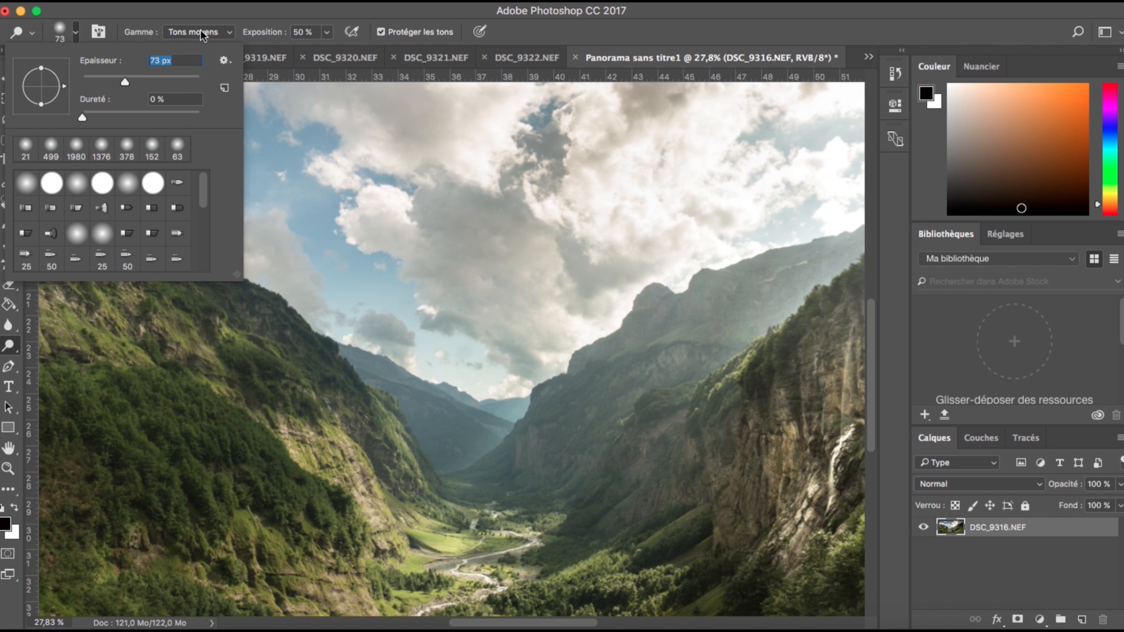
{"action": "left_click", "coordinate": [198, 32]}
{"action": "left_click", "coordinate": [217, 42]}
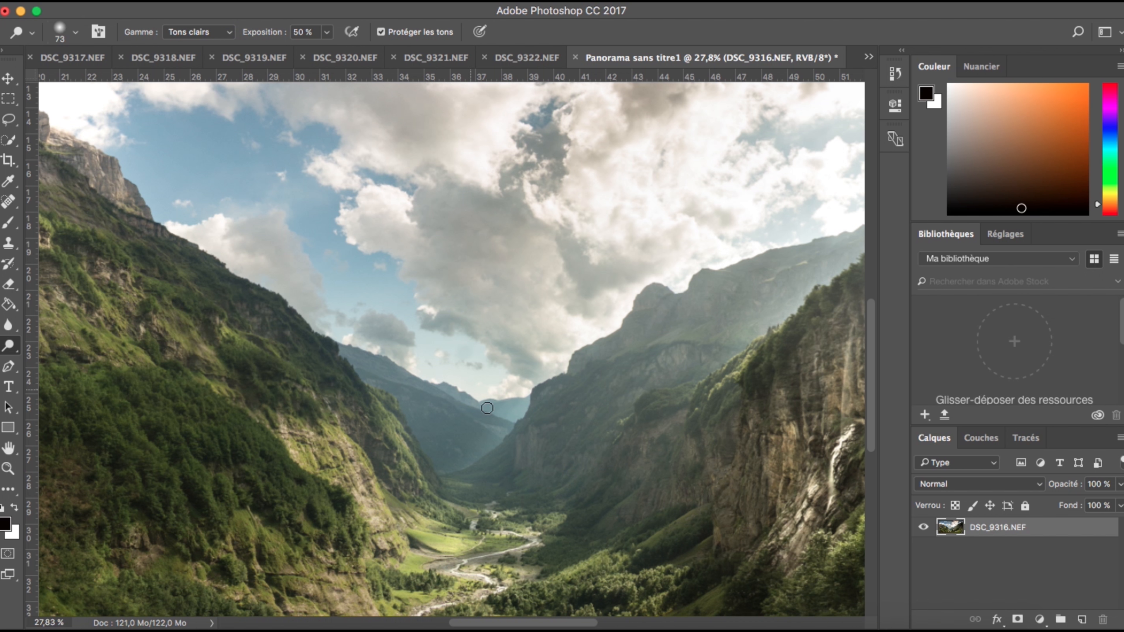
Step: Try dodging a light ray over the distant valley with a 90 px brush, and undo the stroke
{"action": "scroll", "coordinate": [491, 420], "scroll_direction": "up", "scroll_amount": 5}
{"action": "scroll", "coordinate": [460, 464], "scroll_direction": "down", "scroll_amount": 3}
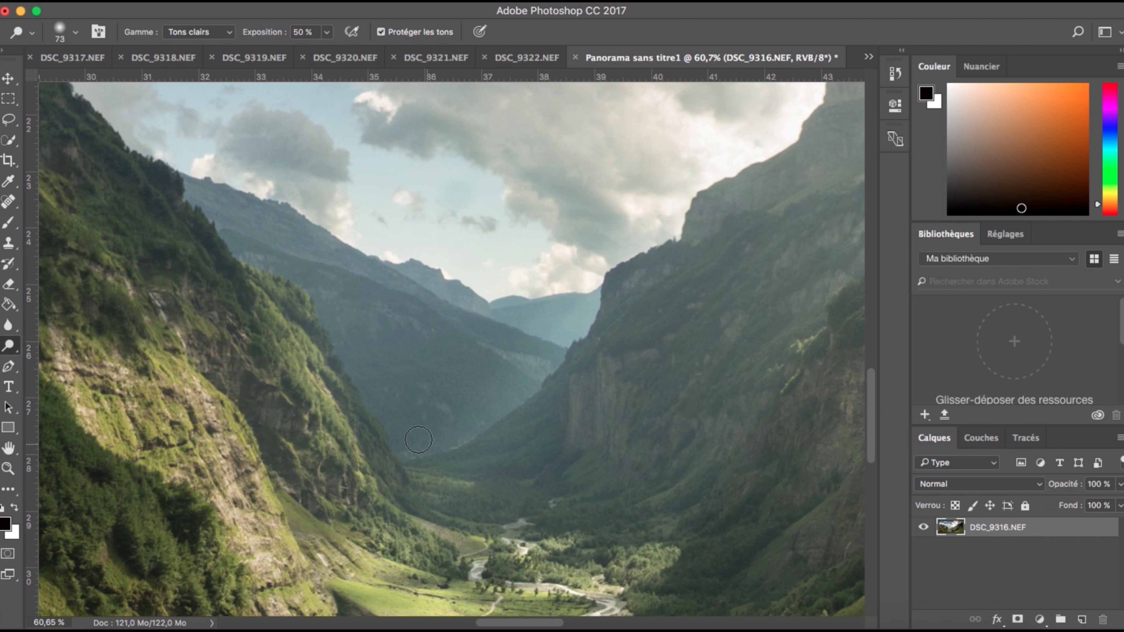
{"action": "left_click", "coordinate": [70, 25]}
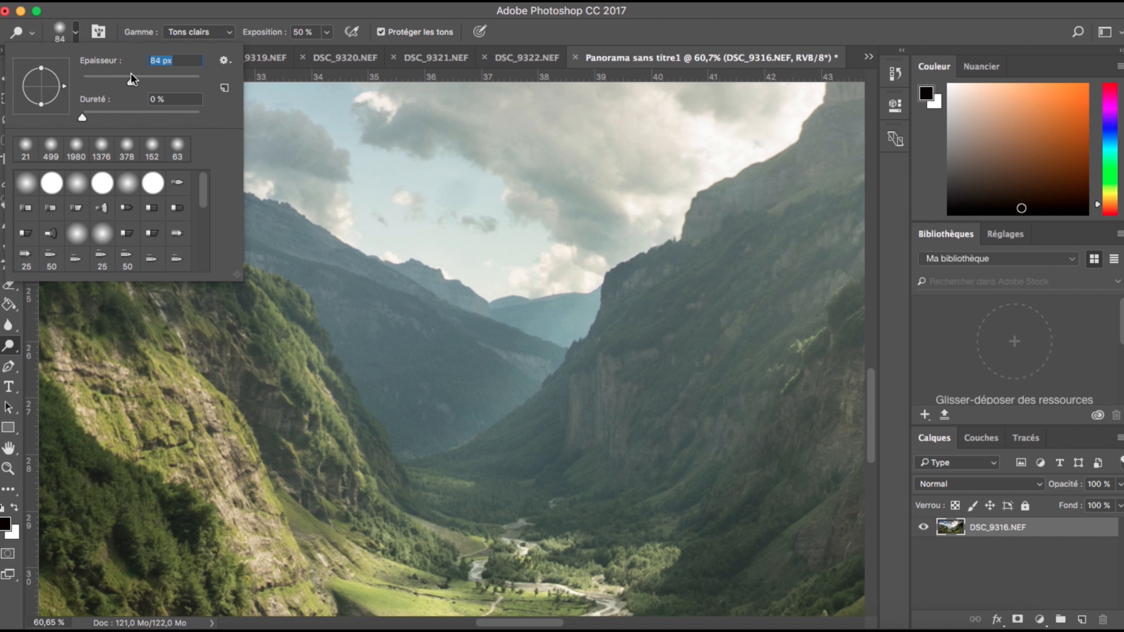
{"action": "key", "text": "Return"}
{"action": "mouse_move", "coordinate": [444, 447]}
{"action": "left_mouse_down"}
{"action": "mouse_move", "coordinate": [546, 354]}
{"action": "mouse_move", "coordinate": [601, 277]}
{"action": "left_mouse_up"}
{"action": "key", "text": "super+z"}
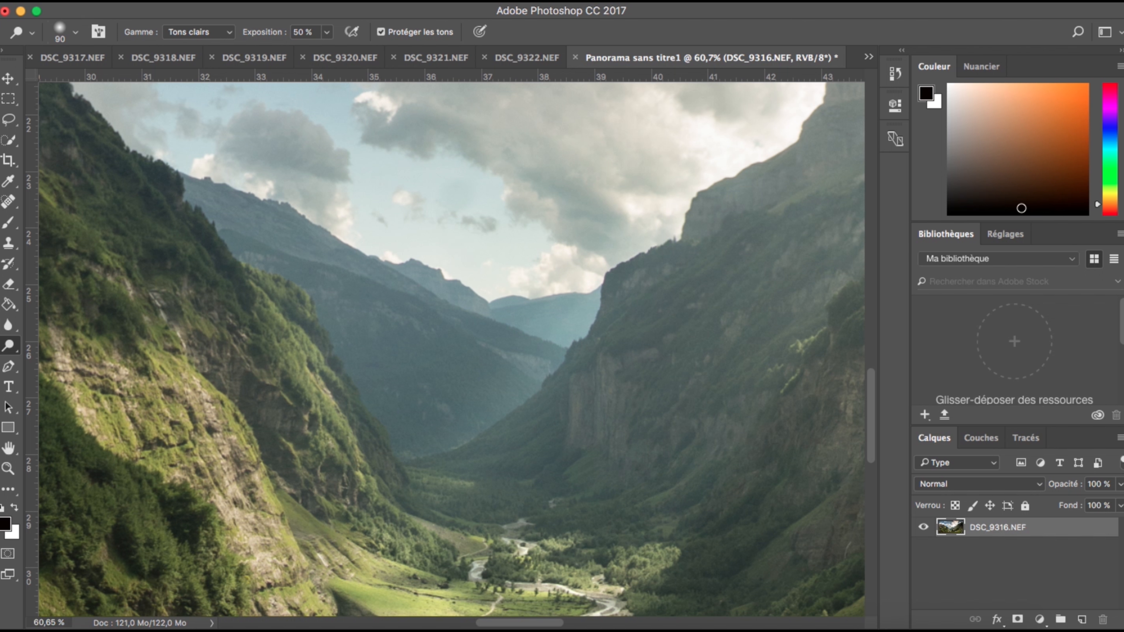
Step: Lower the Dodge tool's exposure to 18% and enlarge its brush to 201 px
{"action": "left_click", "coordinate": [327, 33]}
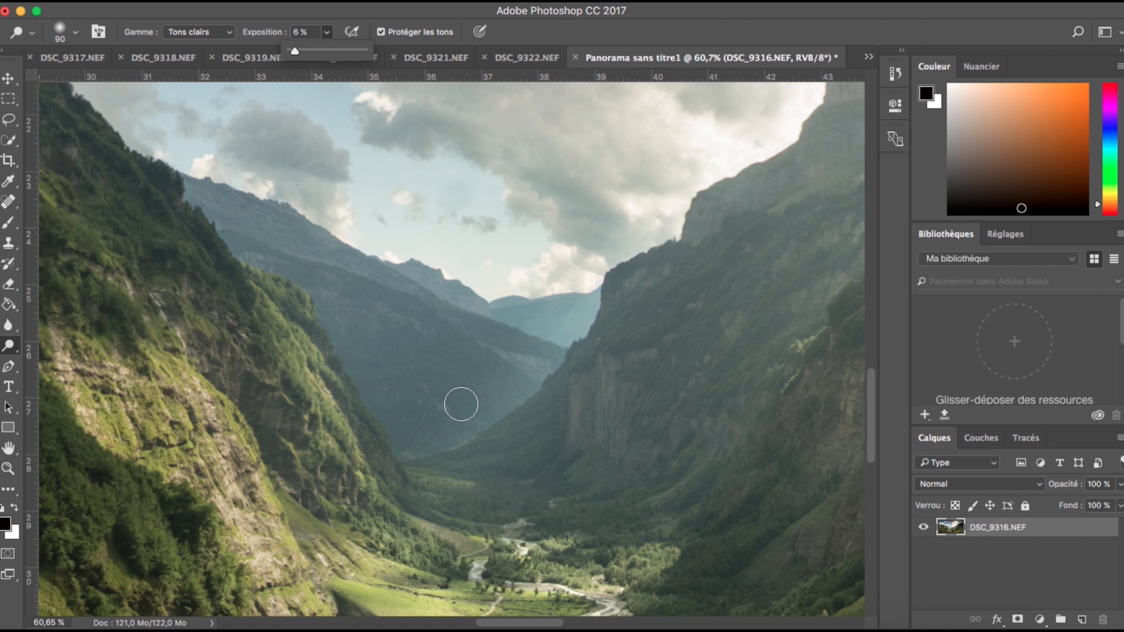
{"action": "left_click_drag", "start_coordinate": [308, 52], "coordinate": [303, 52]}
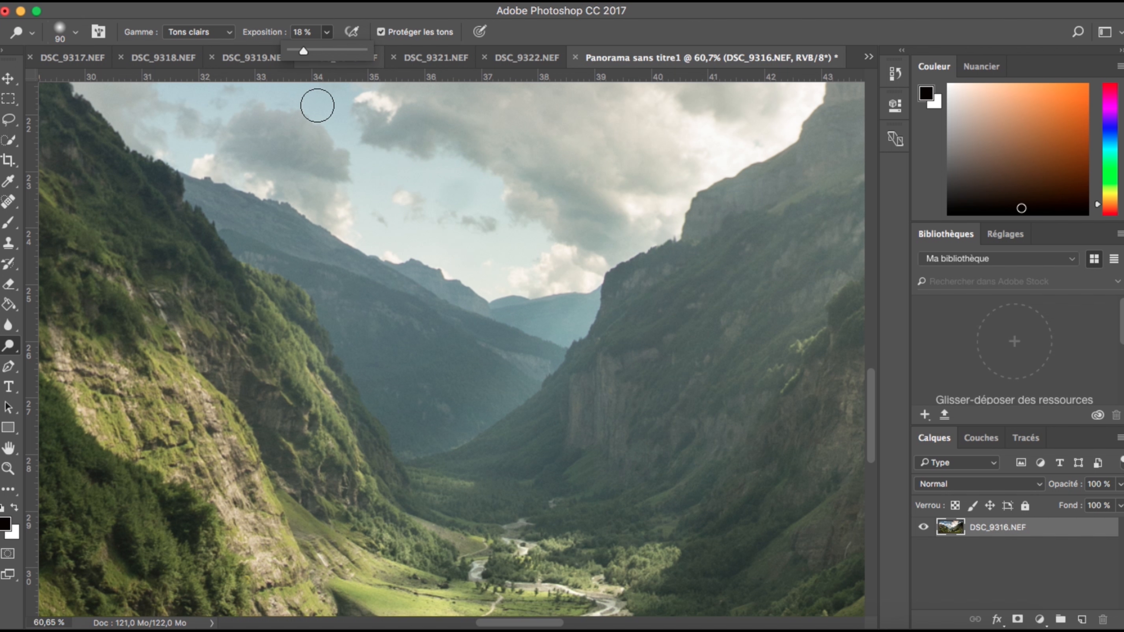
{"action": "left_click", "coordinate": [64, 37]}
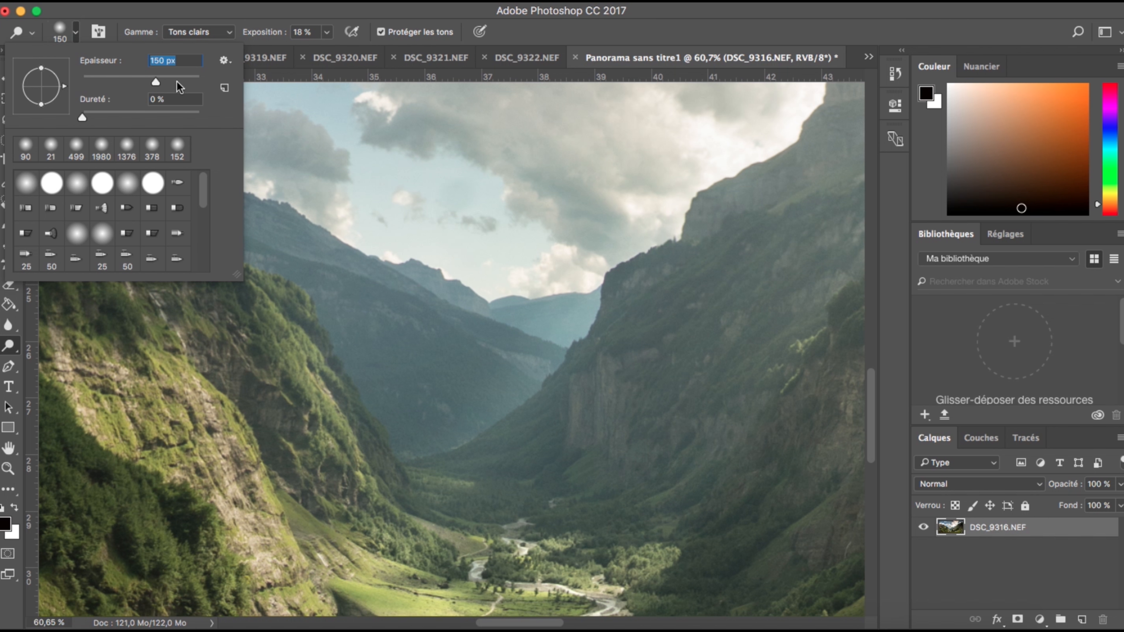
Step: Try dodging the blue mountains at the valley's end with the 201 px brush, and undo the strokes
{"action": "left_click", "coordinate": [425, 432]}
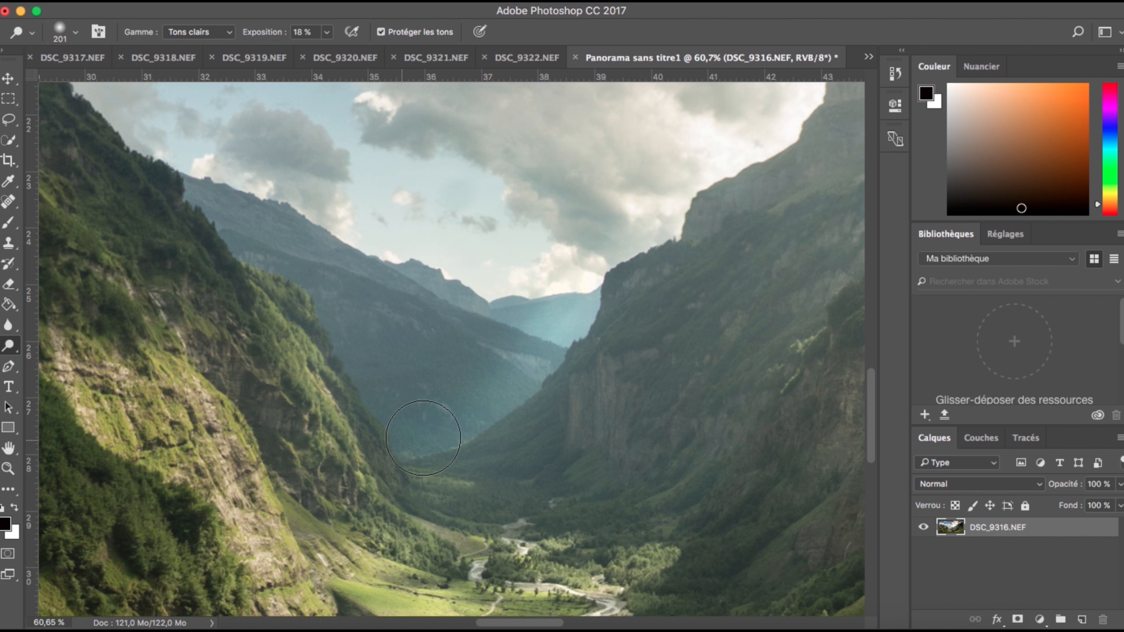
{"action": "left_click_drag", "start_coordinate": [427, 435], "coordinate": [562, 262]}
{"action": "scroll", "coordinate": [486, 622], "scroll_direction": "down", "scroll_amount": 2}
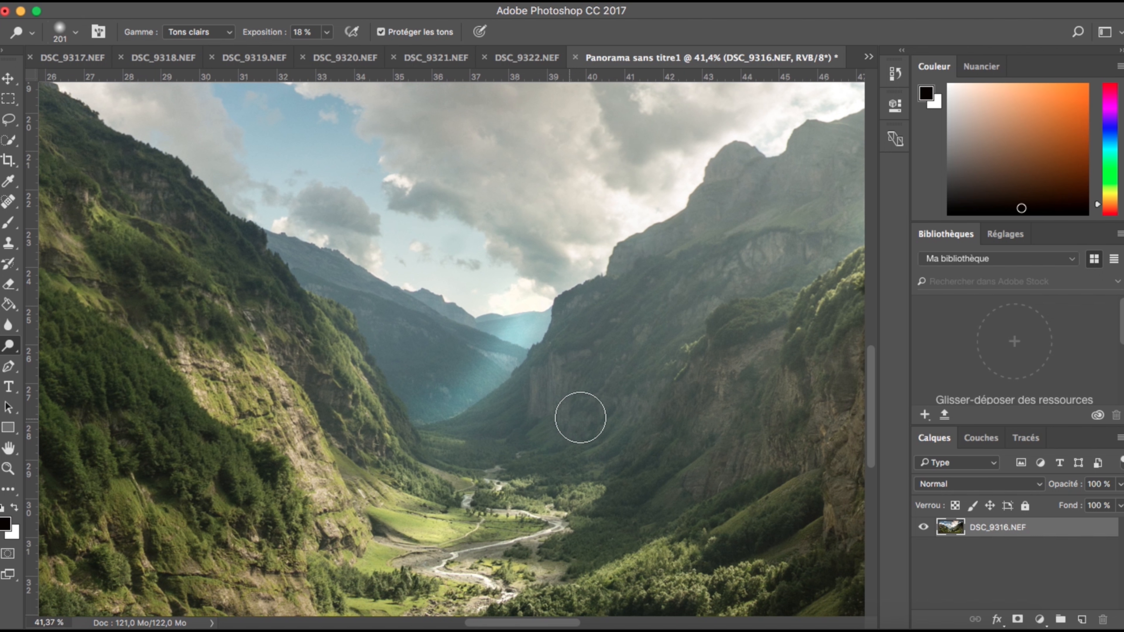
{"action": "key", "text": "super+z"}
{"action": "scroll", "coordinate": [580, 416], "scroll_direction": "down", "scroll_amount": 4}
{"action": "key", "text": "super+z"}
{"action": "key", "text": "super+z"}
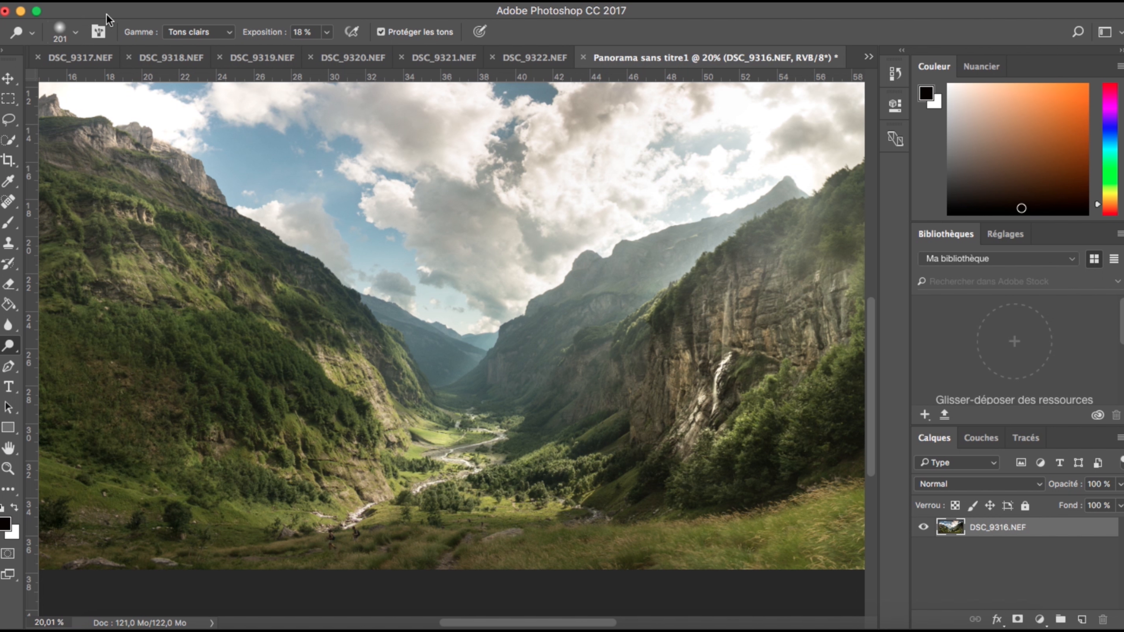
Step: Enlarge the Dodge brush to 472 px and lighten the hazy mountains at the valley's end
{"action": "left_click", "coordinate": [75, 32]}
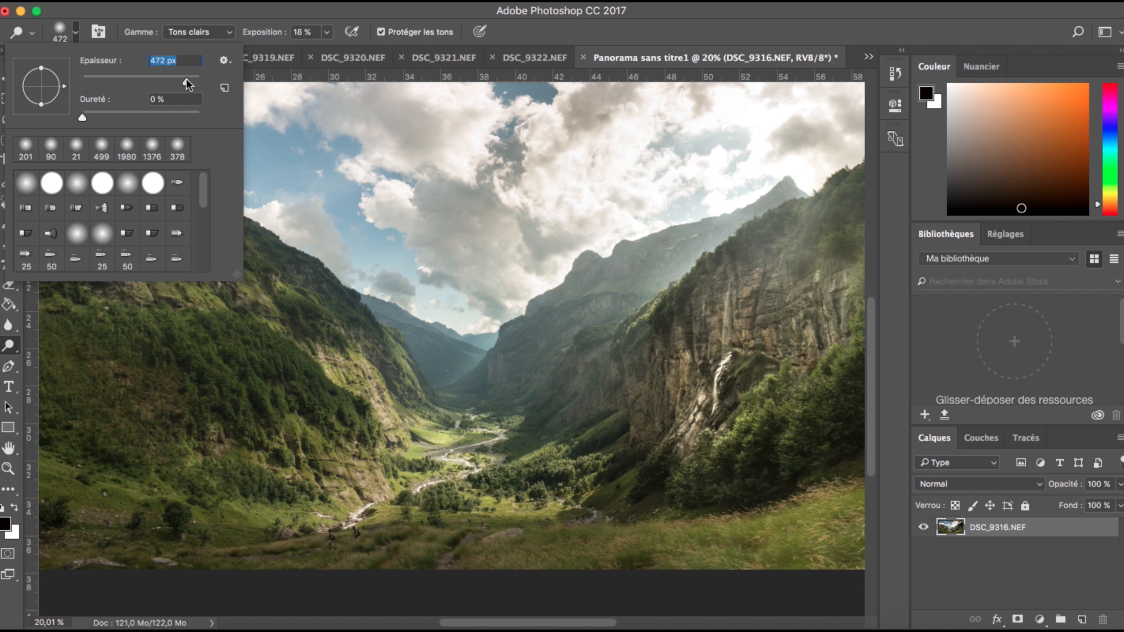
{"action": "mouse_move", "coordinate": [486, 340]}
{"action": "left_mouse_down"}
{"action": "mouse_move", "coordinate": [460, 372]}
{"action": "mouse_move", "coordinate": [429, 382]}
{"action": "mouse_move", "coordinate": [476, 327]}
{"action": "mouse_move", "coordinate": [436, 365]}
{"action": "left_mouse_up"}
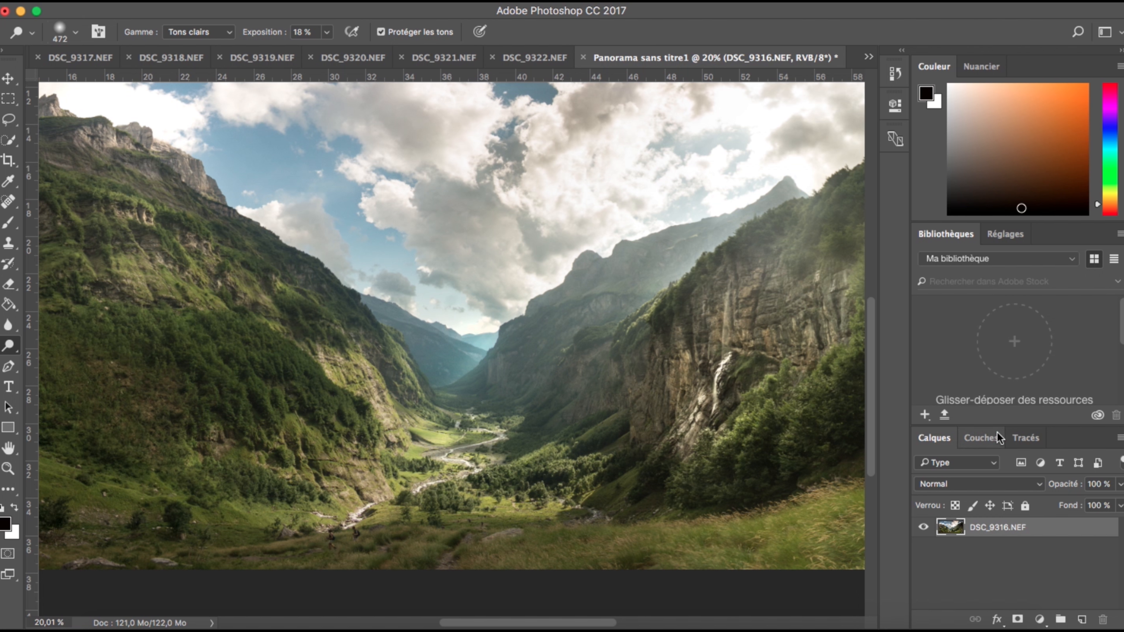
Step: Raise the Dodge exposure to 52% and lighten the waterfall mountainside on the left and the light over the distant valley
{"action": "scroll", "coordinate": [644, 239], "scroll_direction": "down", "scroll_amount": 5}
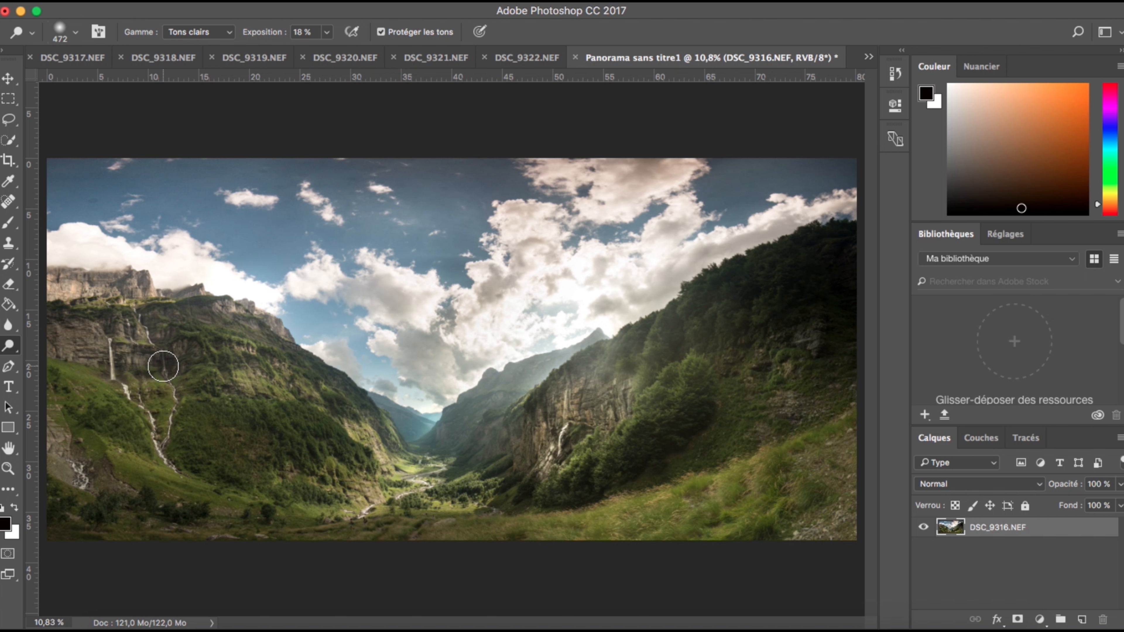
{"action": "left_click_drag", "start_coordinate": [331, 34], "coordinate": [350, 51]}
{"action": "left_click", "coordinate": [149, 329]}
{"action": "mouse_move", "coordinate": [160, 365]}
{"action": "left_mouse_down"}
{"action": "mouse_move", "coordinate": [104, 373]}
{"action": "mouse_move", "coordinate": [115, 354]}
{"action": "mouse_move", "coordinate": [162, 423]}
{"action": "left_mouse_up"}
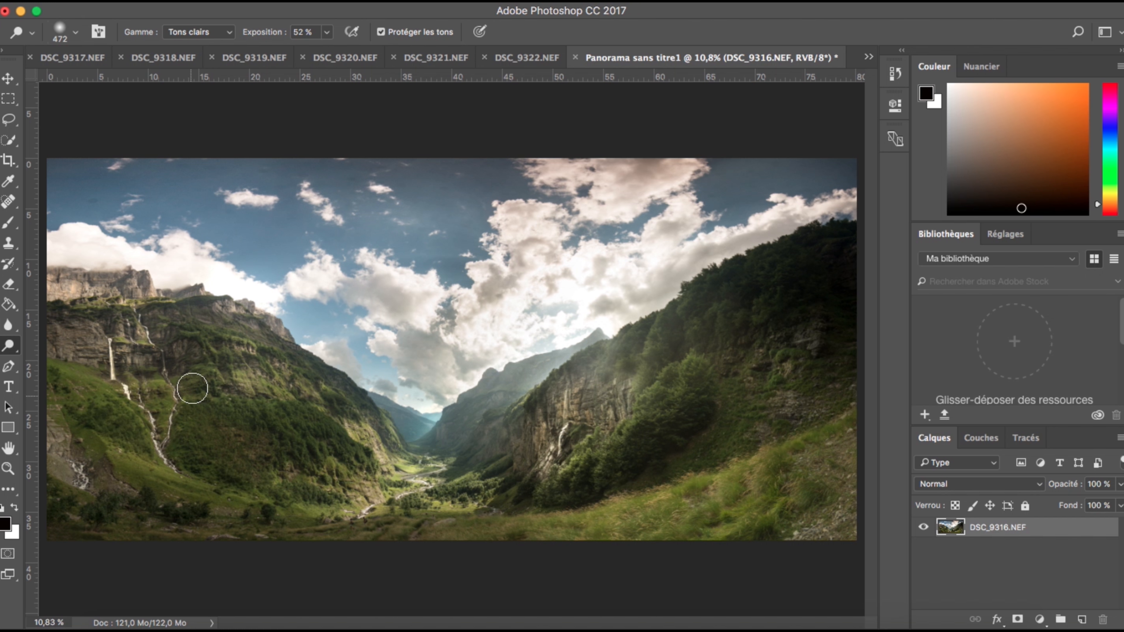
{"action": "scroll", "coordinate": [407, 476], "scroll_direction": "up", "scroll_amount": 3}
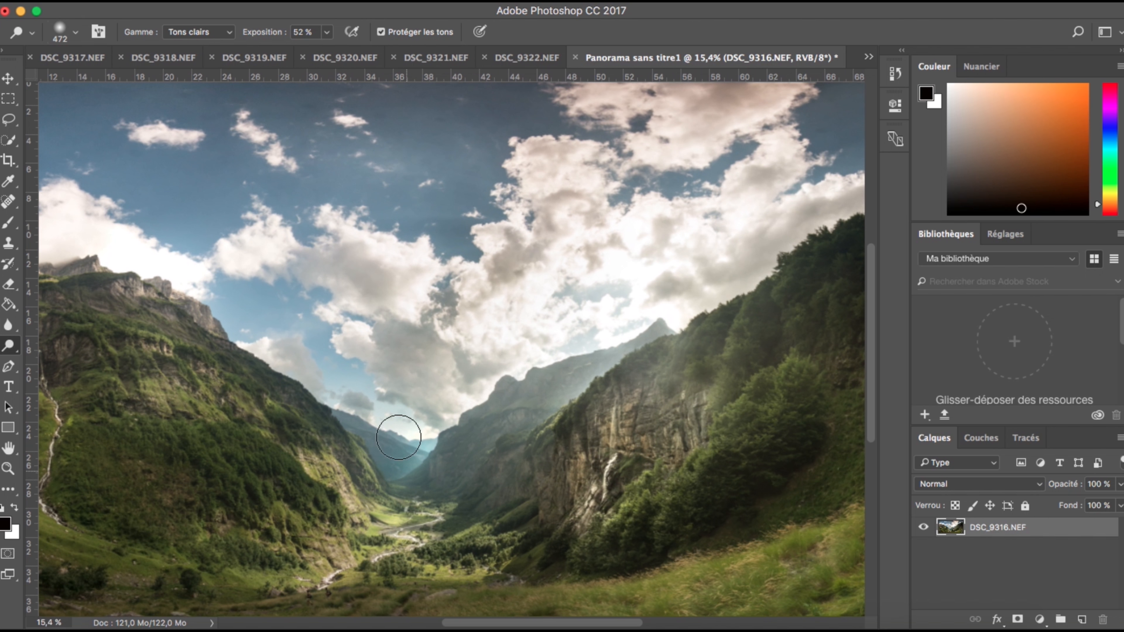
{"action": "mouse_move", "coordinate": [532, 323]}
{"action": "left_mouse_down"}
{"action": "mouse_move", "coordinate": [537, 341]}
{"action": "mouse_move", "coordinate": [492, 359]}
{"action": "mouse_move", "coordinate": [489, 389]}
{"action": "mouse_move", "coordinate": [451, 432]}
{"action": "left_mouse_up"}
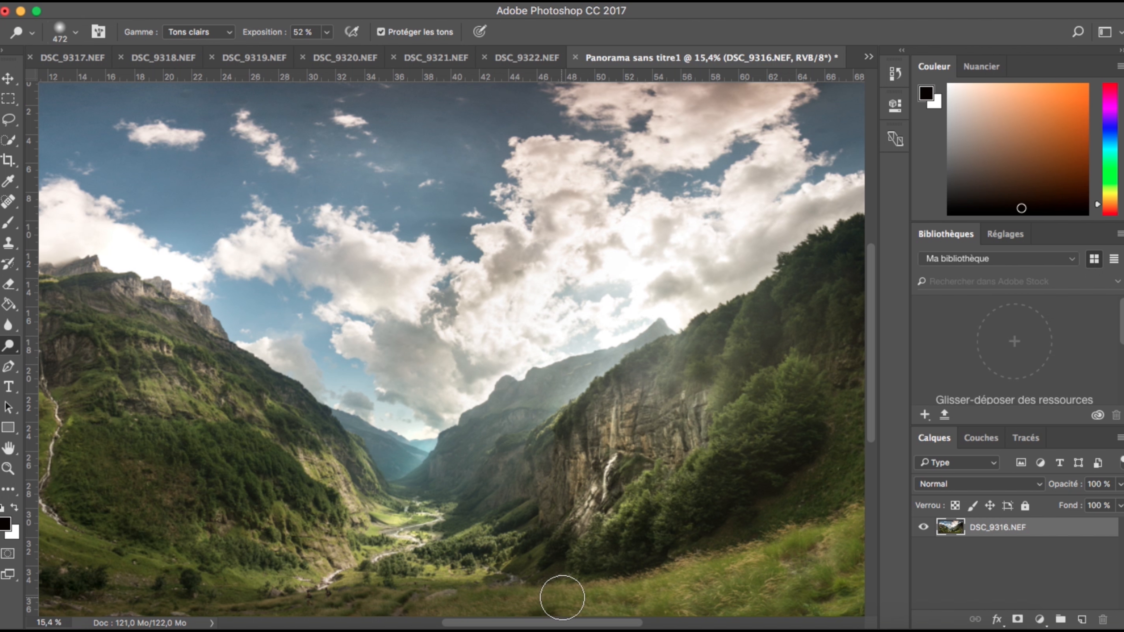
{"action": "scroll", "coordinate": [556, 338], "scroll_direction": "down", "scroll_amount": 3}
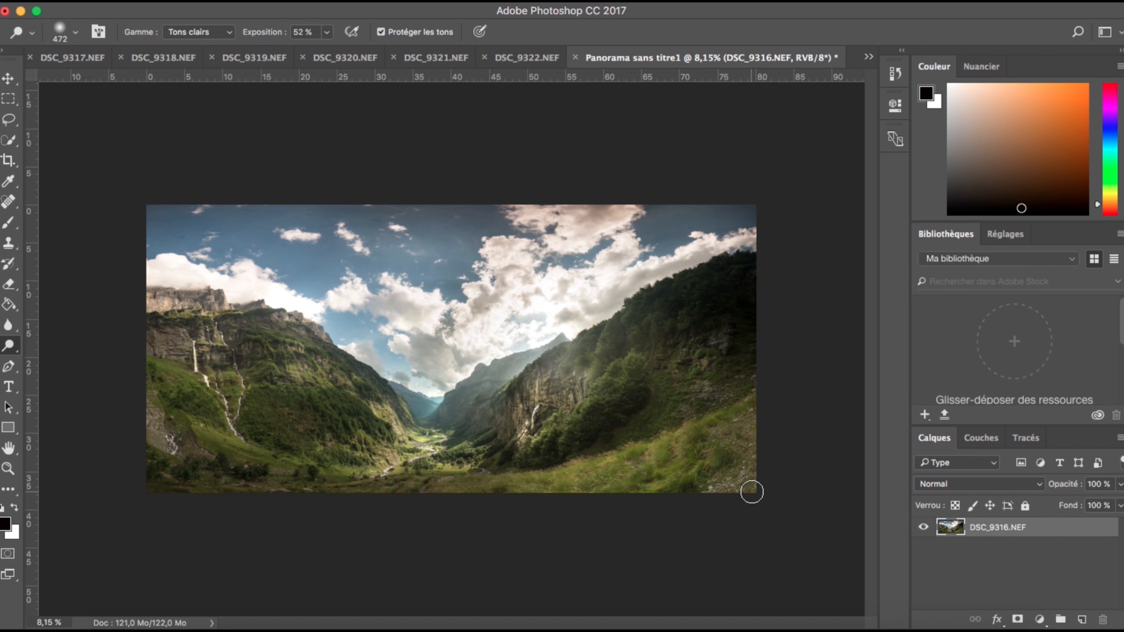
{"action": "scroll", "coordinate": [752, 492], "scroll_direction": "up", "scroll_amount": 2}
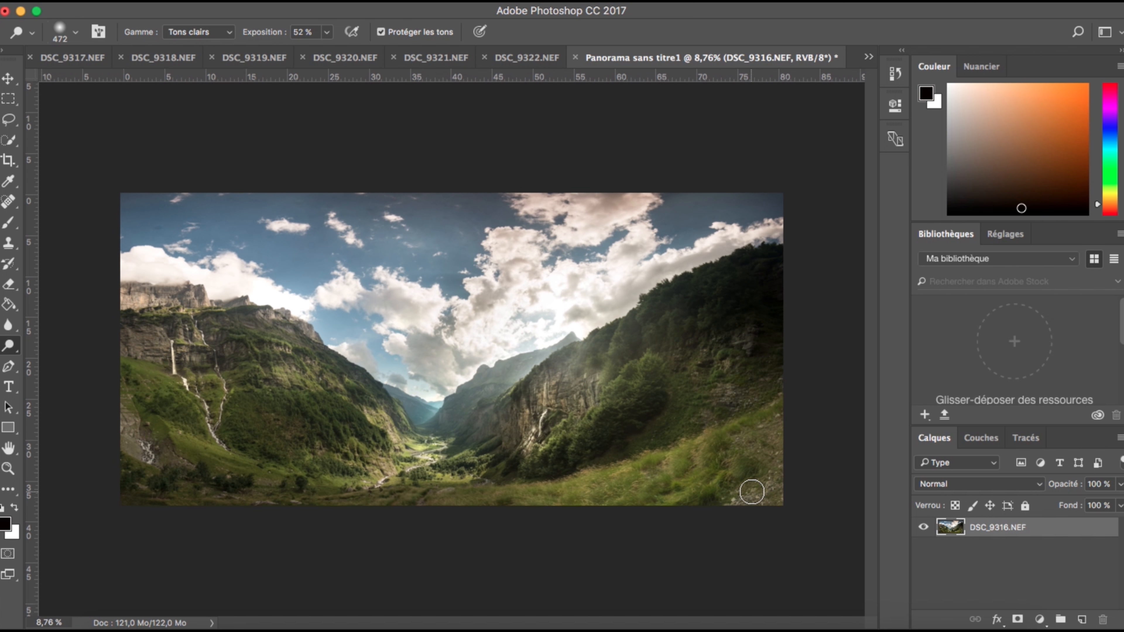
{"action": "scroll", "coordinate": [752, 492], "scroll_direction": "up", "scroll_amount": 1}
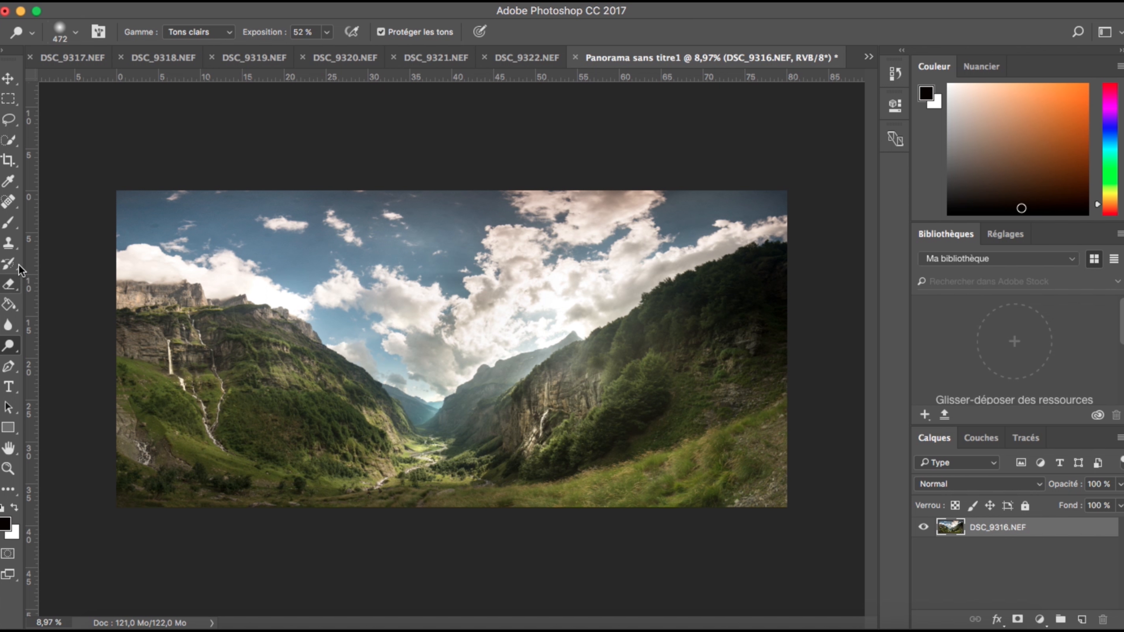
{"action": "left_click", "coordinate": [9, 243]}
{"action": "scroll", "coordinate": [668, 489], "scroll_direction": "up", "scroll_amount": 5}
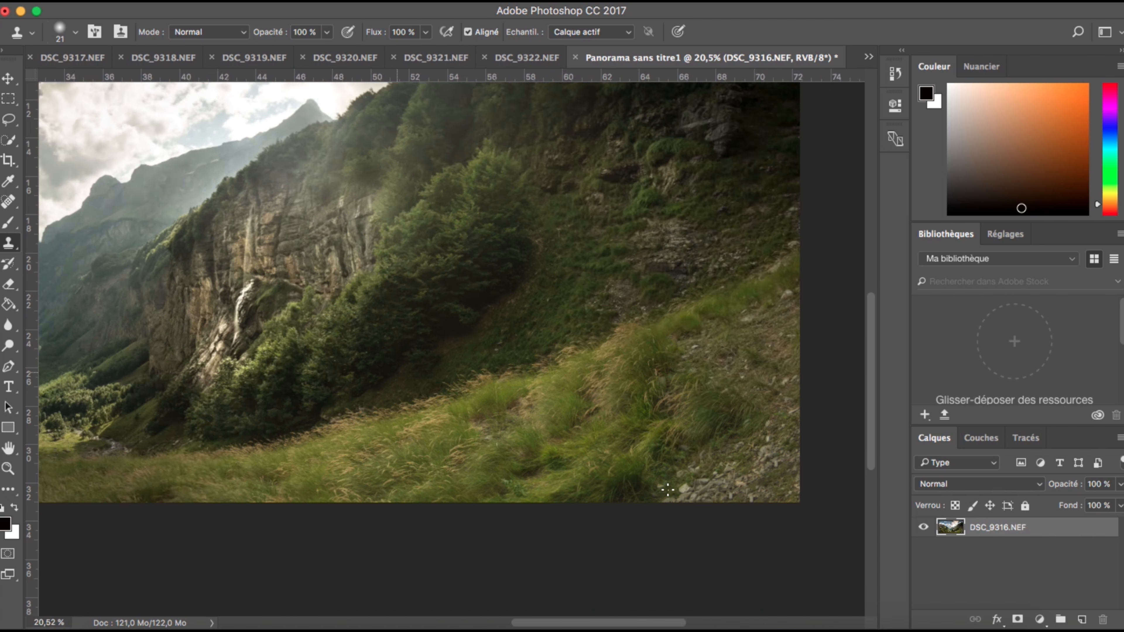
{"action": "scroll", "coordinate": [667, 490], "scroll_direction": "up", "scroll_amount": 1}
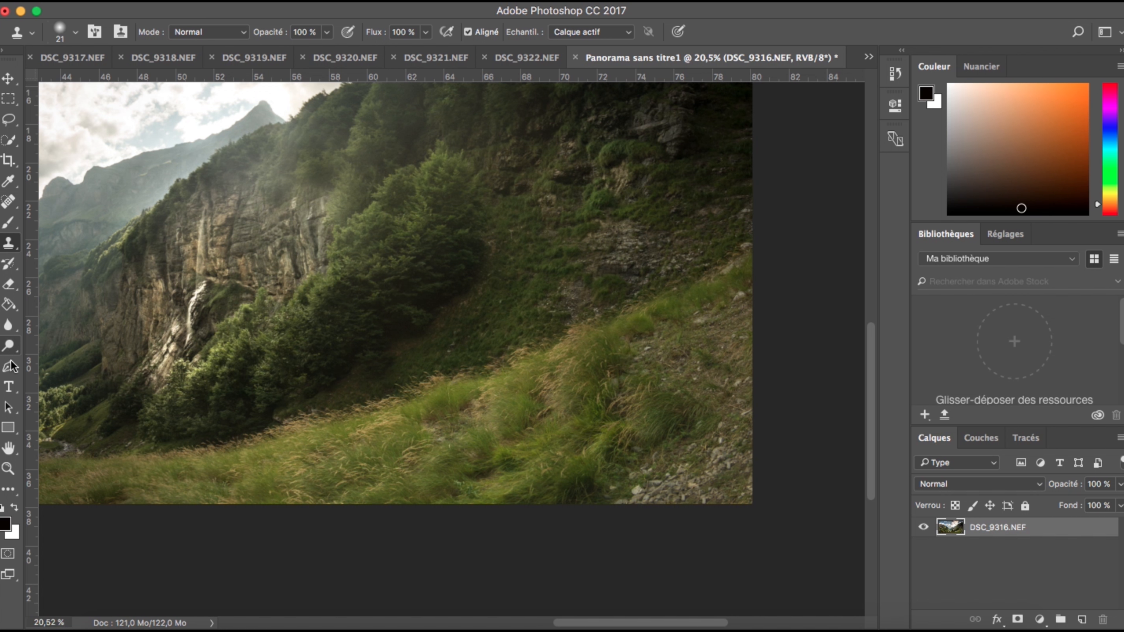
{"action": "left_click", "coordinate": [9, 283]}
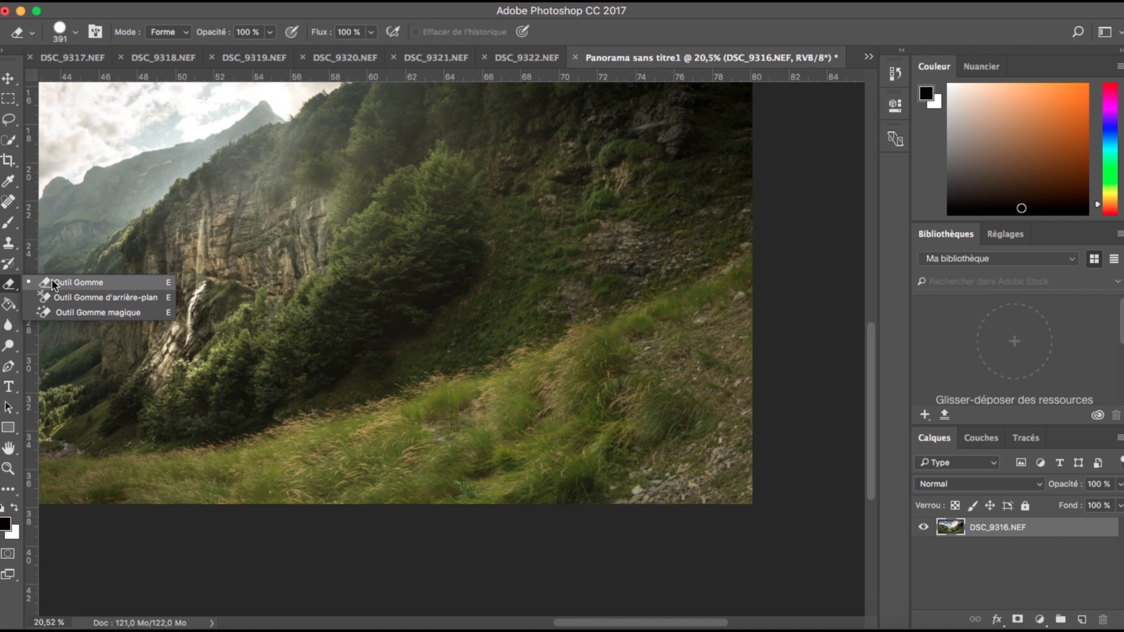
{"action": "left_click", "coordinate": [16, 268]}
{"action": "left_click", "coordinate": [13, 306]}
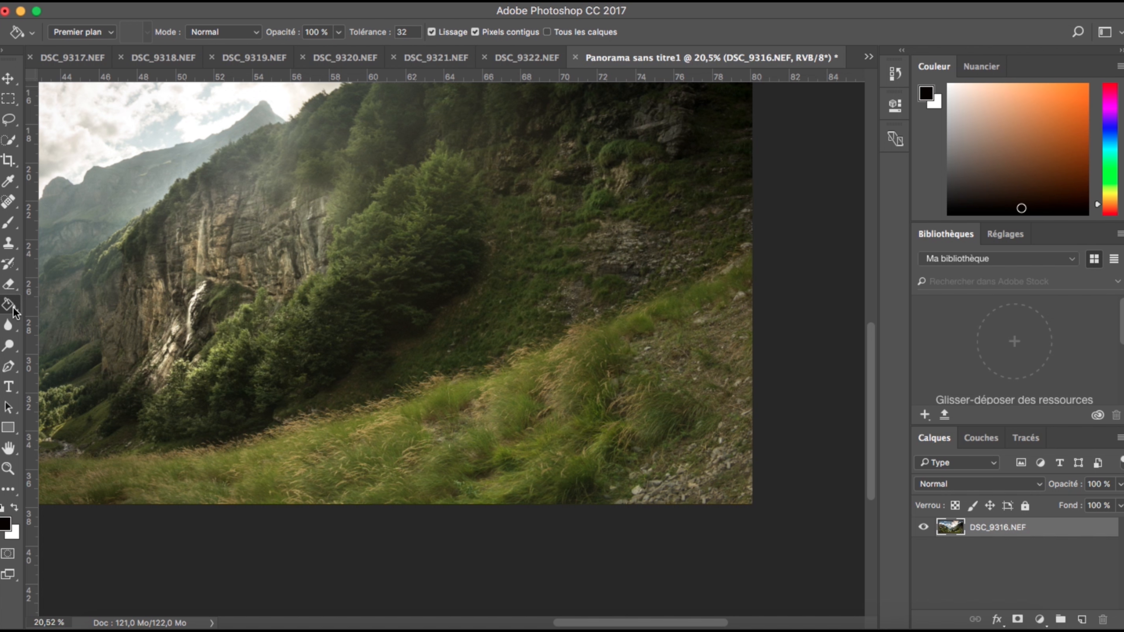
{"action": "left_click", "coordinate": [10, 350]}
{"action": "left_click", "coordinate": [71, 350]}
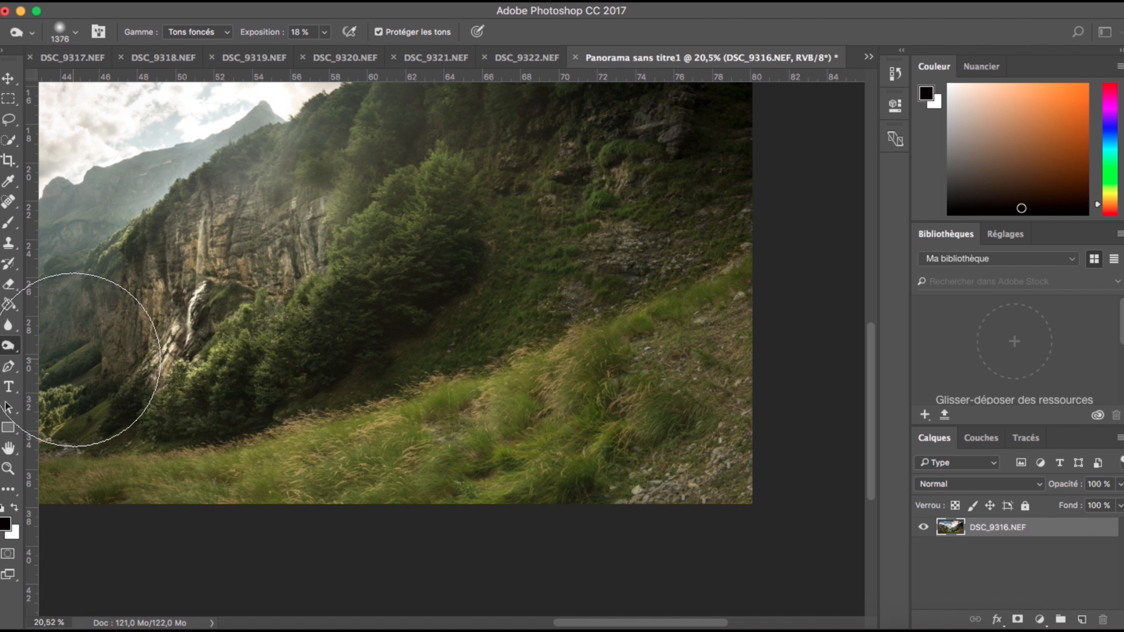
{"action": "scroll", "coordinate": [465, 434], "scroll_direction": "down", "scroll_amount": 1}
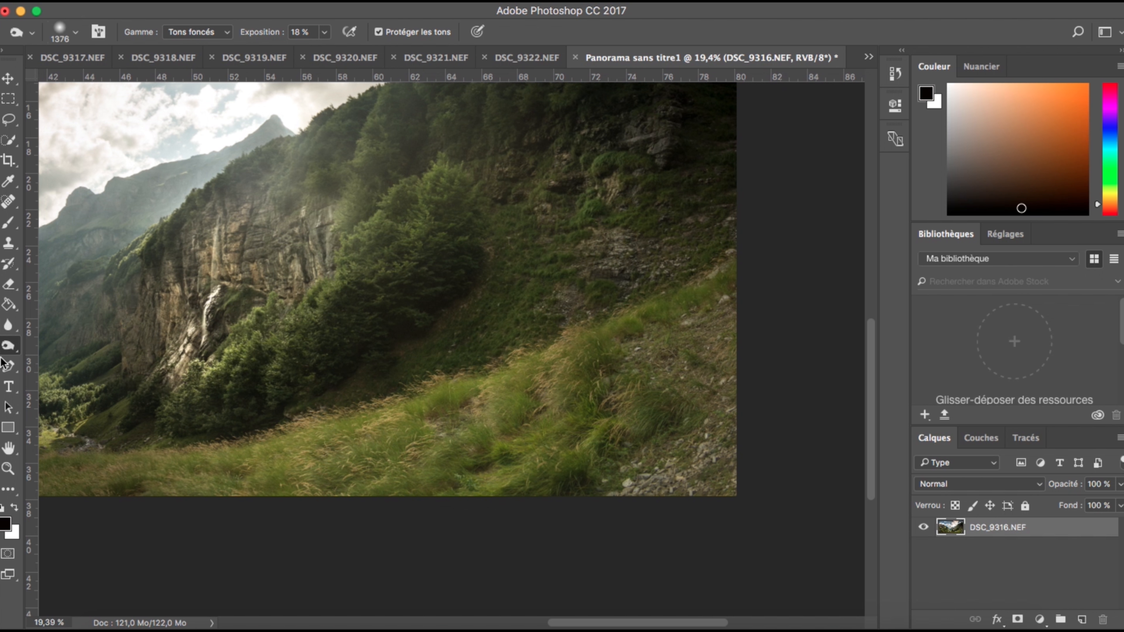
Step: Switch to the Dodge tool with the midtones range (Tons moyens) and lighten the grassy slope at the panorama's lower right
{"action": "left_click", "coordinate": [10, 352]}
{"action": "left_click", "coordinate": [63, 345]}
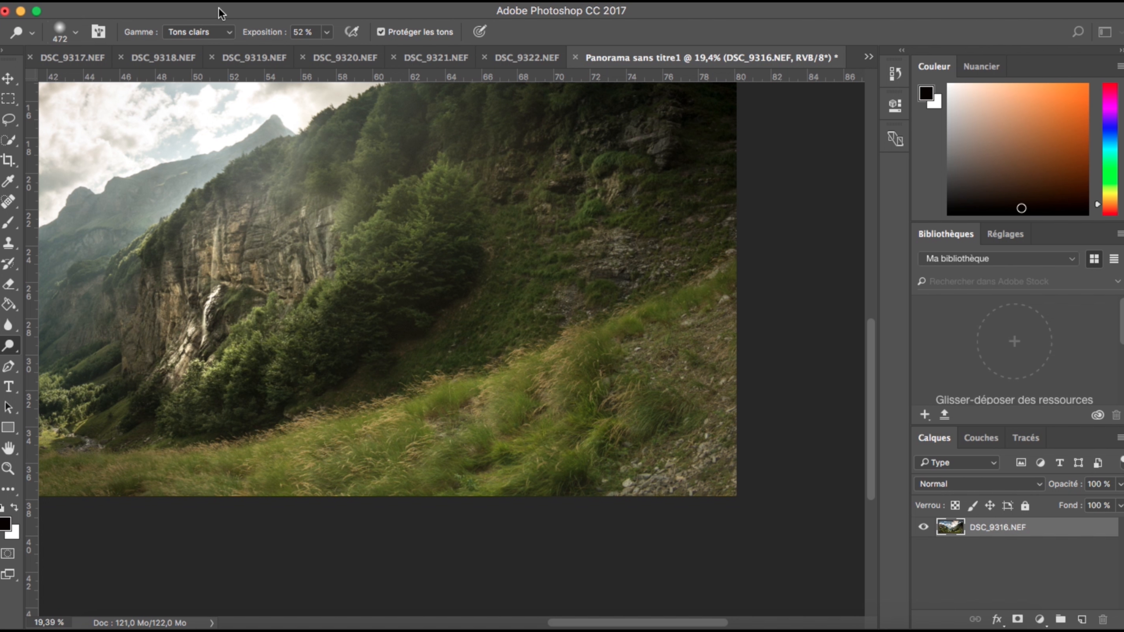
{"action": "left_click", "coordinate": [173, 32]}
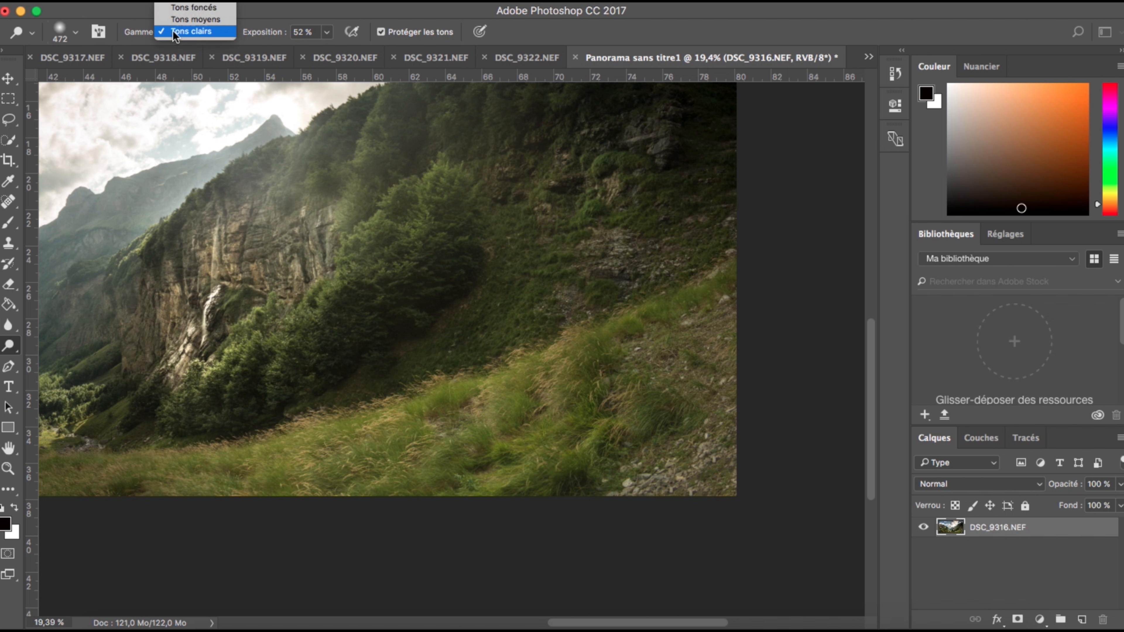
{"action": "left_click", "coordinate": [211, 20]}
{"action": "scroll", "coordinate": [547, 466], "scroll_direction": "up", "scroll_amount": 5}
{"action": "scroll", "coordinate": [479, 426], "scroll_direction": "down", "scroll_amount": 3}
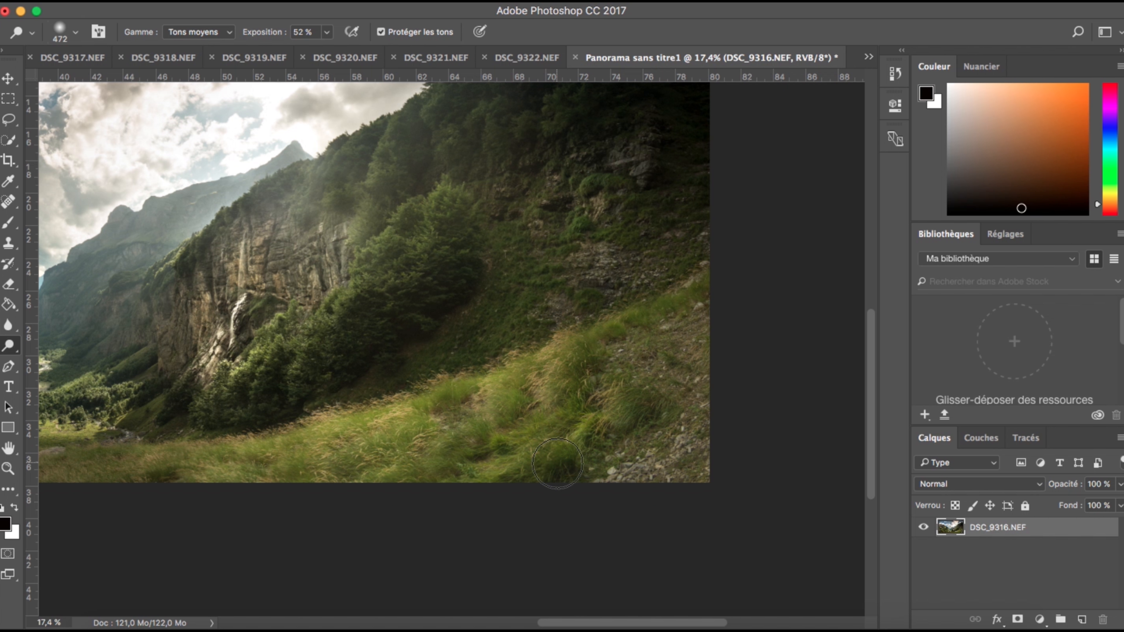
{"action": "scroll", "coordinate": [454, 476], "scroll_direction": "down", "scroll_amount": 3}
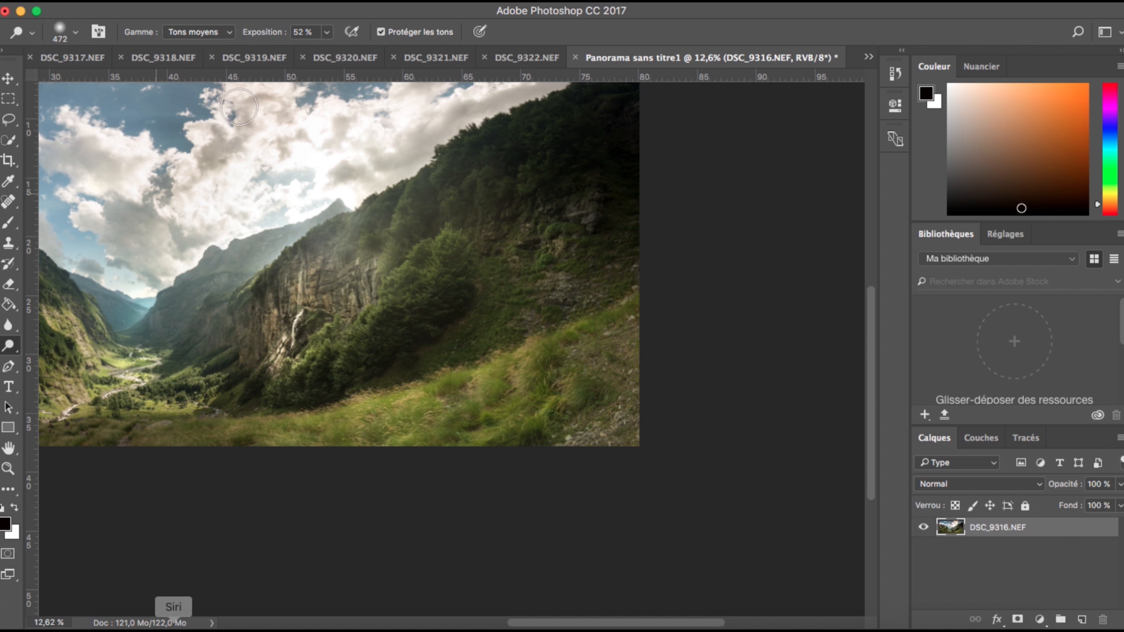
Step: Frame a crop of the panorama that trims the dark mountainside at its right edge, ending at about 73 on the horizontal ruler
{"action": "scroll", "coordinate": [486, 151], "scroll_direction": "down", "scroll_amount": 3}
{"action": "scroll", "coordinate": [486, 152], "scroll_direction": "down", "scroll_amount": 1}
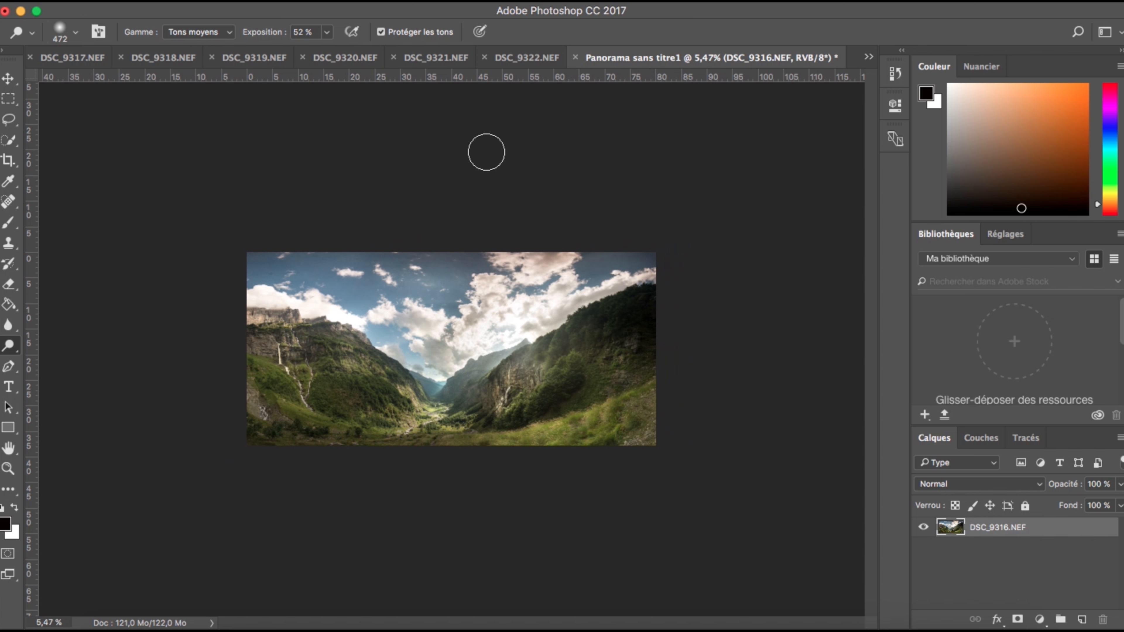
{"action": "scroll", "coordinate": [486, 152], "scroll_direction": "up", "scroll_amount": 2}
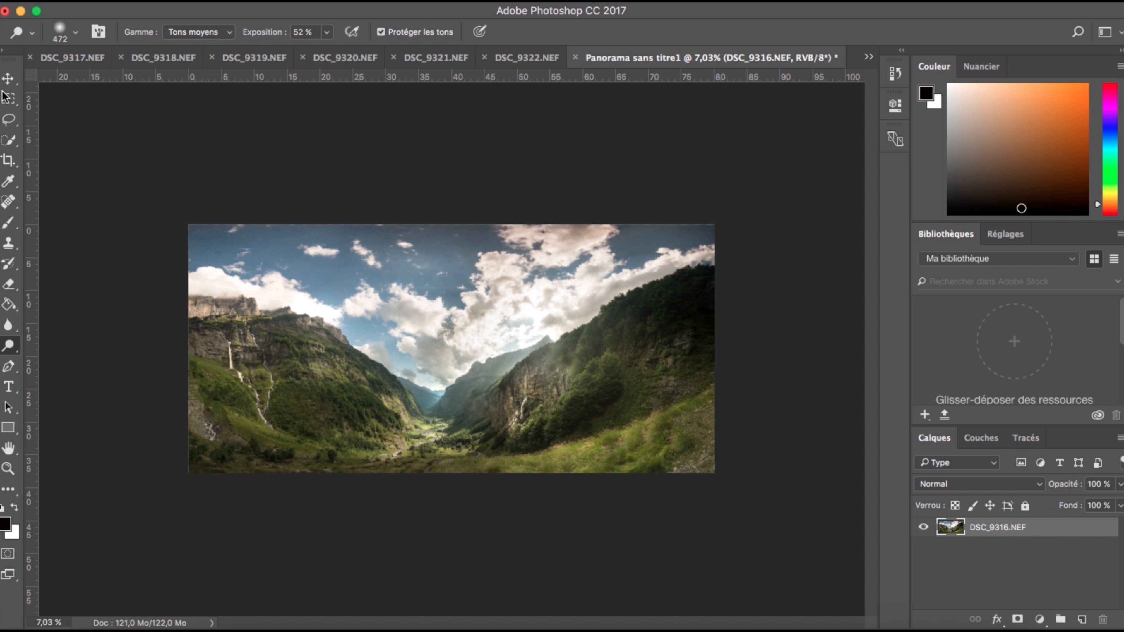
{"action": "left_click", "coordinate": [8, 79]}
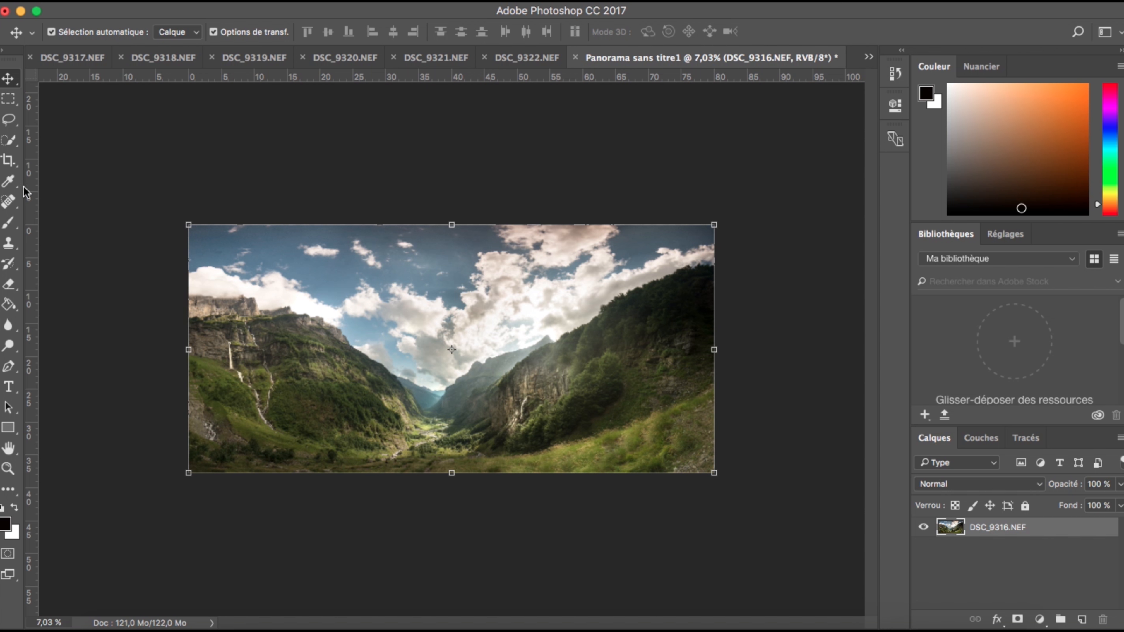
{"action": "left_click", "coordinate": [8, 160]}
{"action": "left_click_drag", "start_coordinate": [717, 357], "coordinate": [693, 365]}
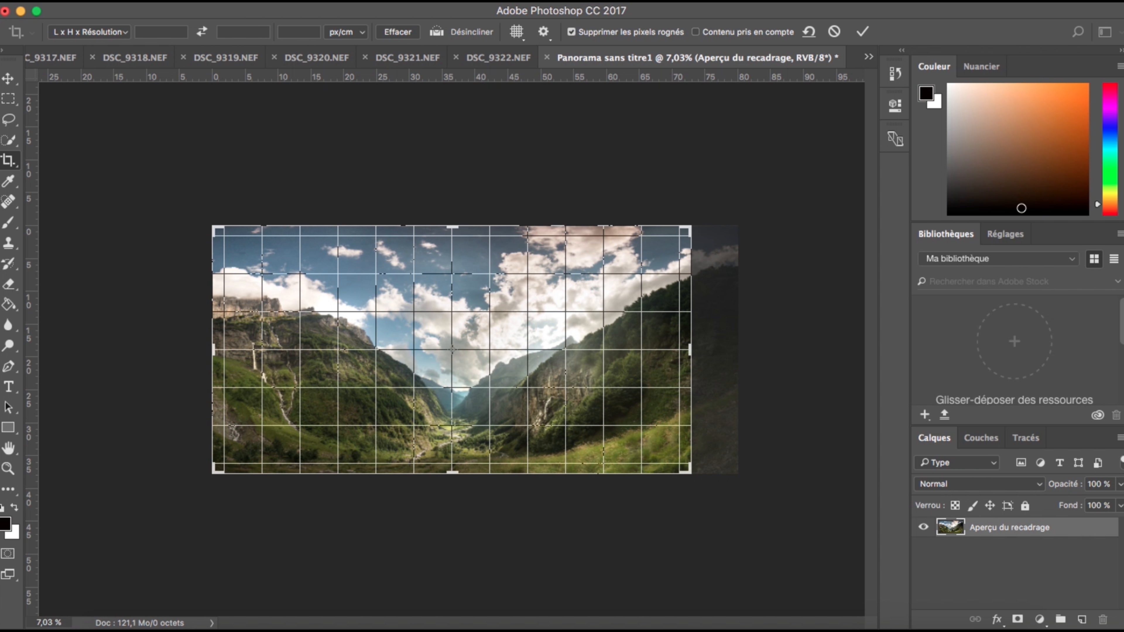
Step: Set the crop overlay to the rule of thirds (Règle des tiers), apply the crop, and switch to the Move tool
{"action": "left_click", "coordinate": [524, 32]}
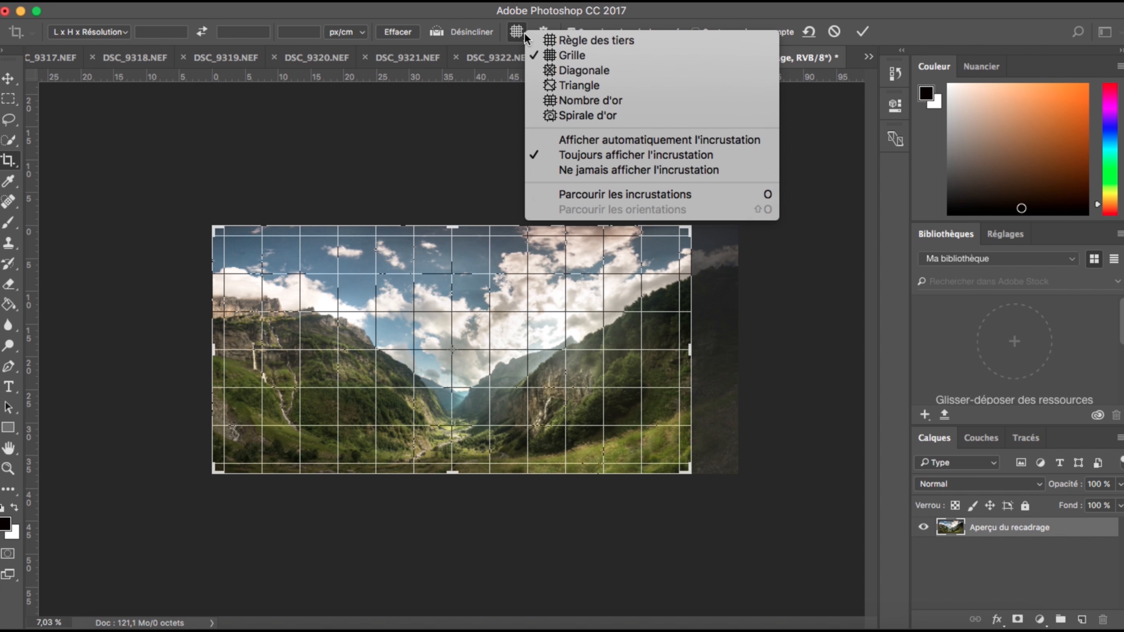
{"action": "left_click", "coordinate": [552, 44]}
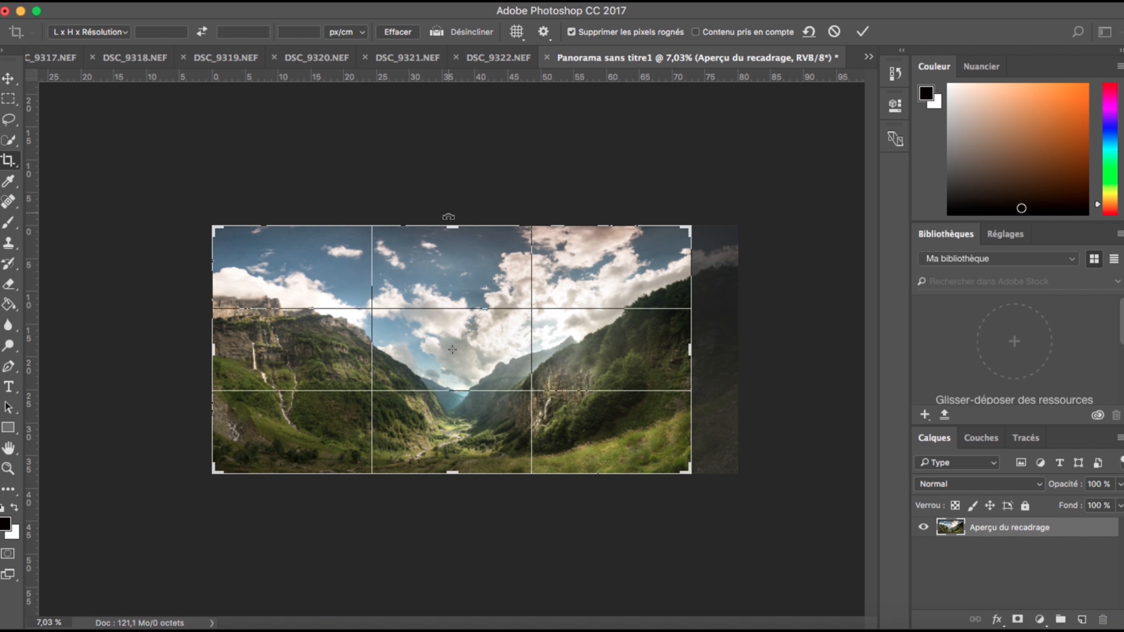
{"action": "key", "text": "Return"}
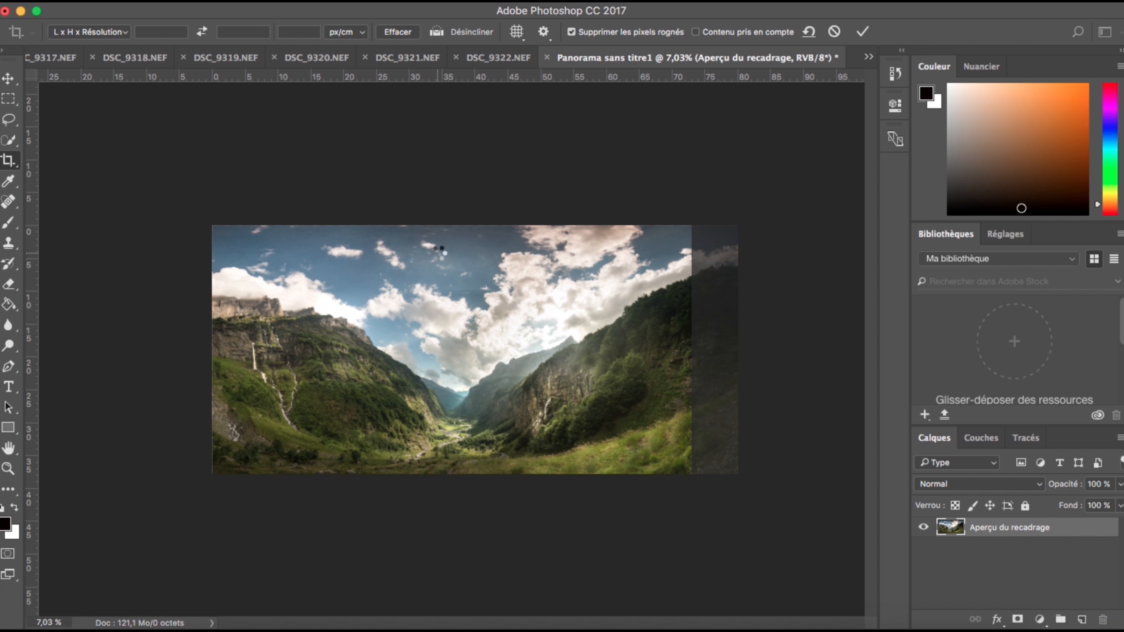
{"action": "key", "text": "super+0"}
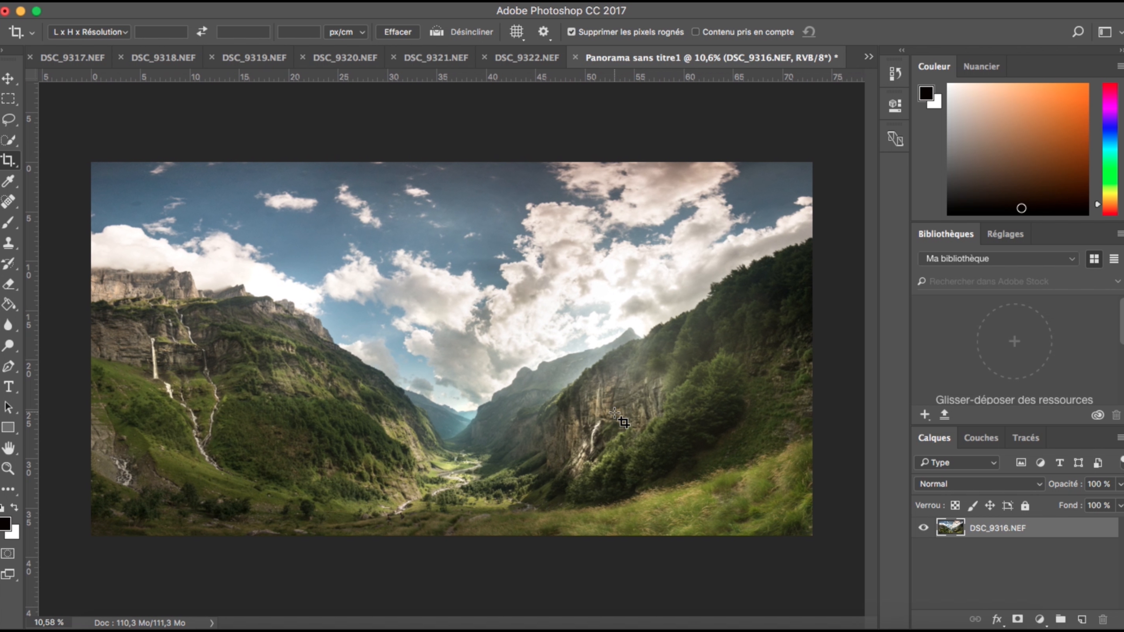
{"action": "left_click", "coordinate": [9, 78]}
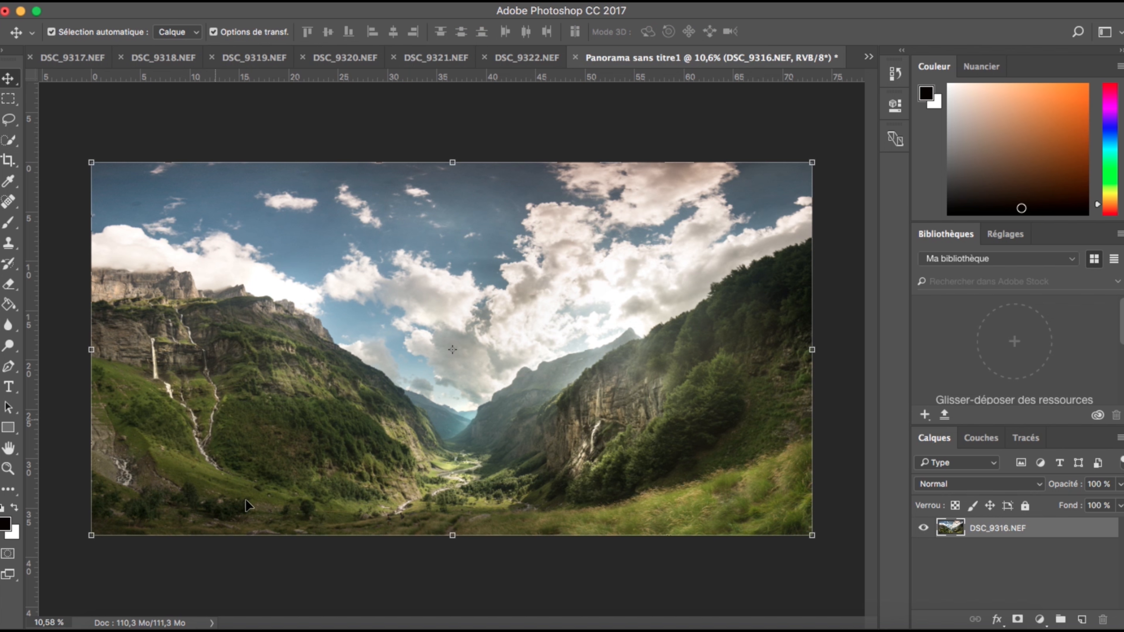